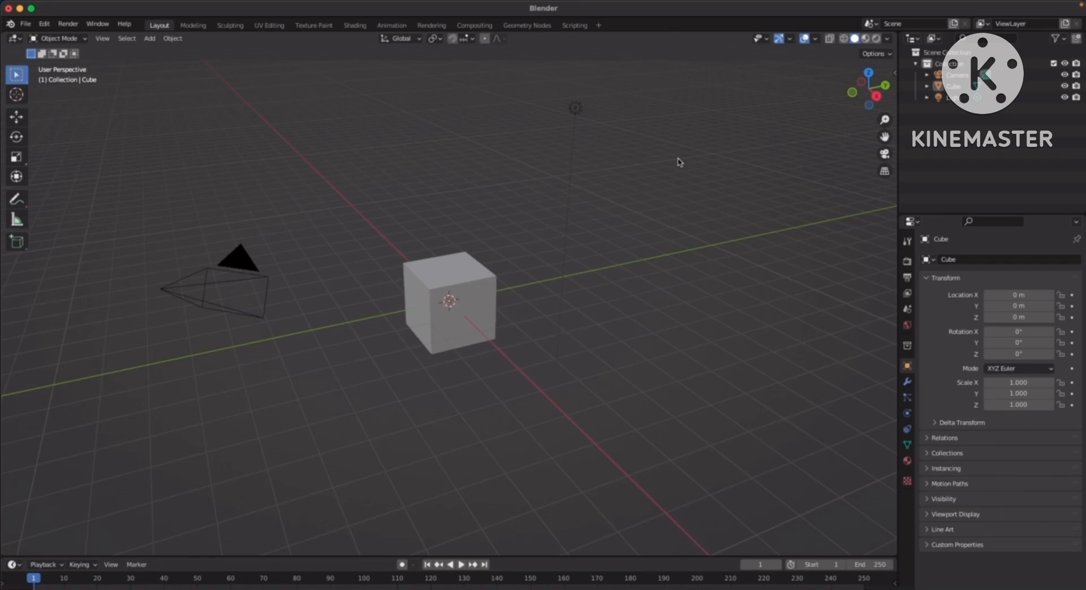
# Delete the light and the camera from the default scene.
pyautogui.moveTo(570, 242); pyautogui.dragTo(554, 206, button='middle')
pyautogui.moveTo(521, 105); pyautogui.dragTo(600, 164)
pyautogui.press('x')
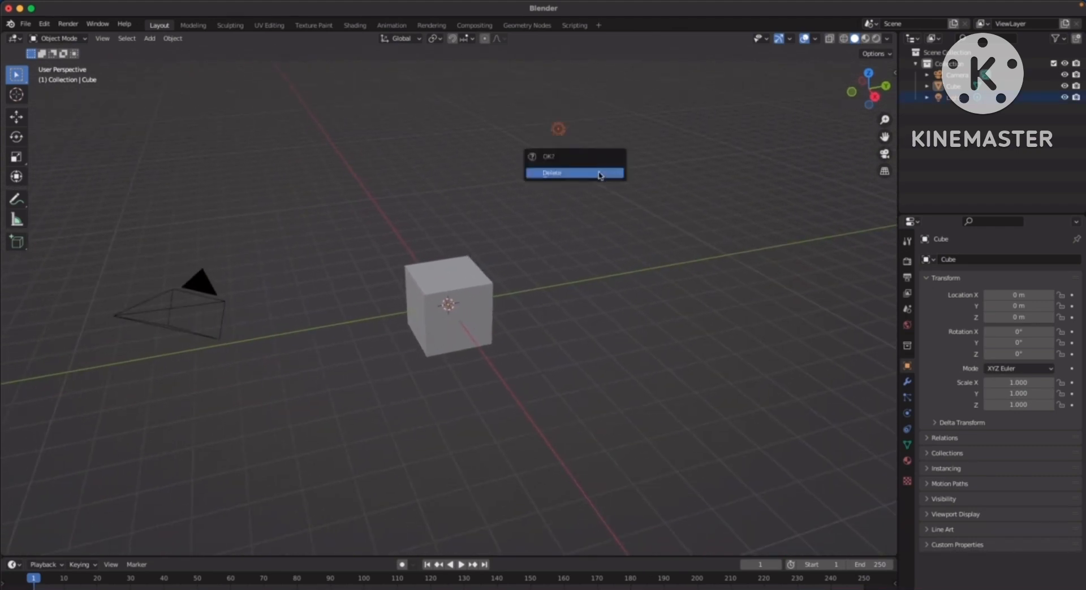
pyautogui.click(601, 174)
pyautogui.click(170, 330)
pyautogui.press('x')
pyautogui.click(206, 336)
# Move the cube away from the world origin to about X 2.16 m, Y 7.25 m, Z 2.25 m.
pyautogui.click(438, 299)
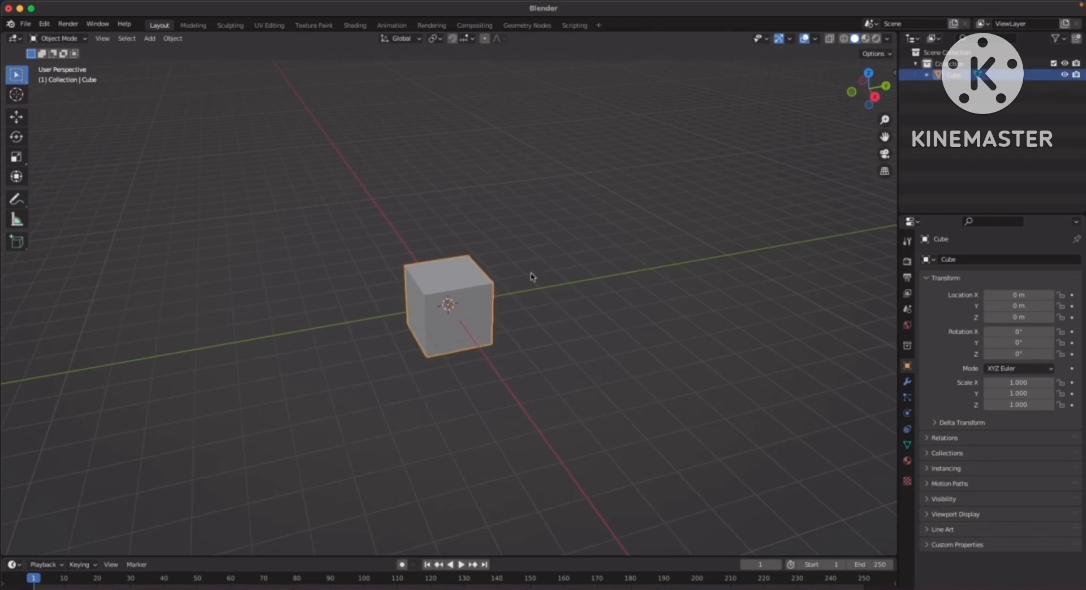
pyautogui.moveTo(555, 262); pyautogui.dragTo(559, 194, button='middle')
pyautogui.scroll(4, 559, 193)
pyautogui.scroll(5, 560, 196)
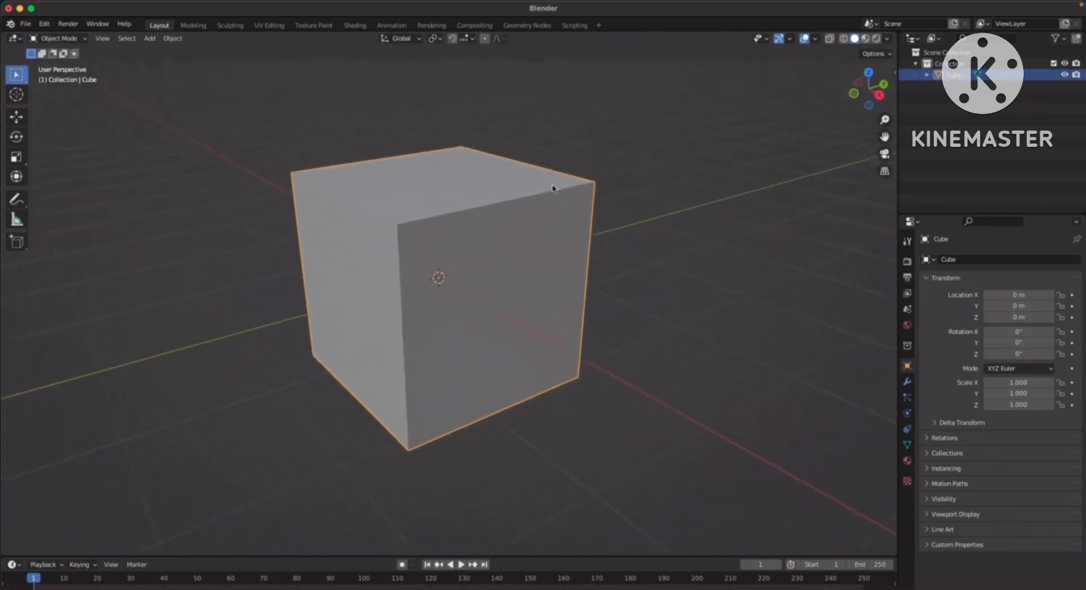
pyautogui.scroll(1, 588, 192)
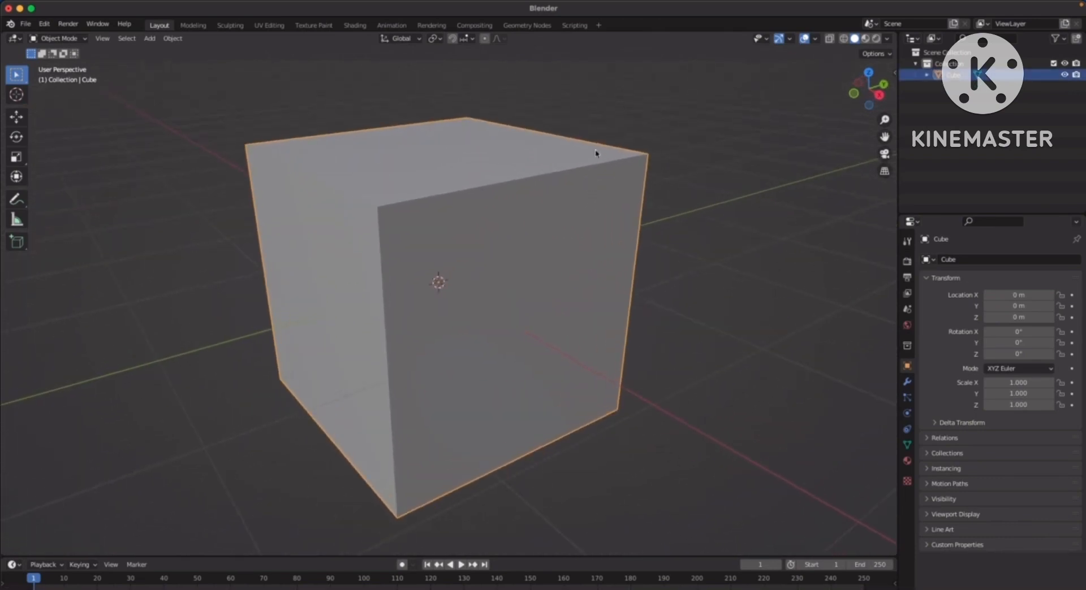
pyautogui.moveTo(497, 269); pyautogui.dragTo(458, 269, button='middle')
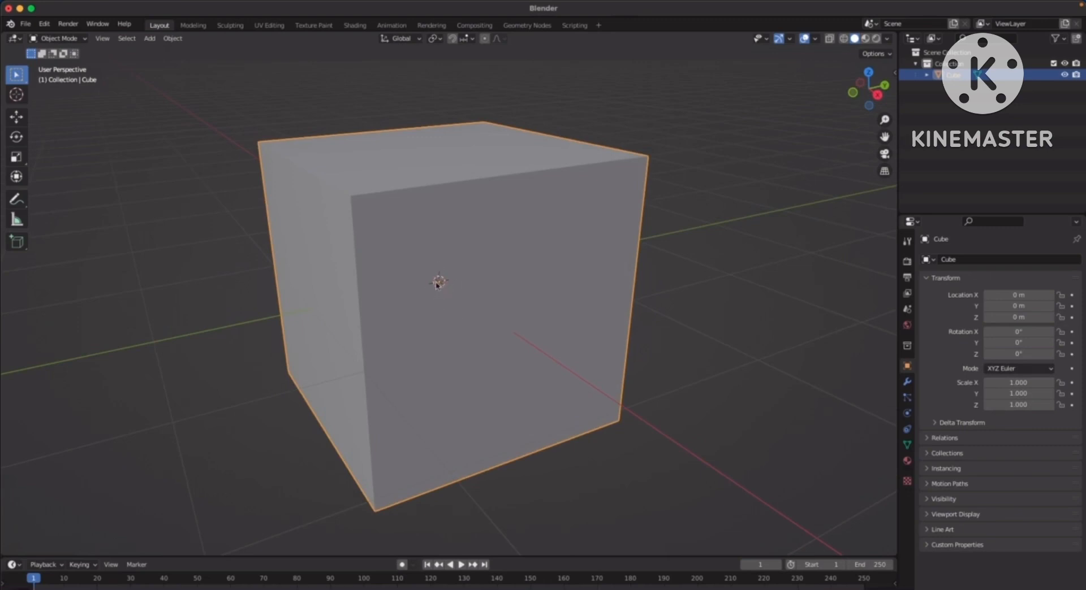
pyautogui.scroll(-7, 526, 279)
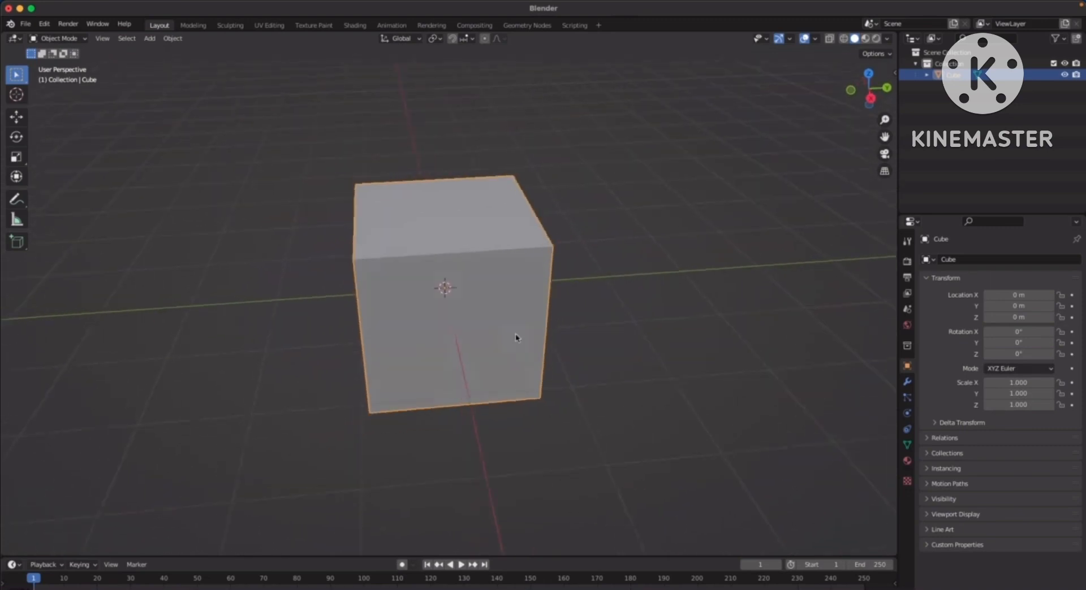
pyautogui.scroll(-3, 524, 315)
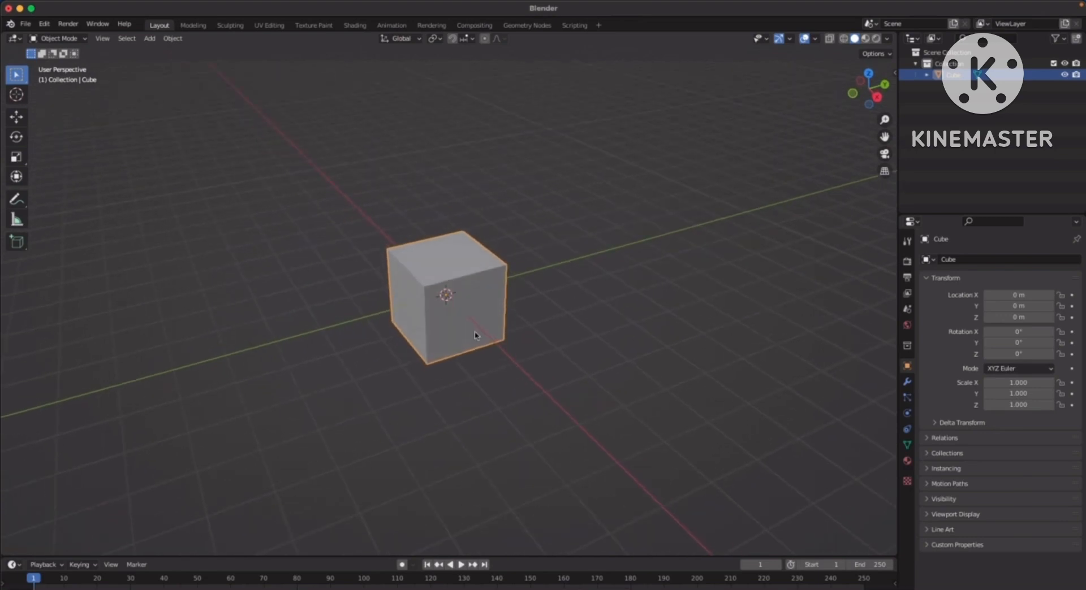
pyautogui.press('g')
pyautogui.click(783, 228)
# Add a second mesh cube at the 3D cursor on the world origin and deselect it.
pyautogui.moveTo(488, 300)
pyautogui.mouseDown(button='middle')
pyautogui.moveTo(455, 295)
pyautogui.moveTo(488, 283)
pyautogui.mouseUp(button='middle')
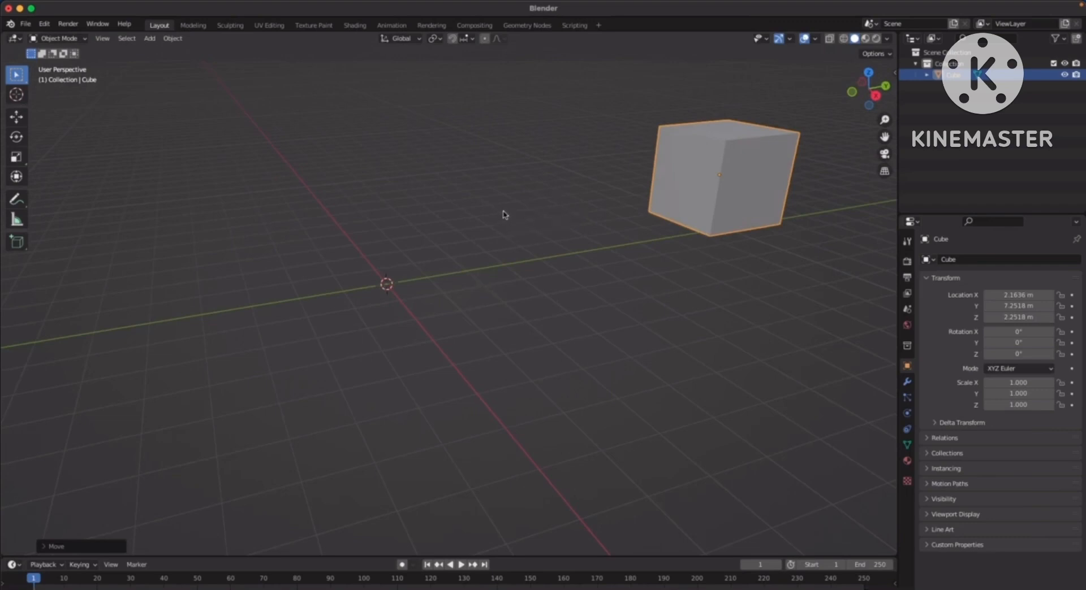
pyautogui.click(503, 216)
pyautogui.hotkey('shift', 'a')
pyautogui.moveTo(479, 217)
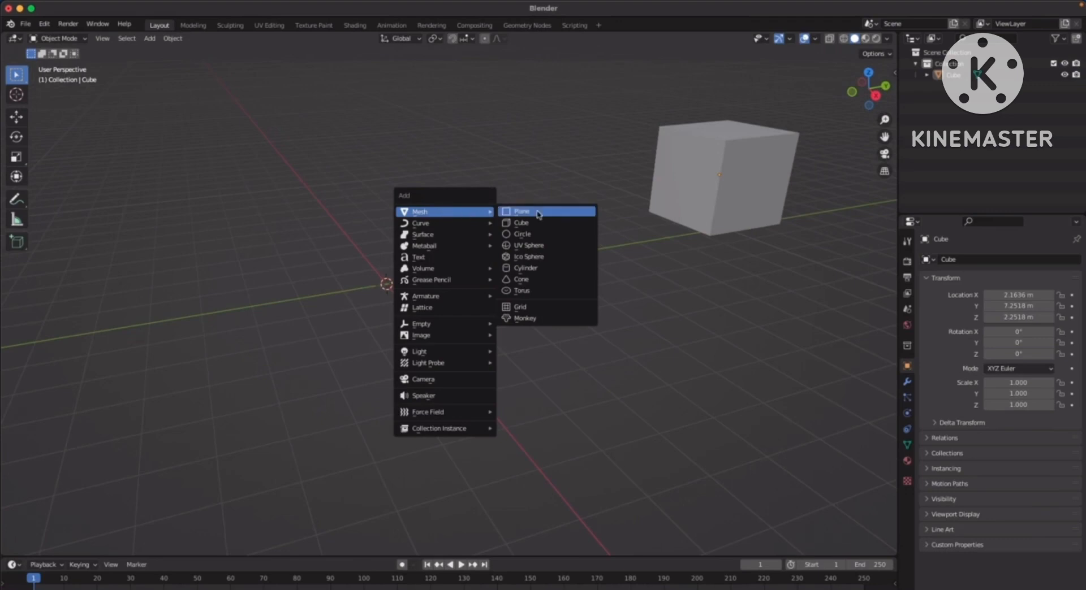
pyautogui.click(537, 224)
pyautogui.click(605, 306)
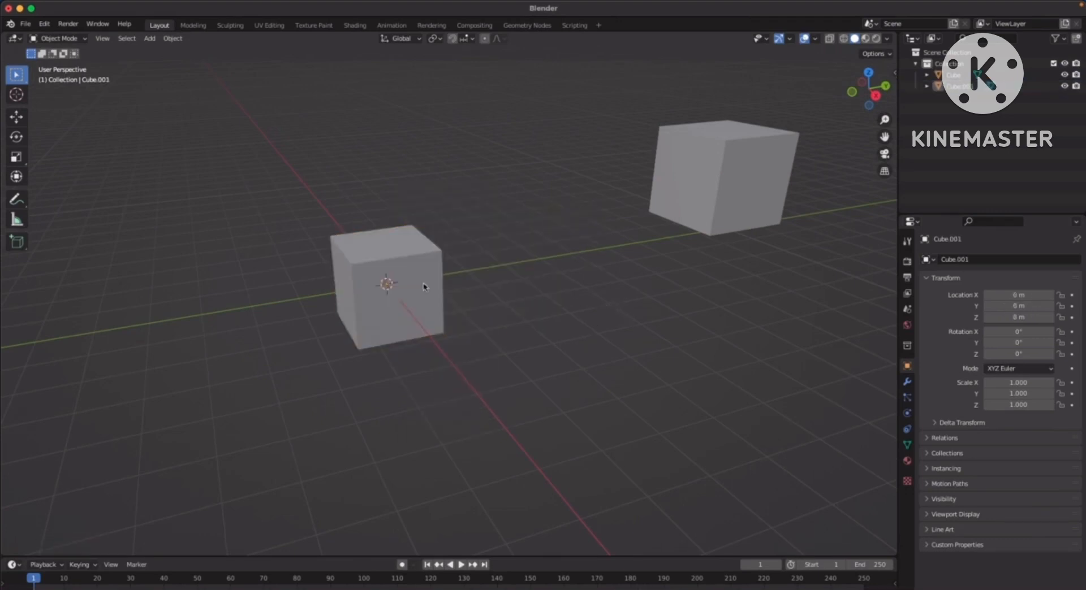
# Delete the second cube at the world origin.
pyautogui.moveTo(424, 287); pyautogui.dragTo(378, 301, button='middle')
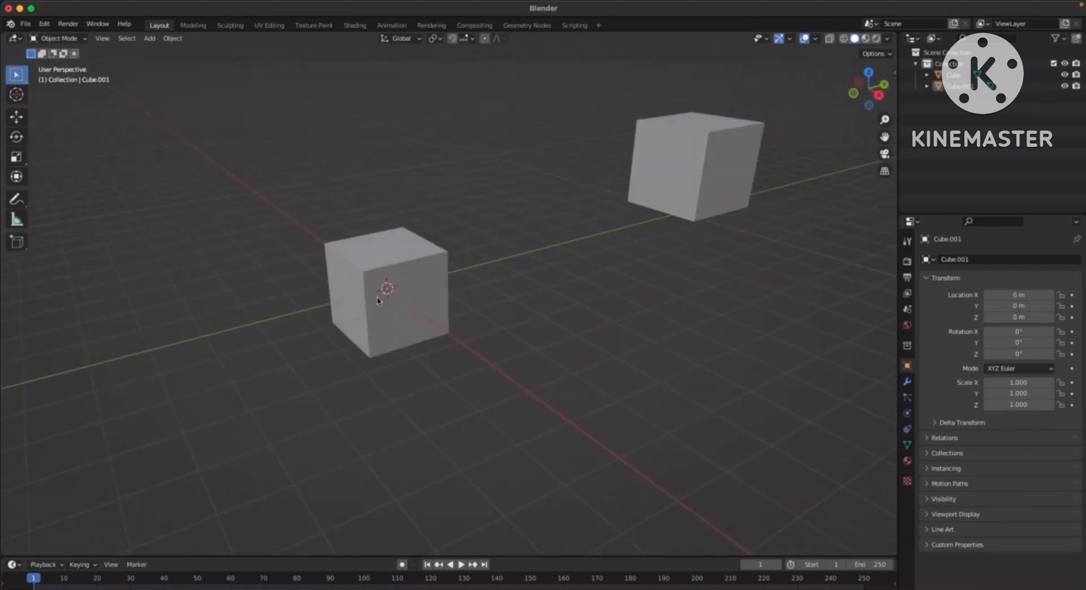
pyautogui.click(426, 298)
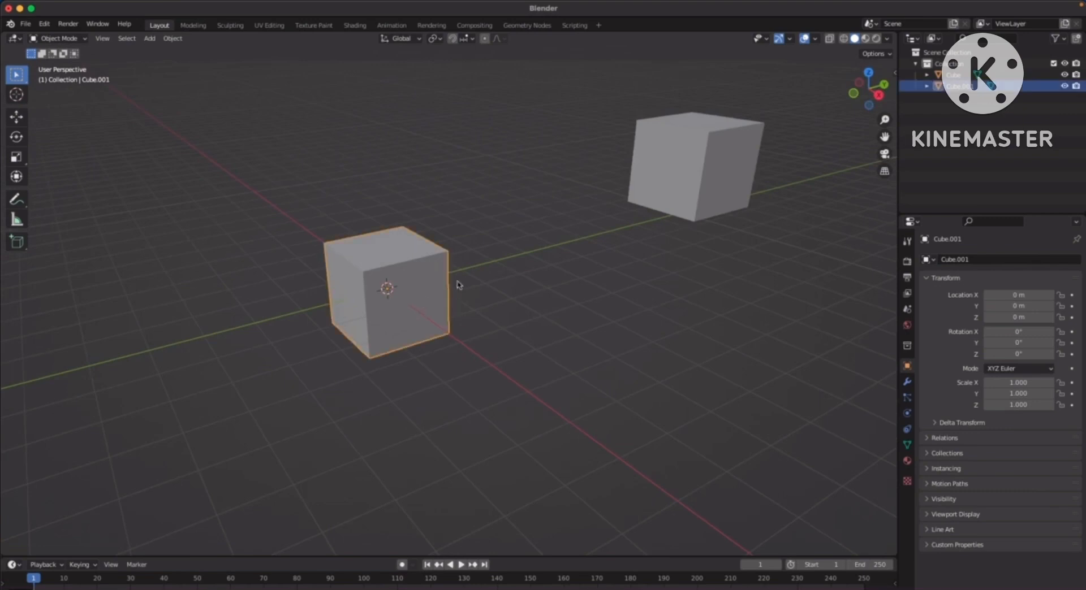
pyautogui.press('x')
pyautogui.click(460, 288)
# Select the remaining cube and snap the 3D cursor to it with Cursor to Selected.
pyautogui.moveTo(567, 273); pyautogui.dragTo(548, 259, button='middle')
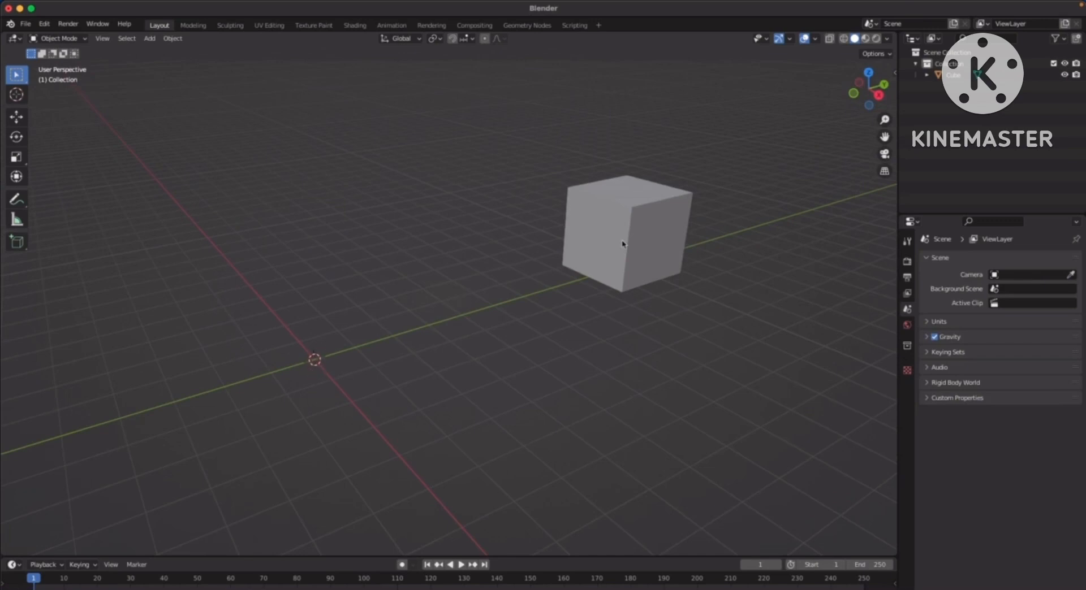
pyautogui.click(638, 223)
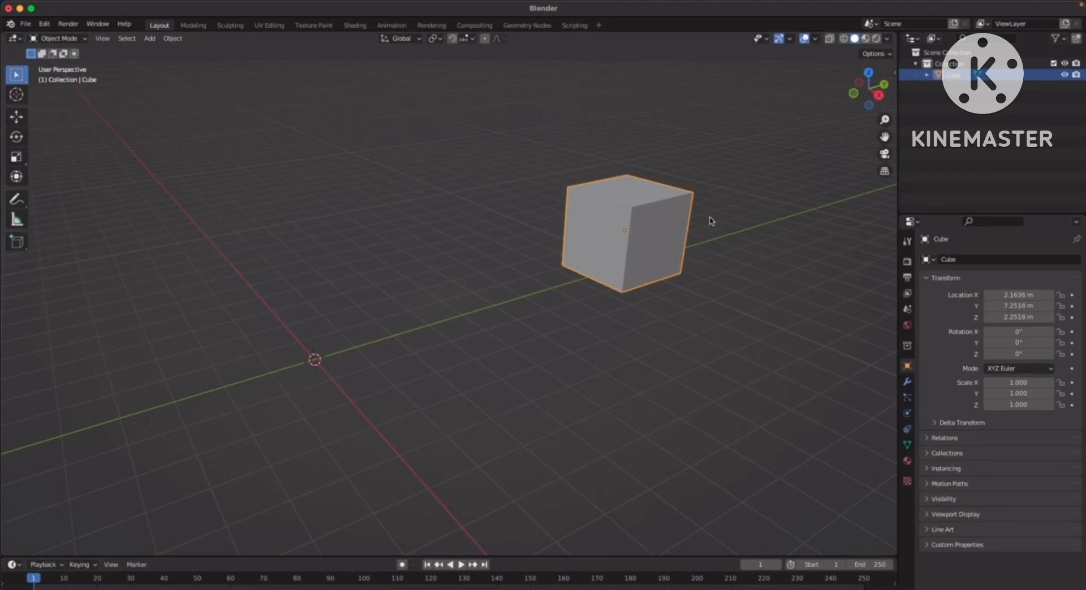
pyautogui.hotkey('shift', 's')
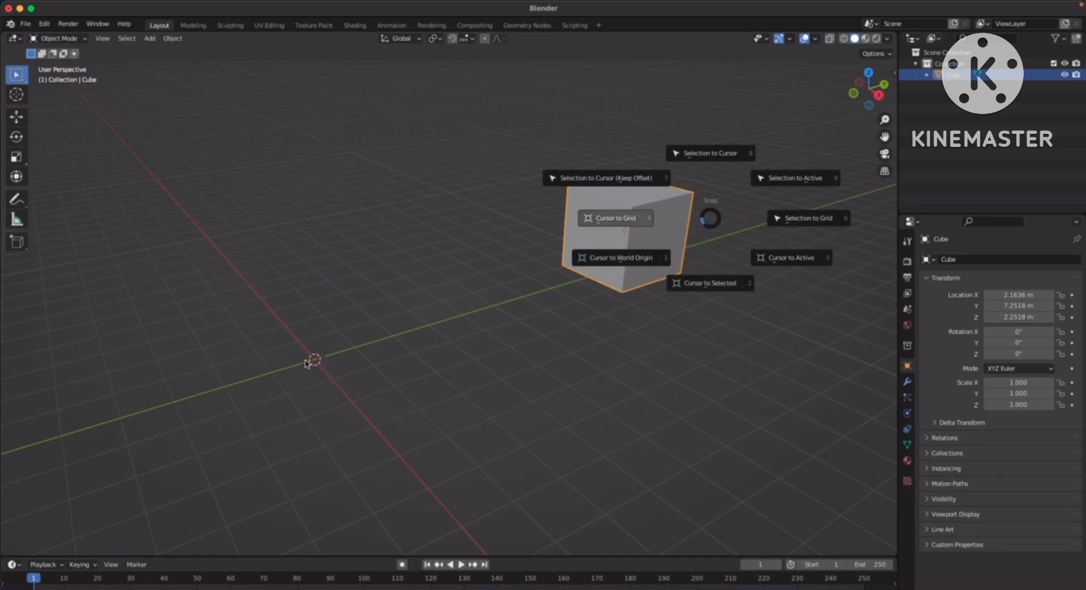
pyautogui.click(713, 289)
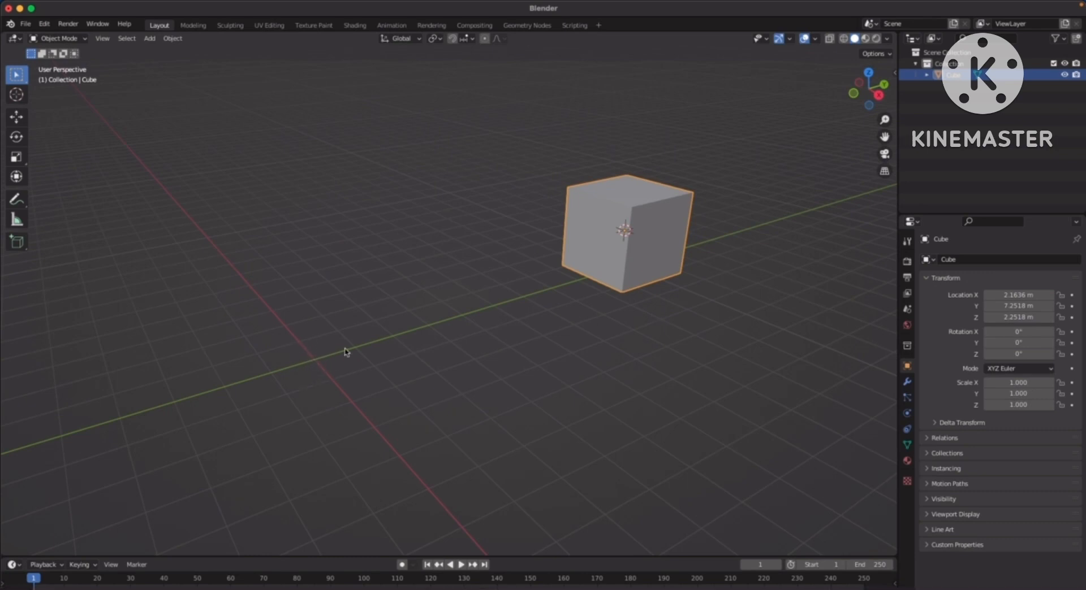
# Add a mesh cylinder at the 3D cursor inside the cube and scale it up to about 1.216.
pyautogui.moveTo(635, 232); pyautogui.dragTo(655, 262, button='middle')
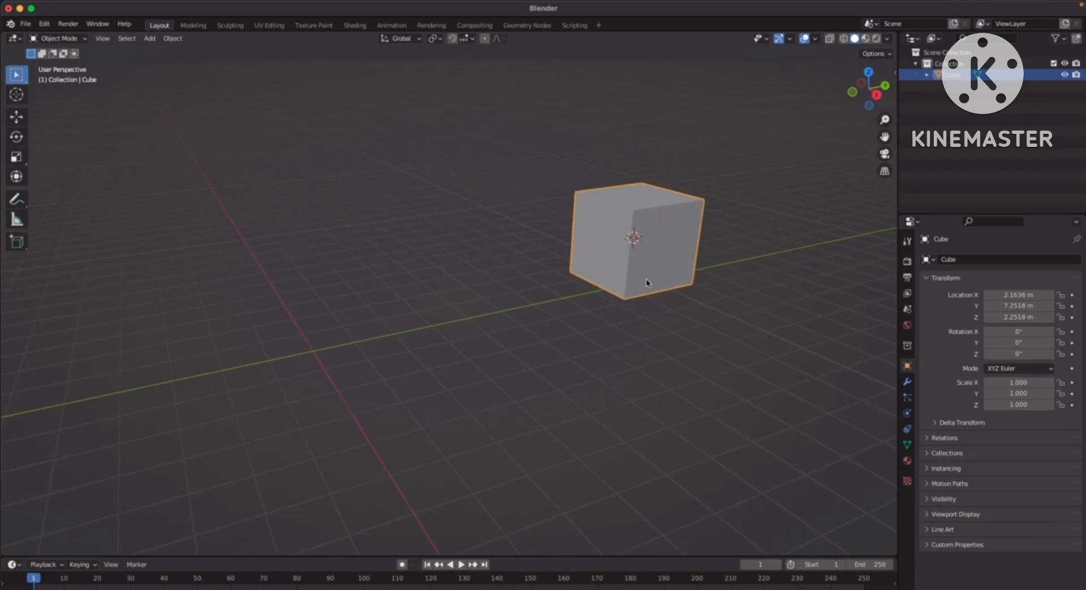
pyautogui.hotkey('shift', 'a')
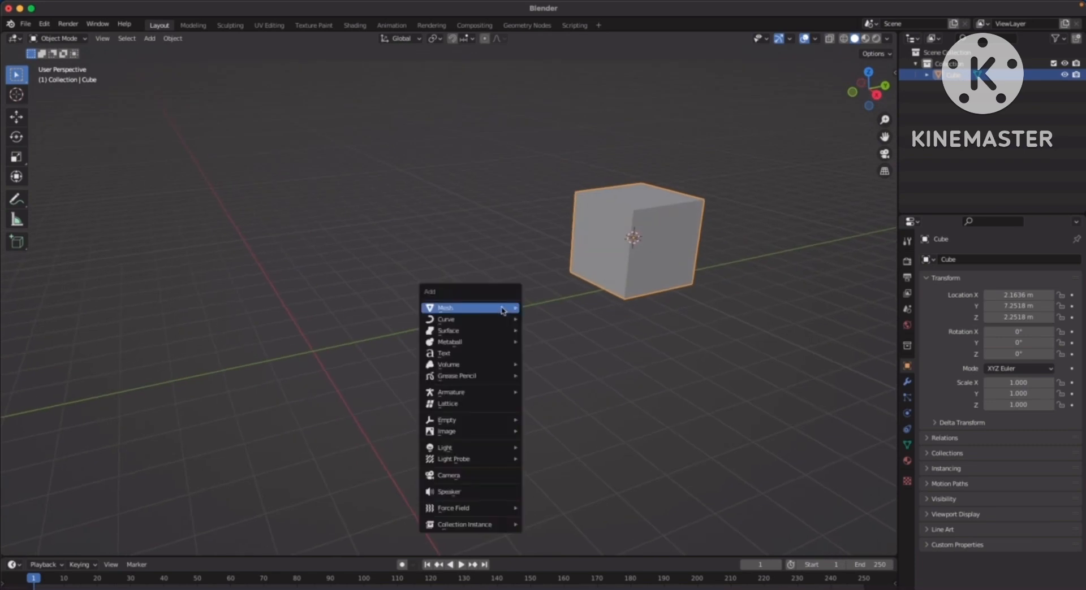
pyautogui.moveTo(491, 310)
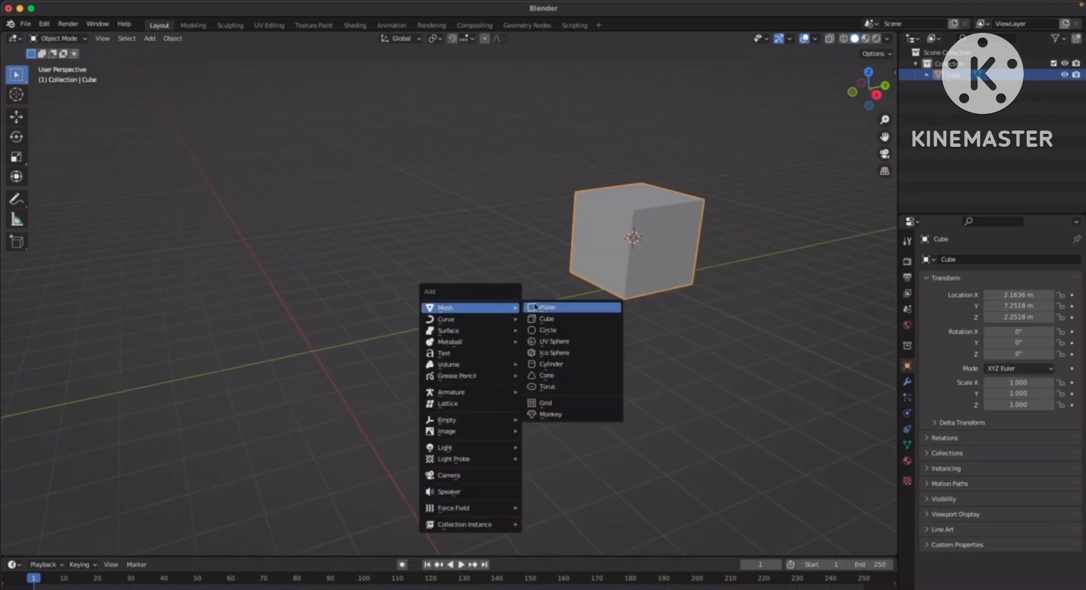
pyautogui.click(559, 364)
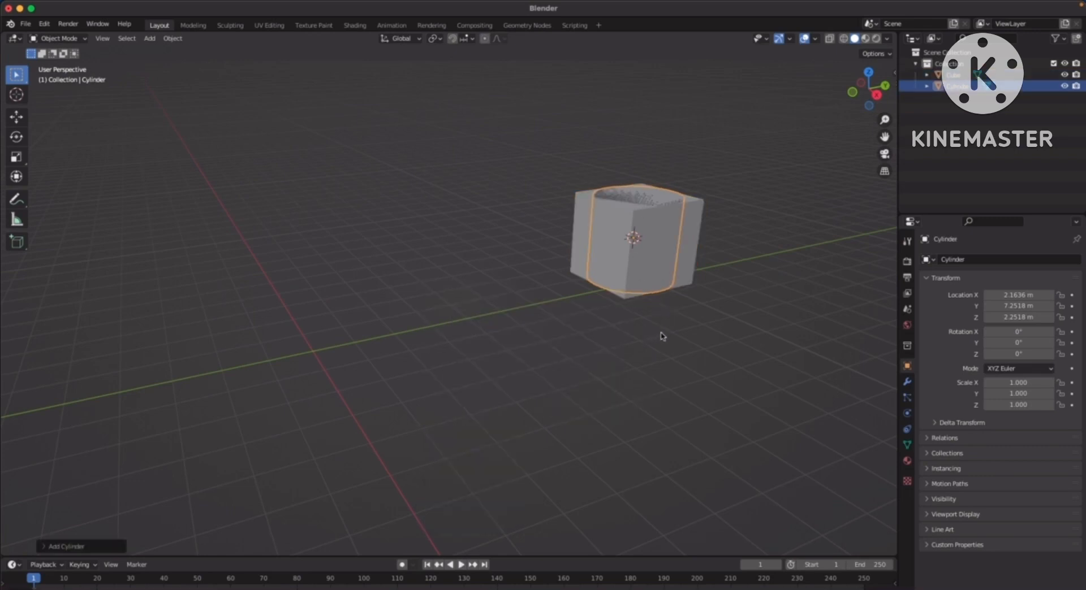
pyautogui.press('s')
pyautogui.click(676, 355)
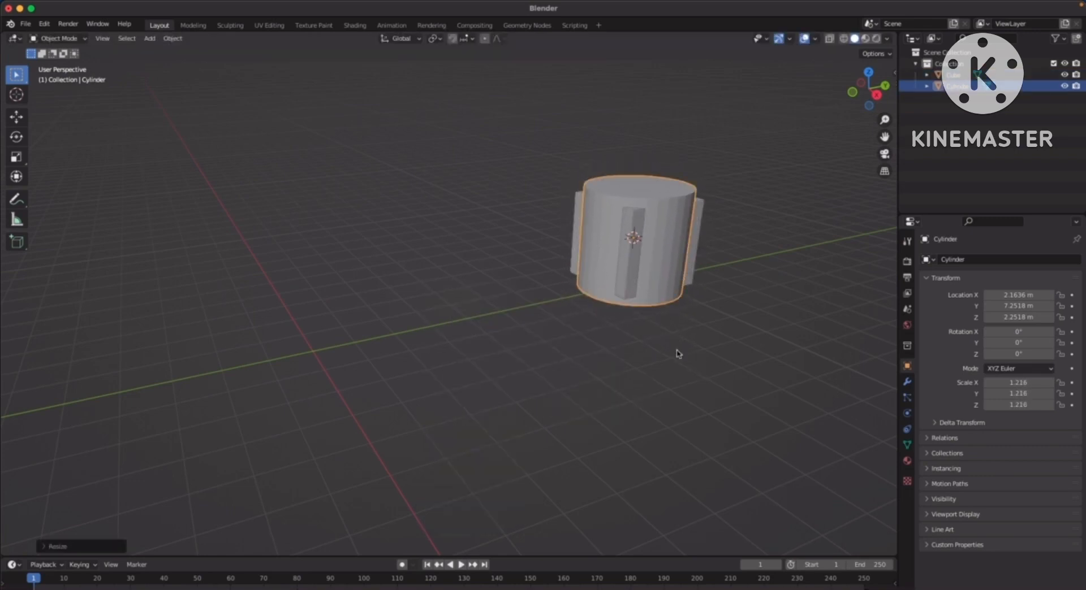
# Move the cube out of the cylinder to about X -4.26 m, Y -2.71 m, Z 4.06 m.
pyautogui.moveTo(678, 293); pyautogui.dragTo(654, 304, button='middle')
pyautogui.click(627, 278)
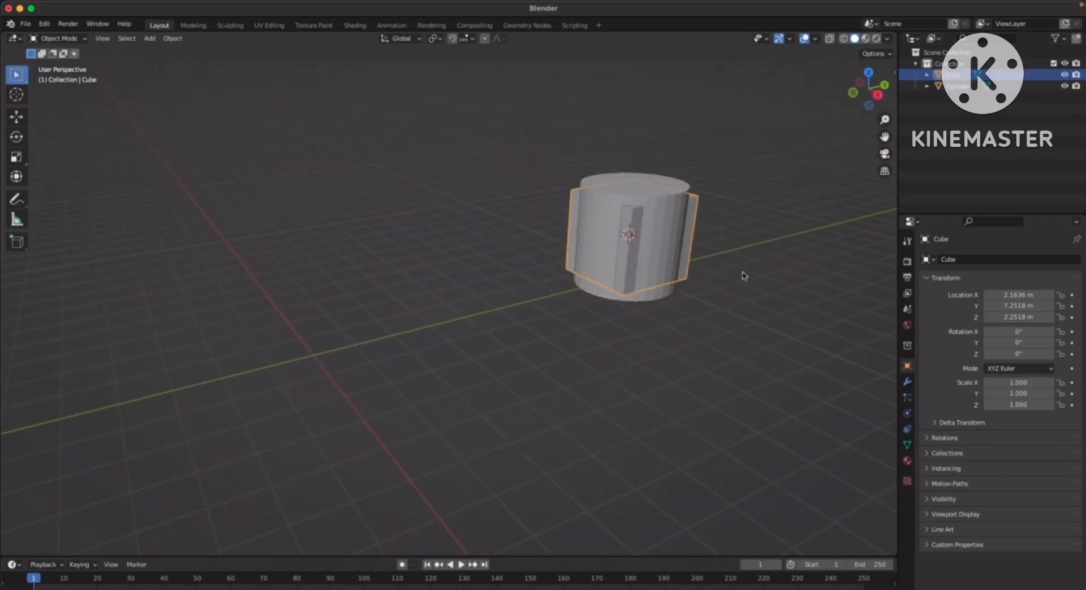
pyautogui.press('g')
pyautogui.click(243, 198)
# Snap the 3D cursor to the relocated cube with Cursor to Selected.
pyautogui.moveTo(325, 222); pyautogui.dragTo(432, 278, button='middle')
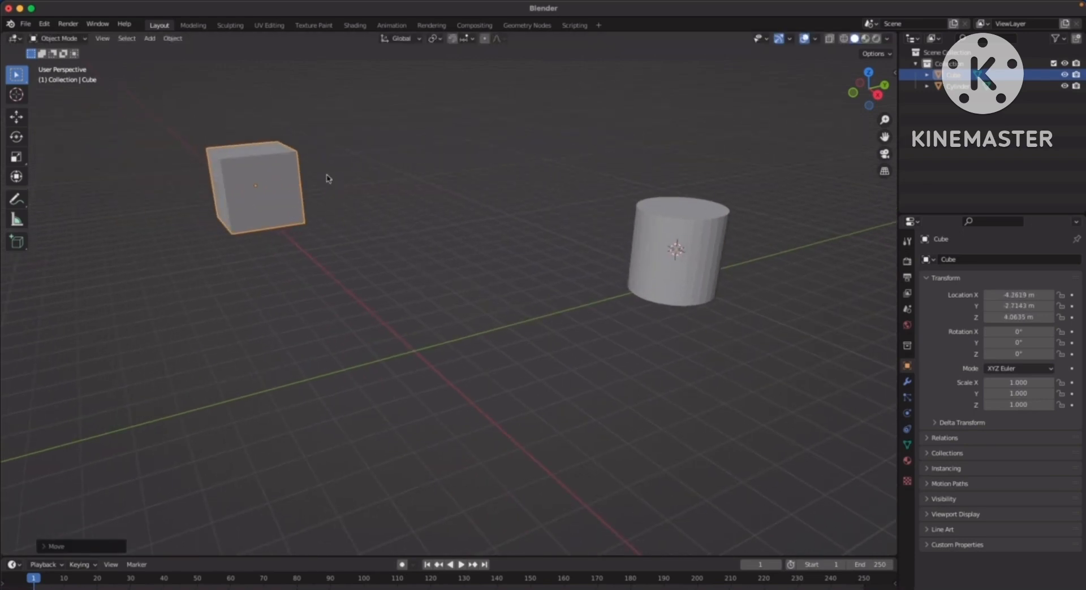
pyautogui.moveTo(328, 179); pyautogui.dragTo(395, 216, button='middle')
pyautogui.hotkey('shift', 's')
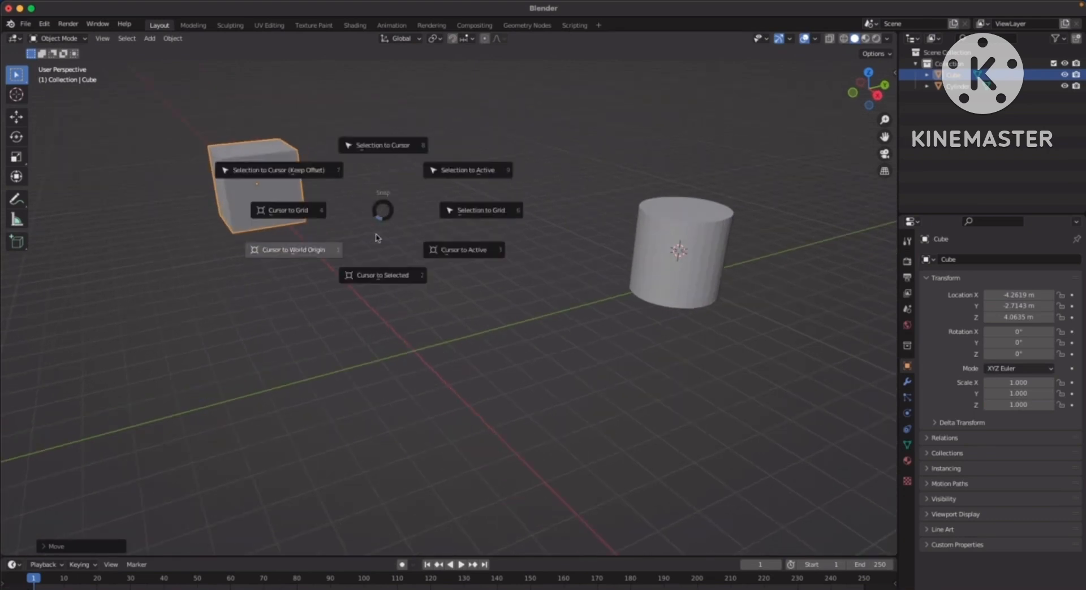
pyautogui.click(386, 277)
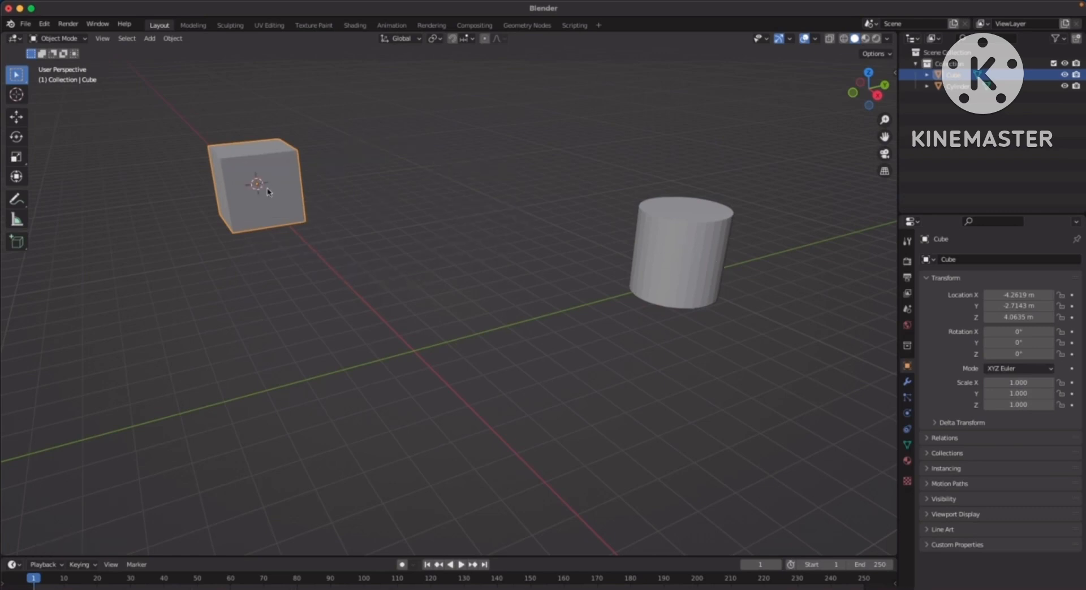
# Add a monkey mesh at the 3D cursor inside the cube and scale it up to about 1.668.
pyautogui.moveTo(419, 204); pyautogui.dragTo(424, 207, button='middle')
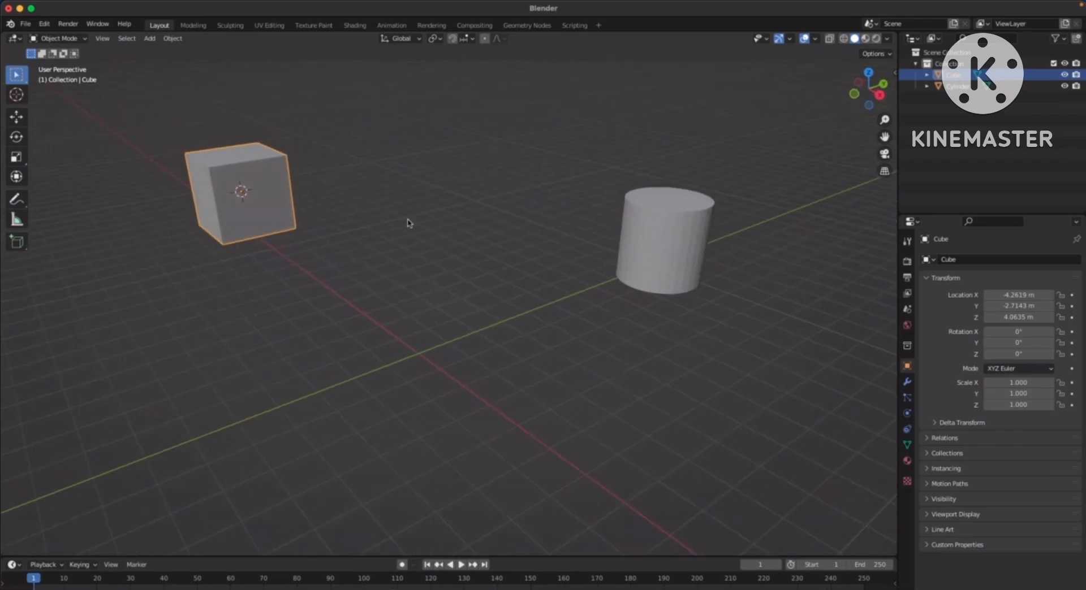
pyautogui.hotkey('shift', 'a')
pyautogui.moveTo(415, 223)
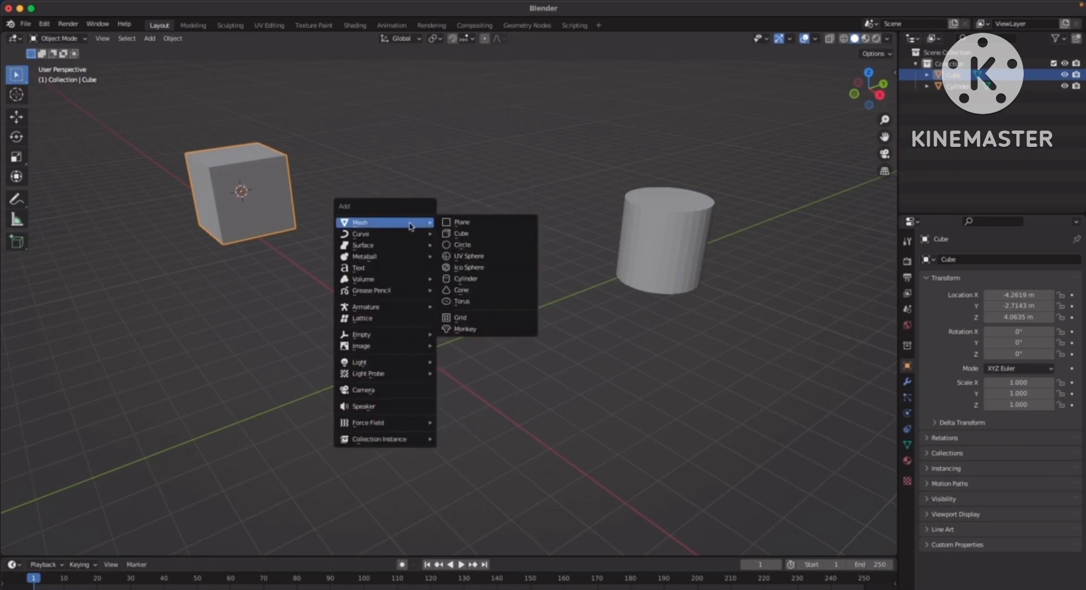
pyautogui.click(476, 331)
pyautogui.press('s')
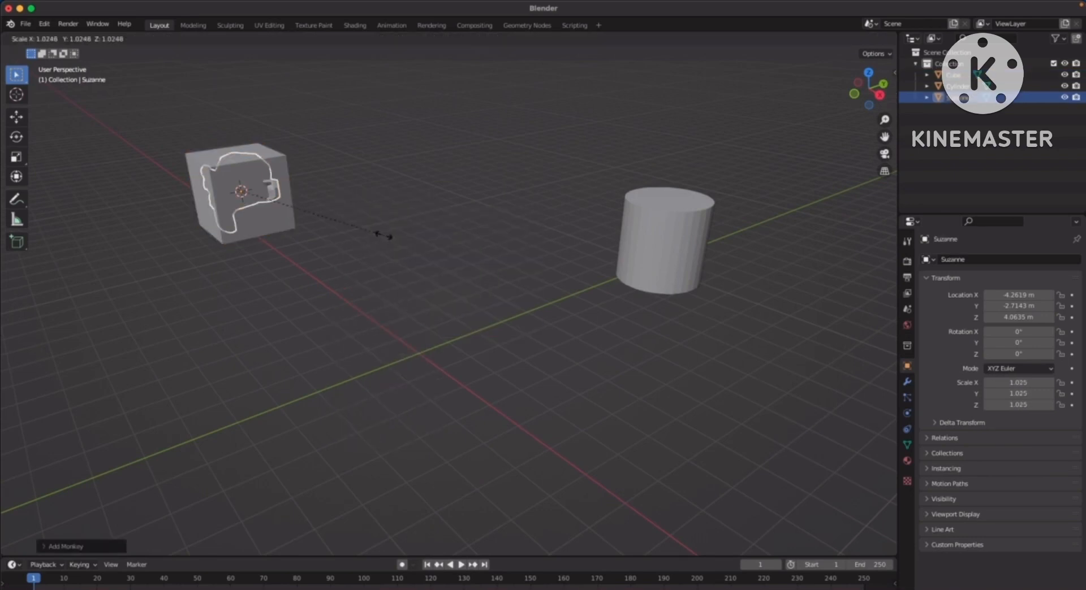
pyautogui.click(484, 223)
# Delete the monkey mesh from the scene.
pyautogui.moveTo(356, 255); pyautogui.dragTo(309, 250, button='middle')
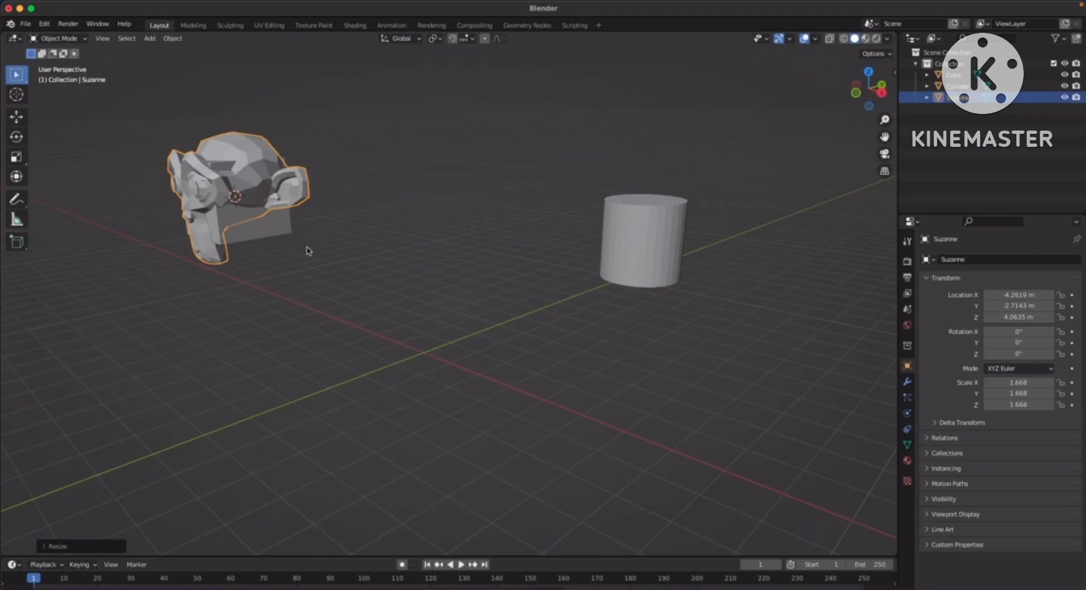
pyautogui.moveTo(487, 210); pyautogui.dragTo(409, 205, button='middle')
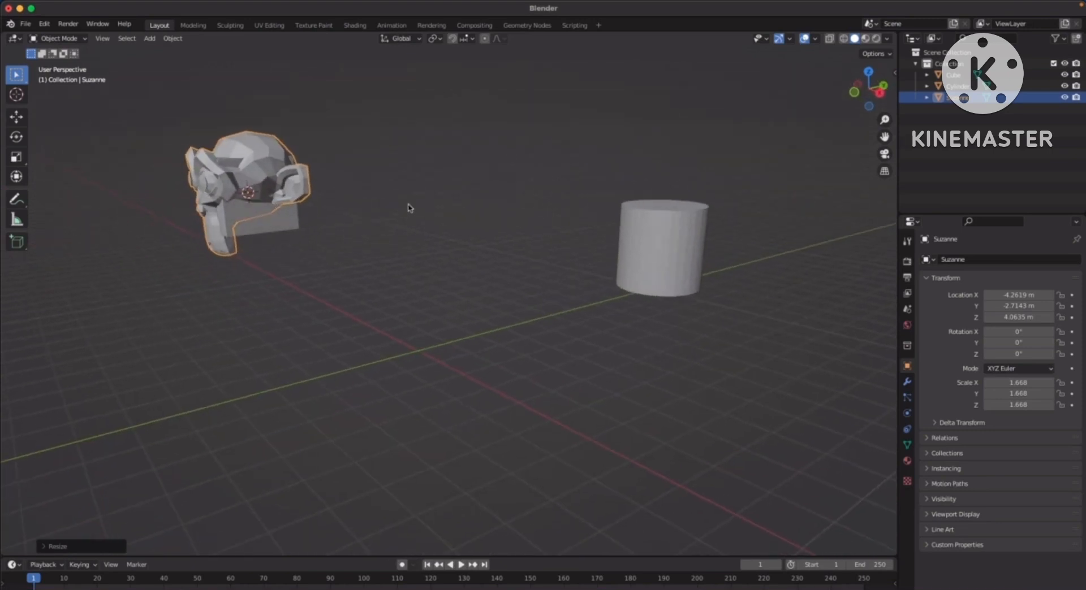
pyautogui.press('x')
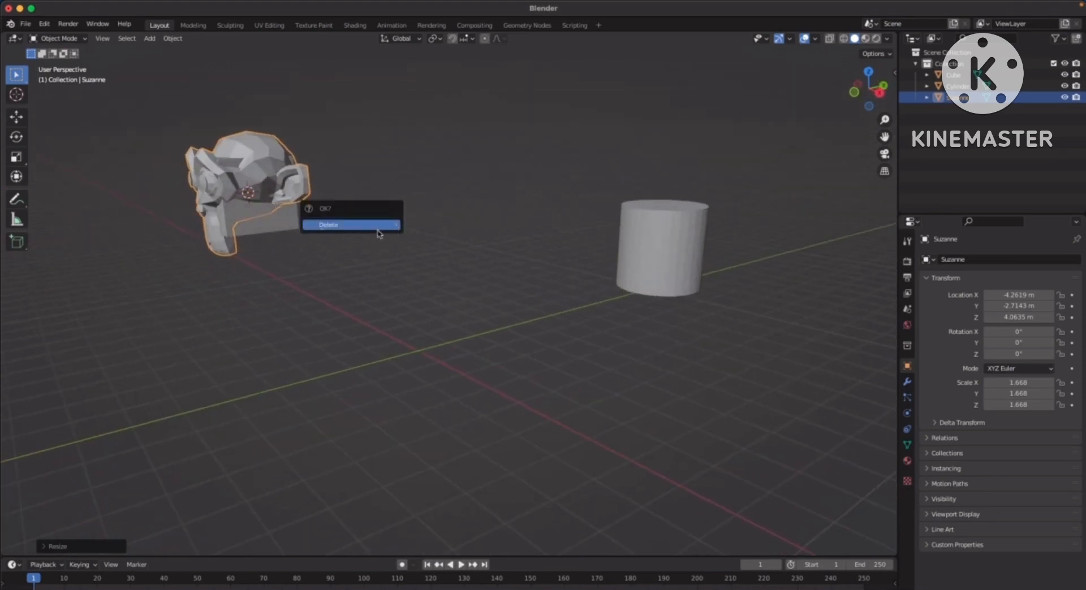
pyautogui.click(382, 226)
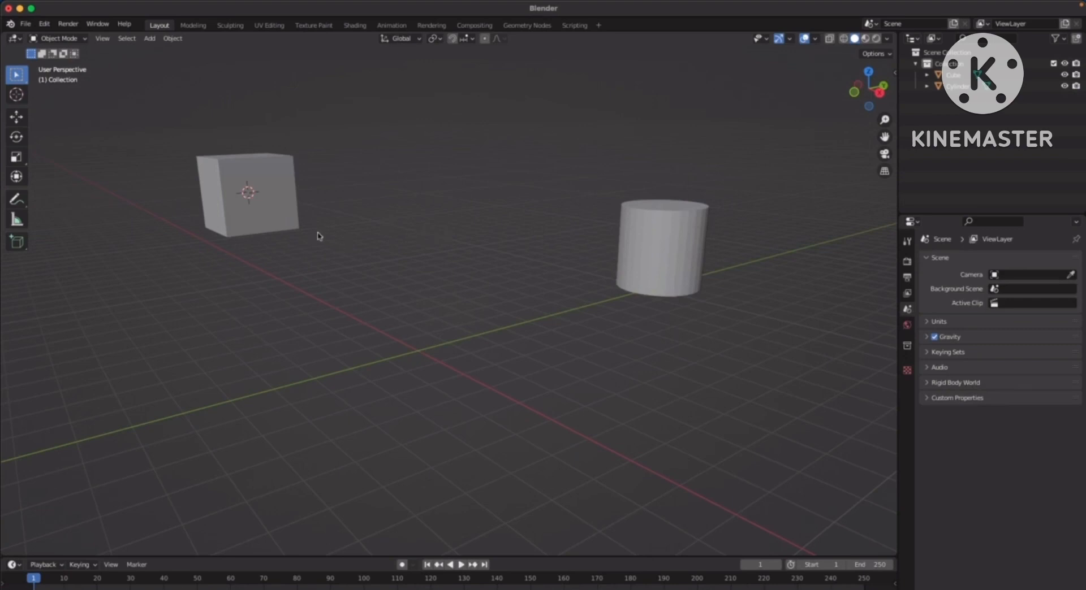
# Delete the cube and the cylinder together, and snap the 3D cursor back to the world origin.
pyautogui.moveTo(195, 123); pyautogui.dragTo(715, 308)
pyautogui.press('x')
pyautogui.click(720, 318)
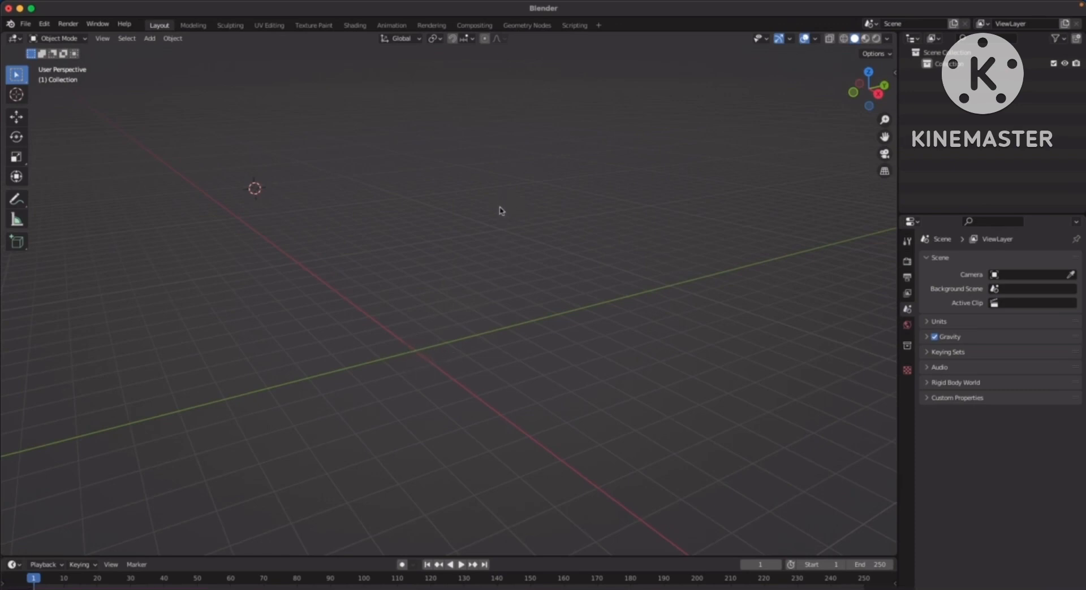
pyautogui.hotkey('shift', 's')
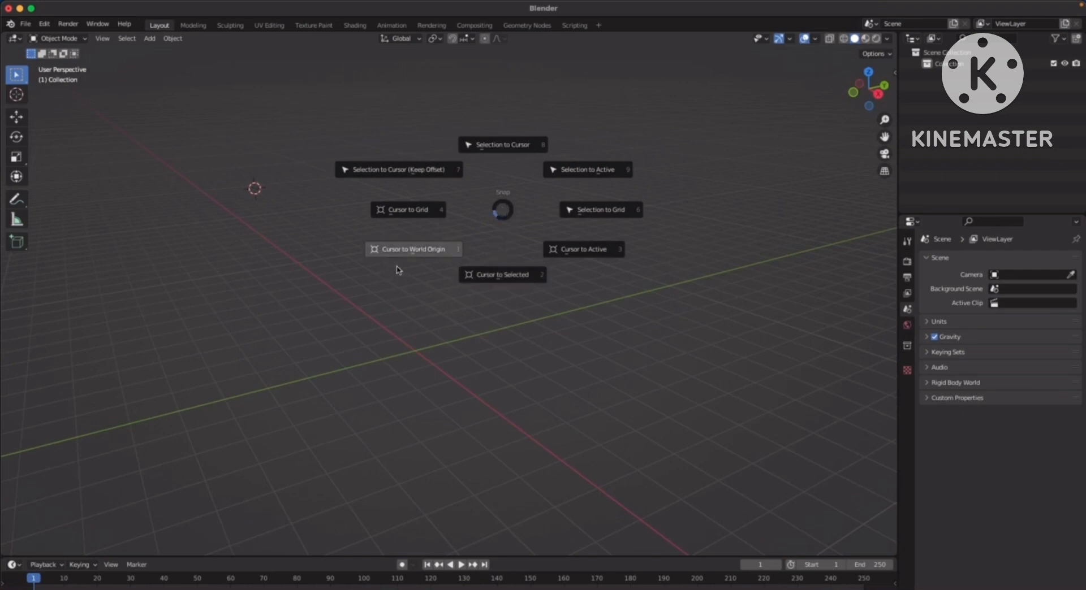
pyautogui.click(446, 253)
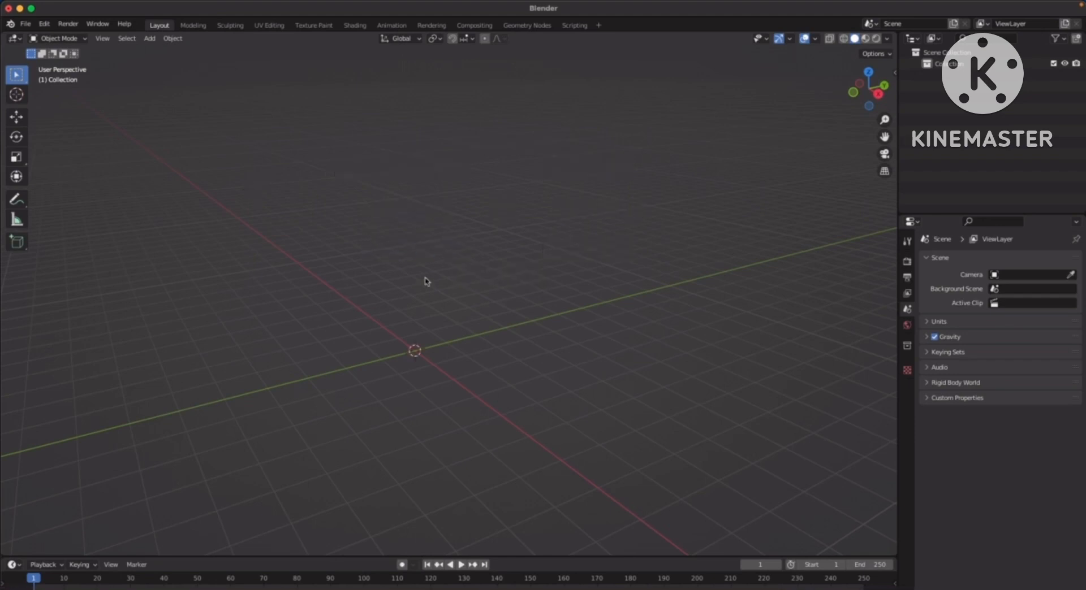
# Add a cube mesh at the 3D cursor on the world origin.
pyautogui.moveTo(468, 341); pyautogui.dragTo(412, 373, button='middle')
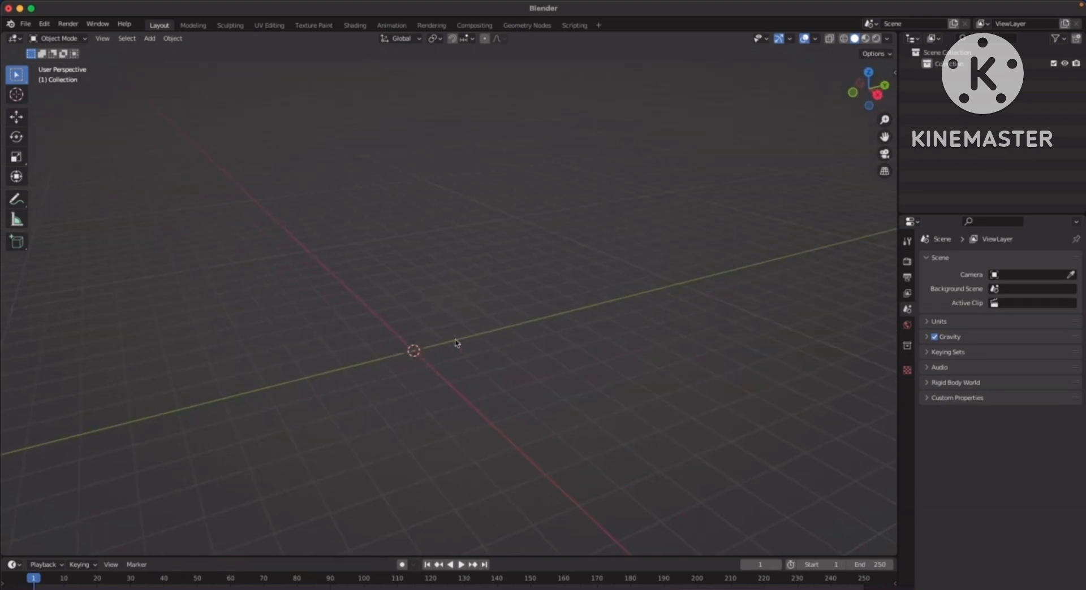
pyautogui.moveTo(456, 342); pyautogui.dragTo(540, 267, button='middle')
pyautogui.hotkey('shift', 'a')
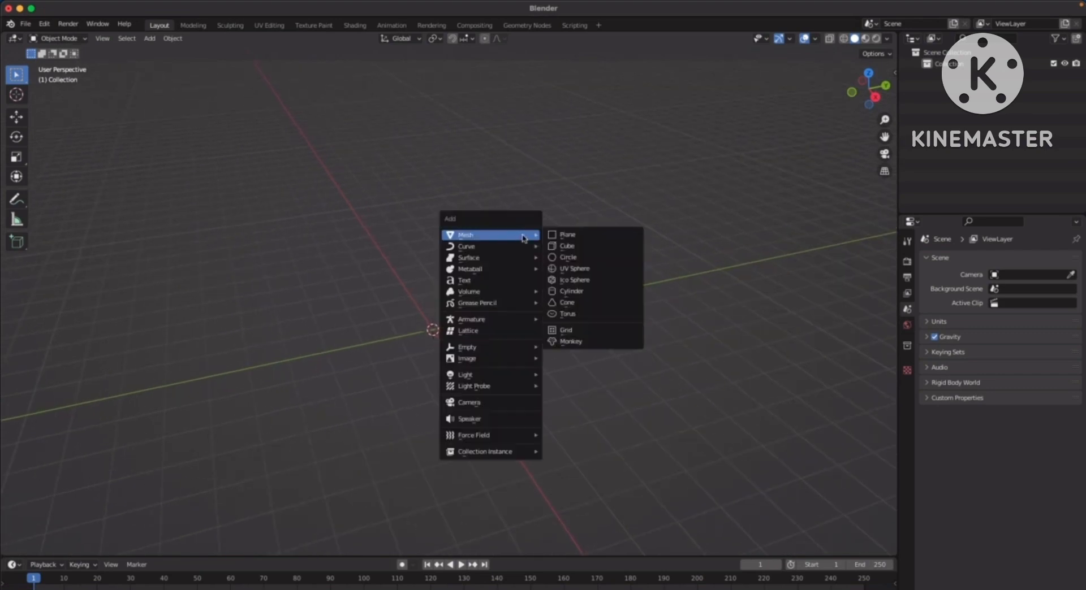
pyautogui.click(585, 249)
pyautogui.moveTo(553, 289); pyautogui.dragTo(567, 243, button='middle')
pyautogui.scroll(4, 550, 254)
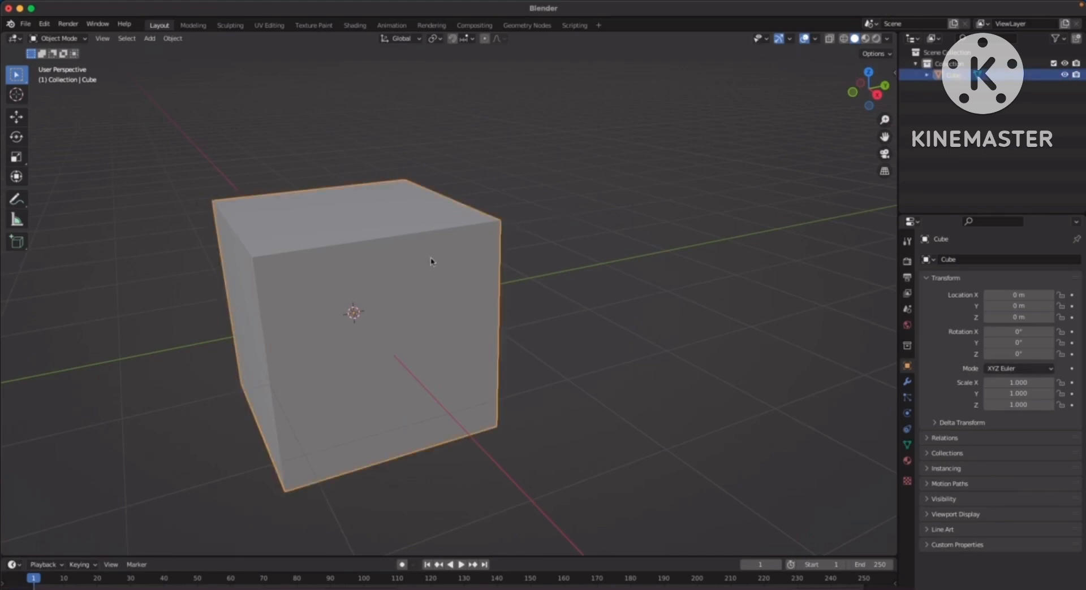
# In Edit Mode, select one top corner vertex of the cube, snap the 3D cursor to it with Cursor to Selected, and return to Object Mode.
pyautogui.press('Tab')
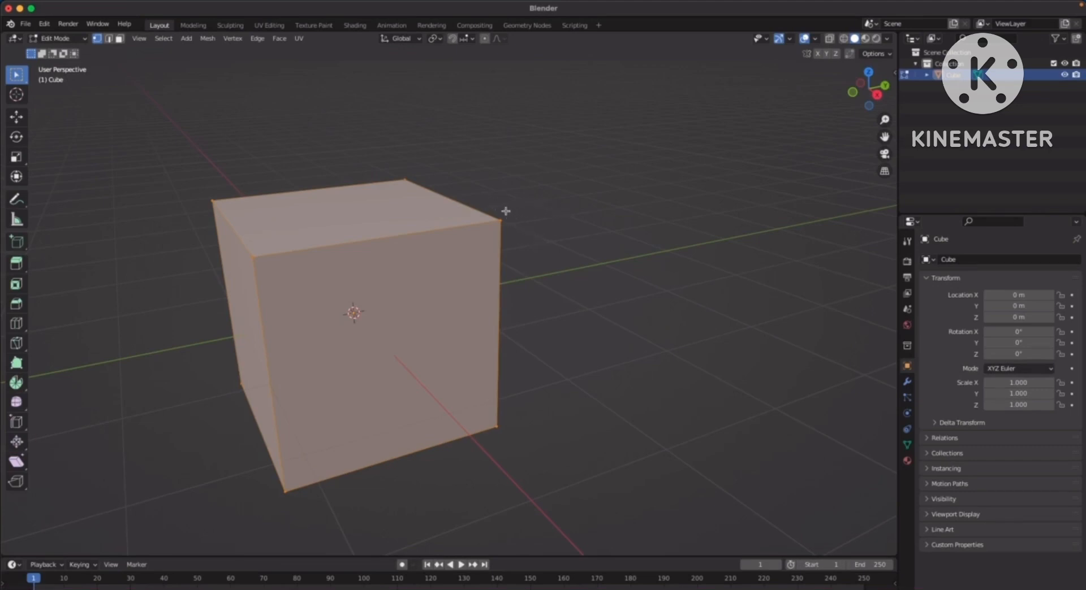
pyautogui.moveTo(477, 195); pyautogui.dragTo(534, 263)
pyautogui.moveTo(568, 226); pyautogui.dragTo(545, 230, button='middle')
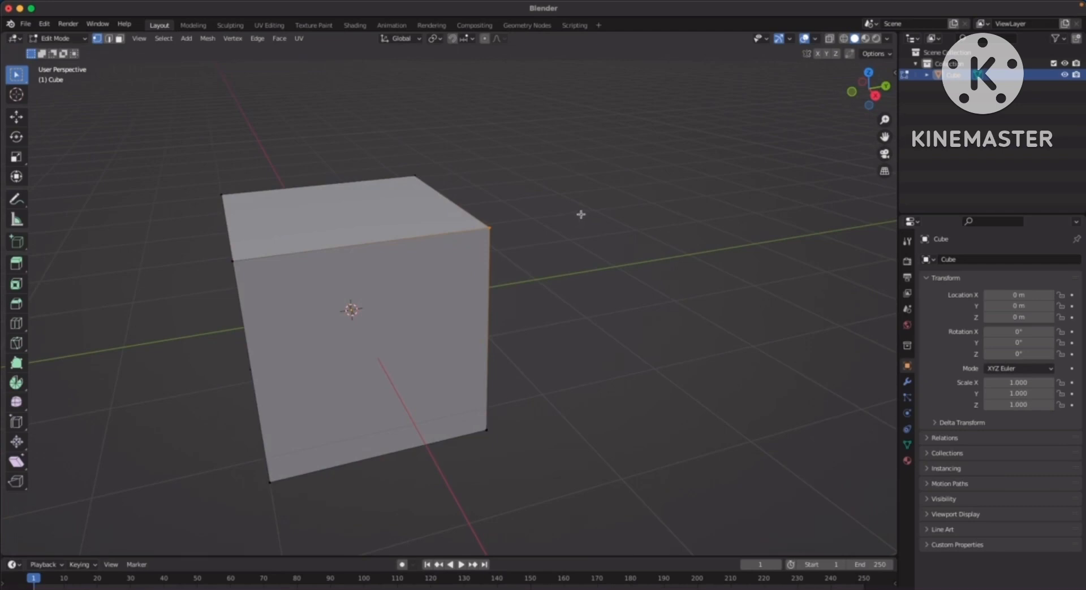
pyautogui.hotkey('shift', 's')
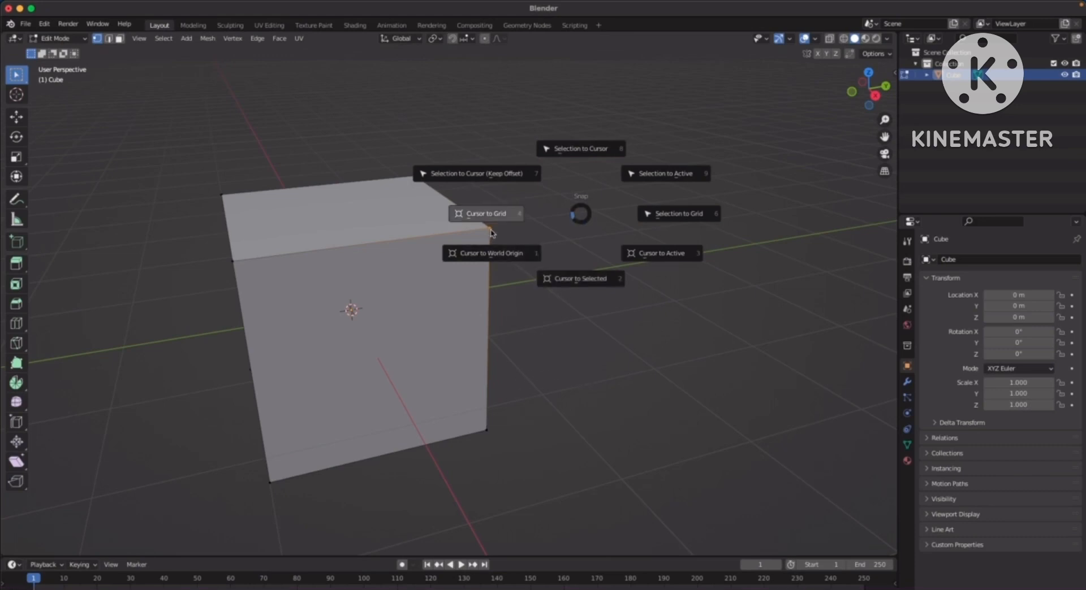
pyautogui.click(584, 282)
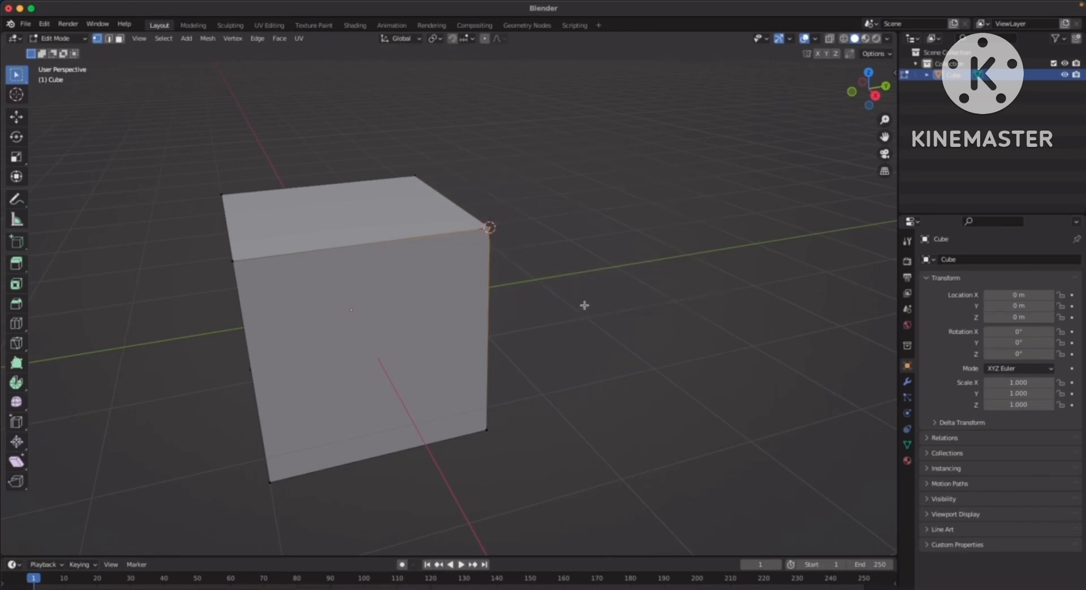
pyautogui.moveTo(503, 255); pyautogui.dragTo(430, 256, button='middle')
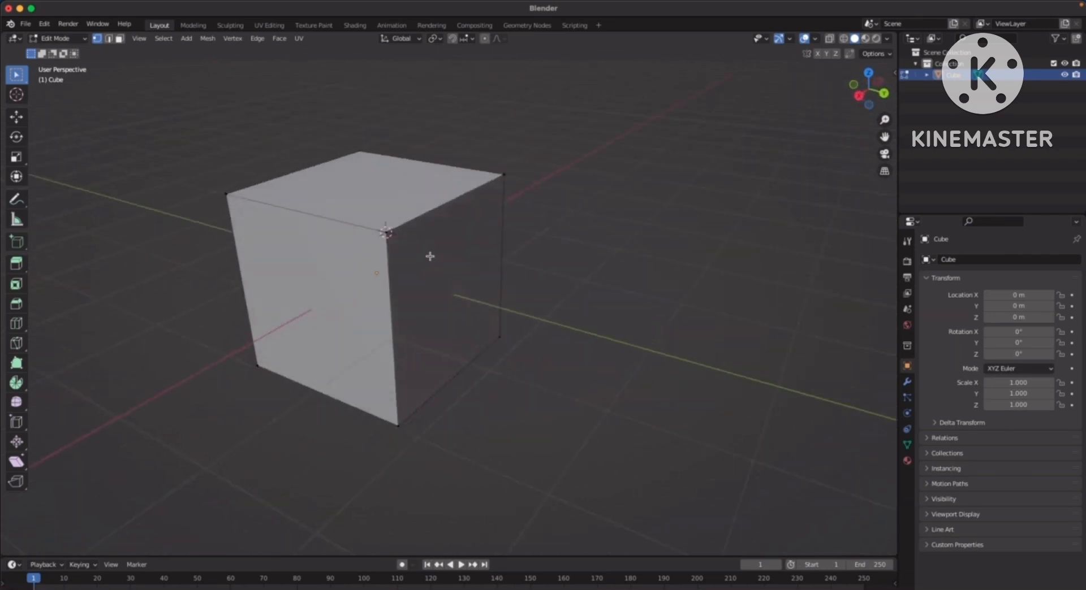
pyautogui.scroll(3, 430, 256)
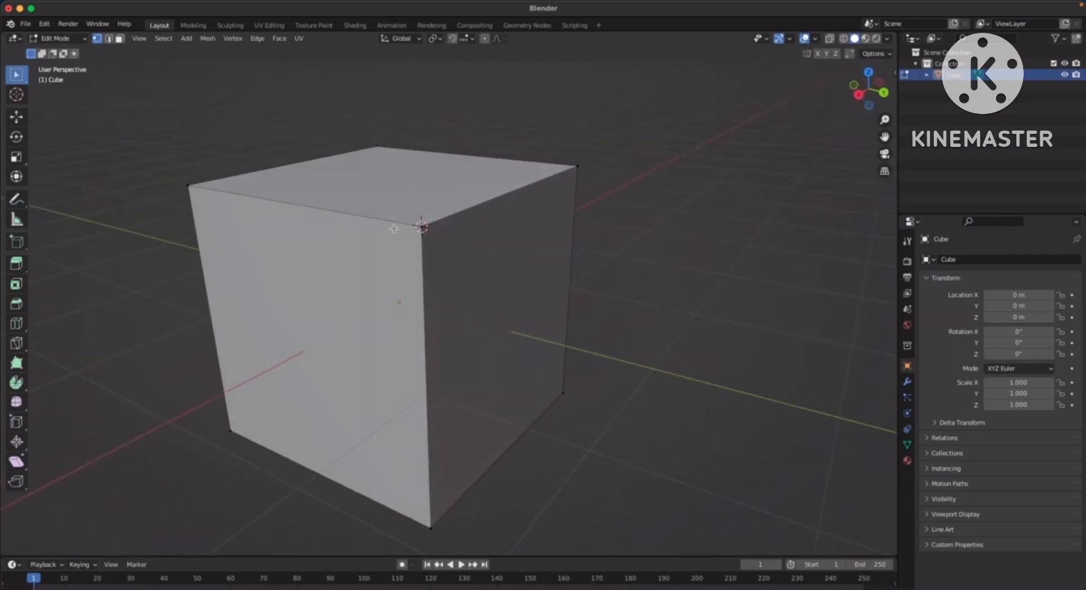
pyautogui.moveTo(468, 245); pyautogui.dragTo(523, 256, button='middle')
pyautogui.scroll(-4, 511, 380)
pyautogui.moveTo(501, 329); pyautogui.dragTo(555, 317, button='middle')
pyautogui.press('Tab')
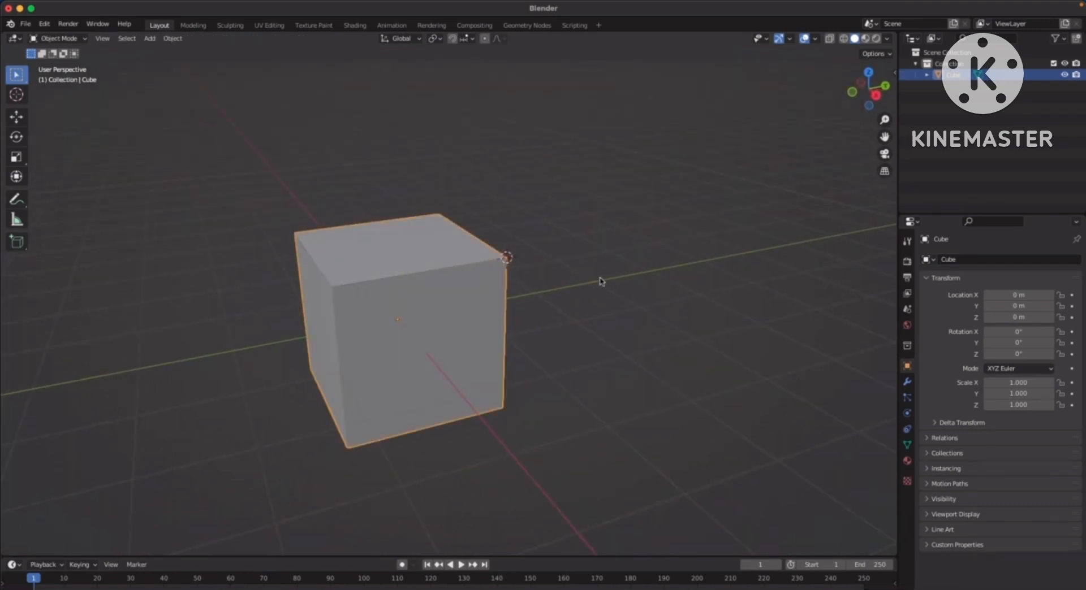
# Add a second cube at the 3D cursor on the first cube's corner and scale it down to about 0.465.
pyautogui.moveTo(601, 281); pyautogui.dragTo(596, 294, button='middle')
pyautogui.click(596, 294)
pyautogui.hotkey('shift', 'a')
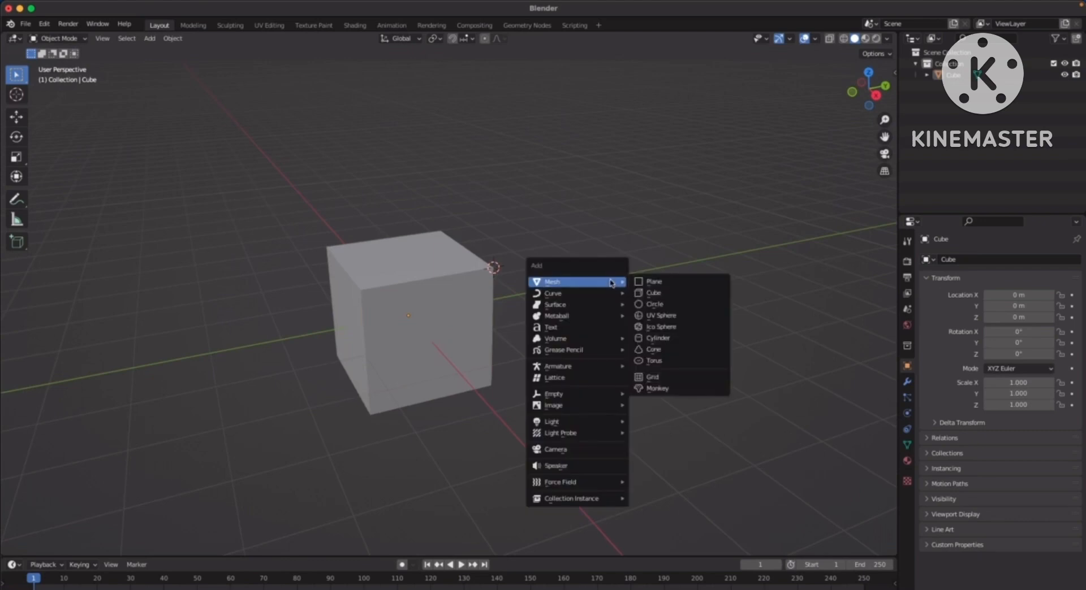
pyautogui.click(656, 293)
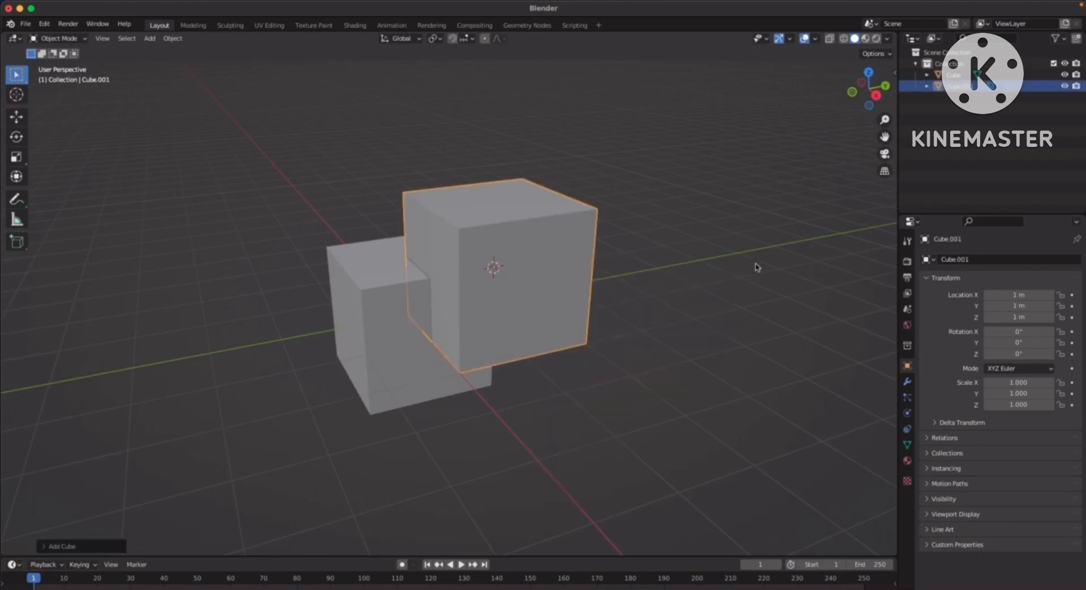
pyautogui.press('s')
pyautogui.click(622, 275)
pyautogui.moveTo(622, 275); pyautogui.dragTo(558, 287, button='middle')
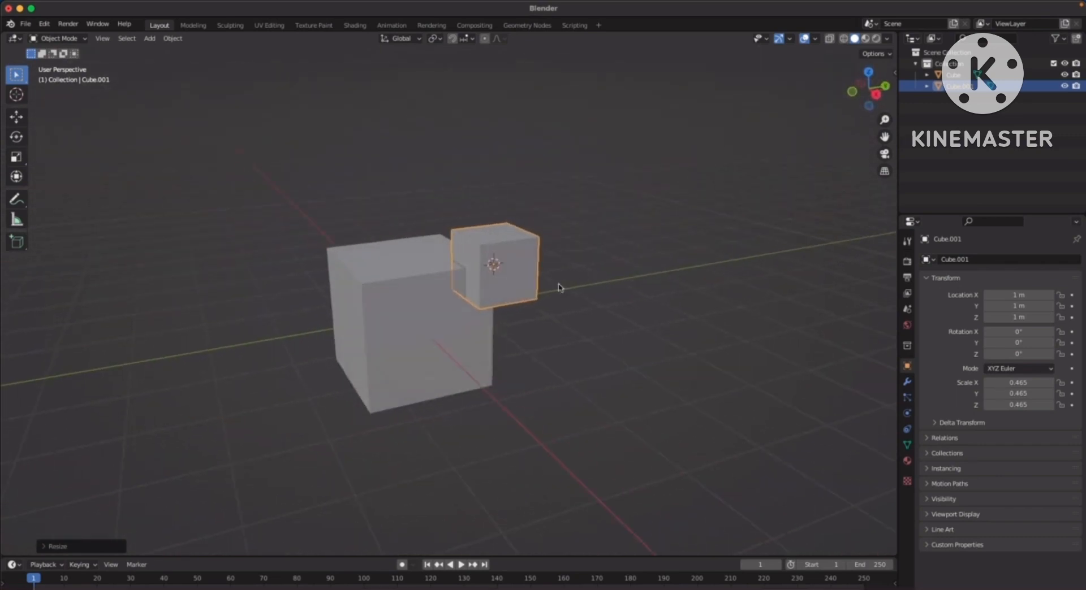
# Move the smaller cube well away from the large cube, to about 7.7 m in Y and 3.5 m in Z.
pyautogui.press('g')
pyautogui.click(830, 178)
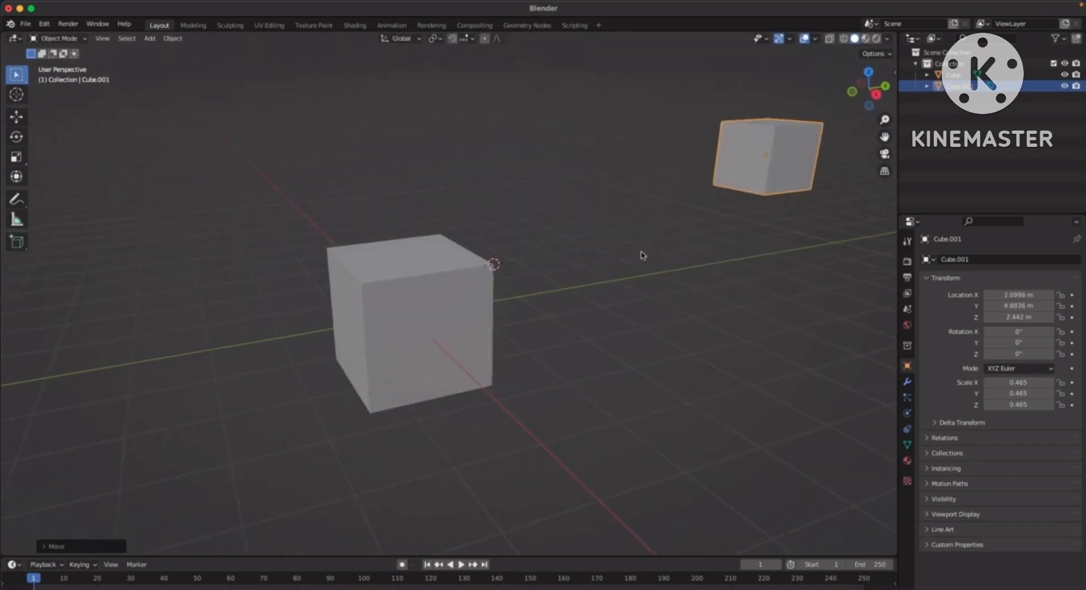
pyautogui.moveTo(643, 255); pyautogui.dragTo(618, 284, button='middle')
pyautogui.click(577, 298)
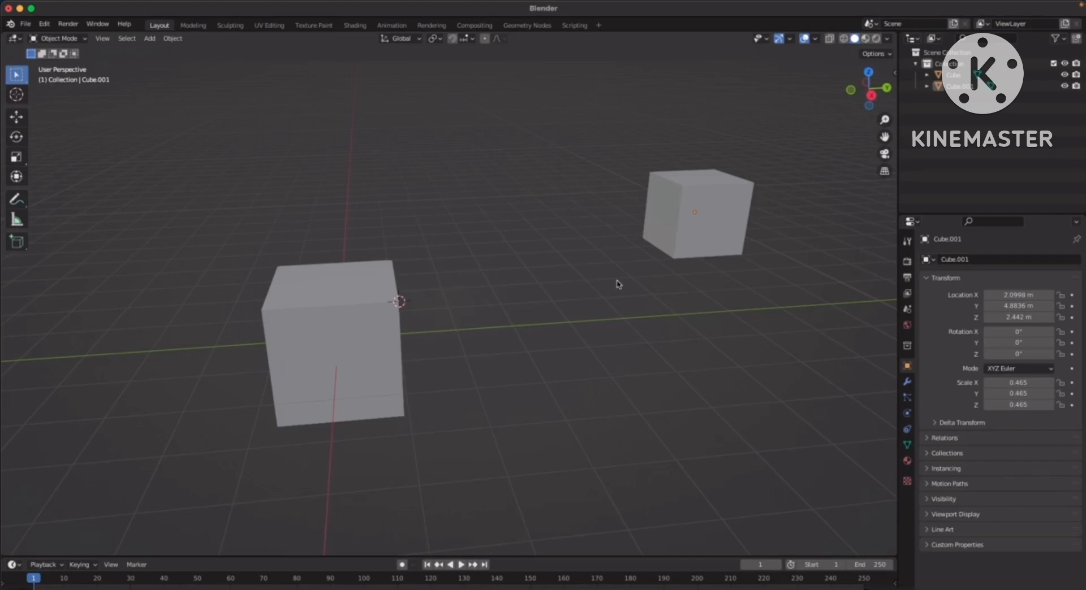
pyautogui.moveTo(778, 237); pyautogui.dragTo(501, 332, button='middle')
pyautogui.click(690, 255)
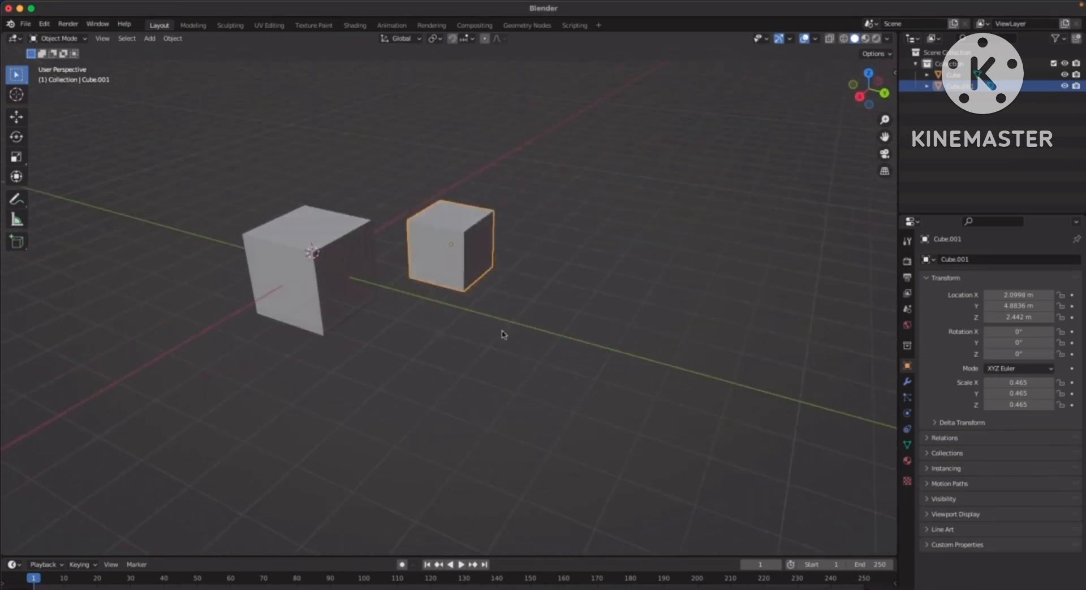
pyautogui.press('g')
pyautogui.click(752, 256)
pyautogui.moveTo(752, 256); pyautogui.dragTo(643, 310, button='middle')
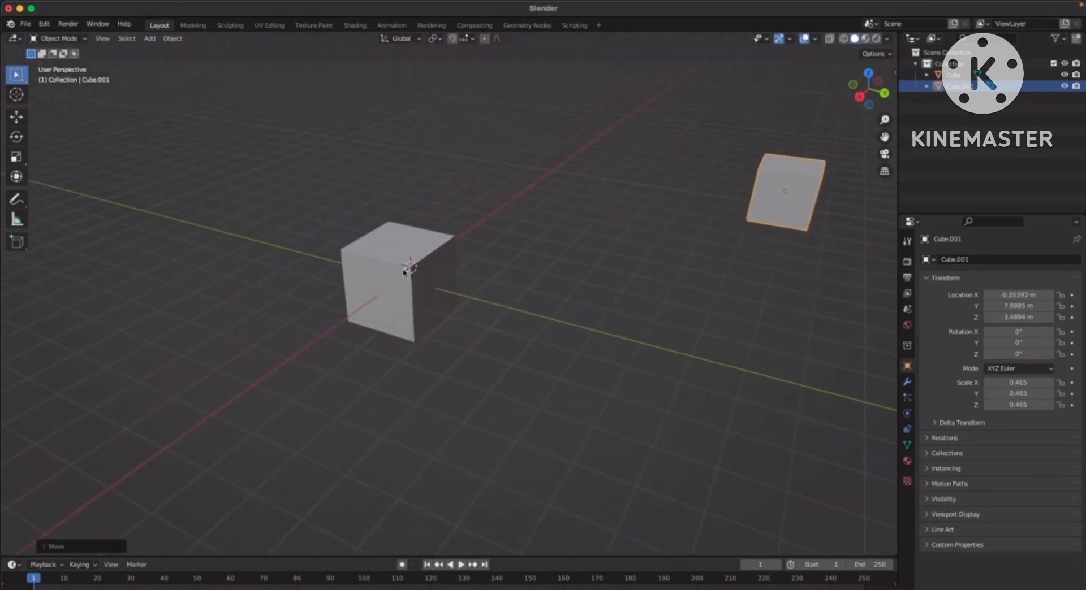
# Examine the 3D cursor on the large cube's top corner and its position relative to the smaller cube.
pyautogui.click(410, 288)
pyautogui.scroll(3, 428, 287)
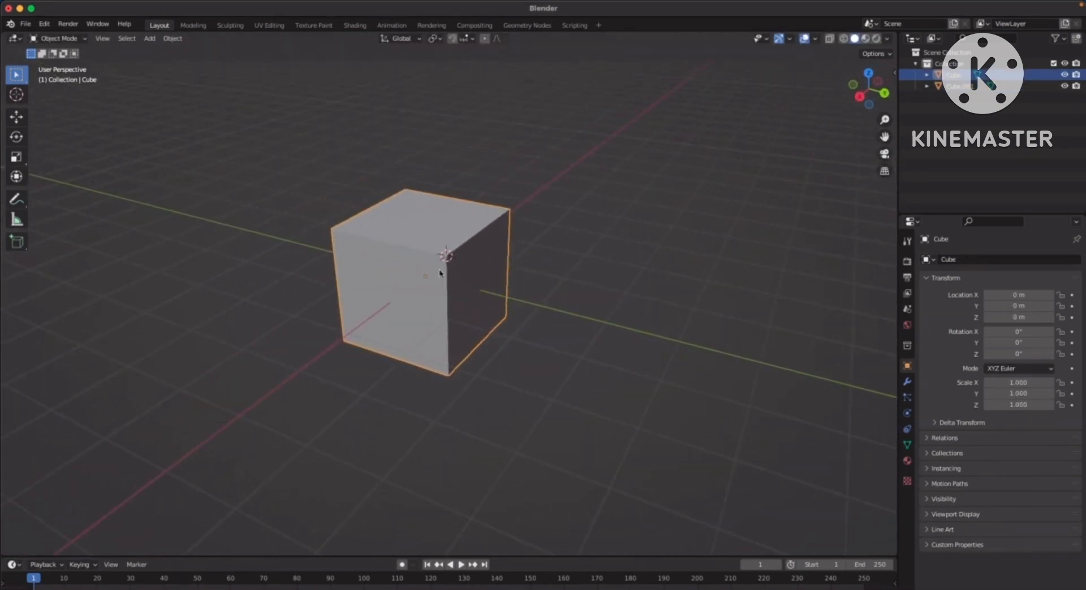
pyautogui.scroll(-3, 543, 271)
pyautogui.moveTo(531, 310); pyautogui.dragTo(530, 244, button='middle')
pyautogui.scroll(4, 529, 244)
pyautogui.scroll(2, 530, 244)
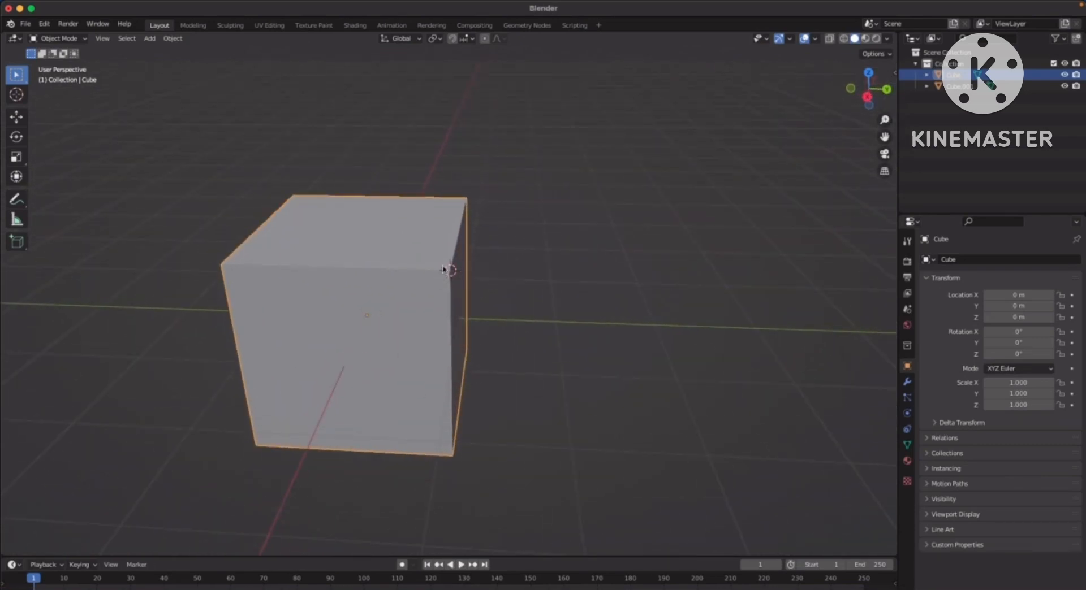
pyautogui.scroll(-3, 618, 315)
pyautogui.moveTo(618, 314); pyautogui.dragTo(511, 339, button='middle')
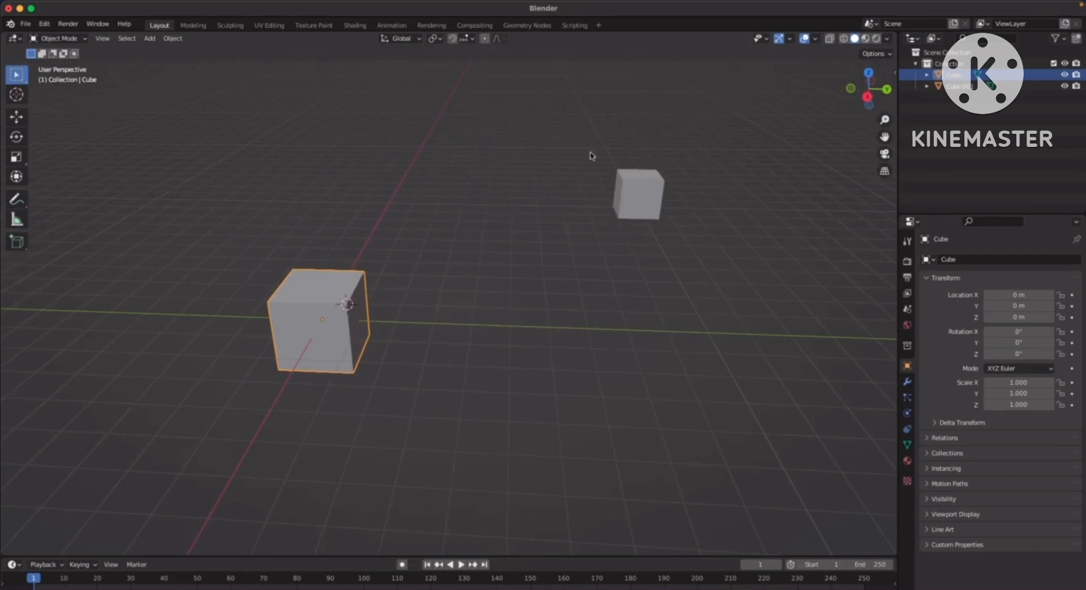
# Select the distant smaller cube and snap it onto the 3D cursor with Selection to Cursor.
pyautogui.moveTo(585, 150); pyautogui.dragTo(707, 220)
pyautogui.moveTo(686, 232); pyautogui.dragTo(626, 221, button='middle')
pyautogui.moveTo(604, 262)
pyautogui.mouseDown(button='middle')
pyautogui.moveTo(594, 268)
pyautogui.moveTo(622, 257)
pyautogui.mouseUp(button='middle')
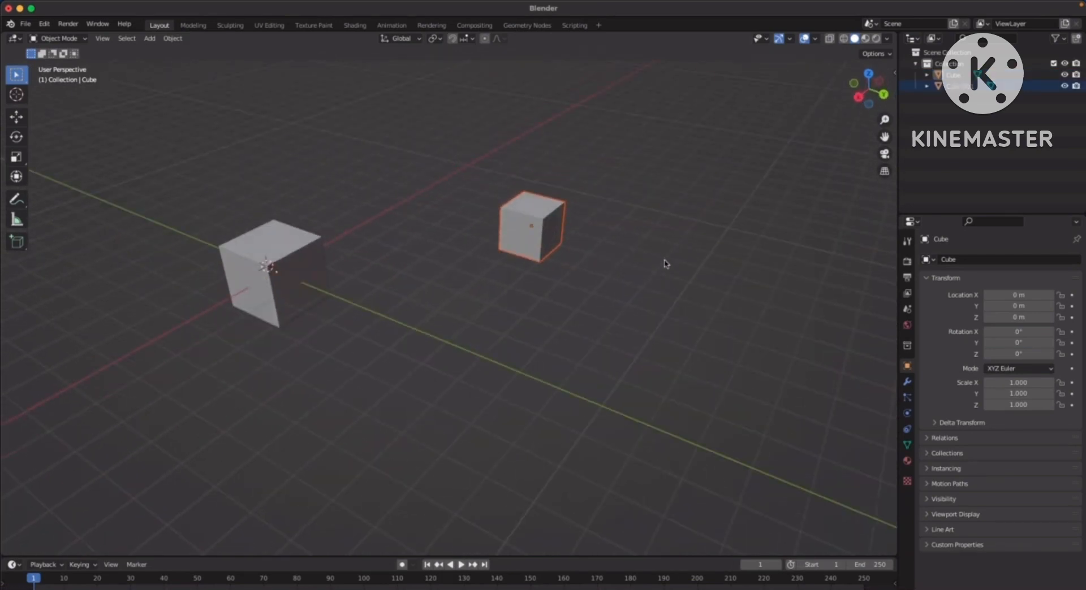
pyautogui.hotkey('shift', 's')
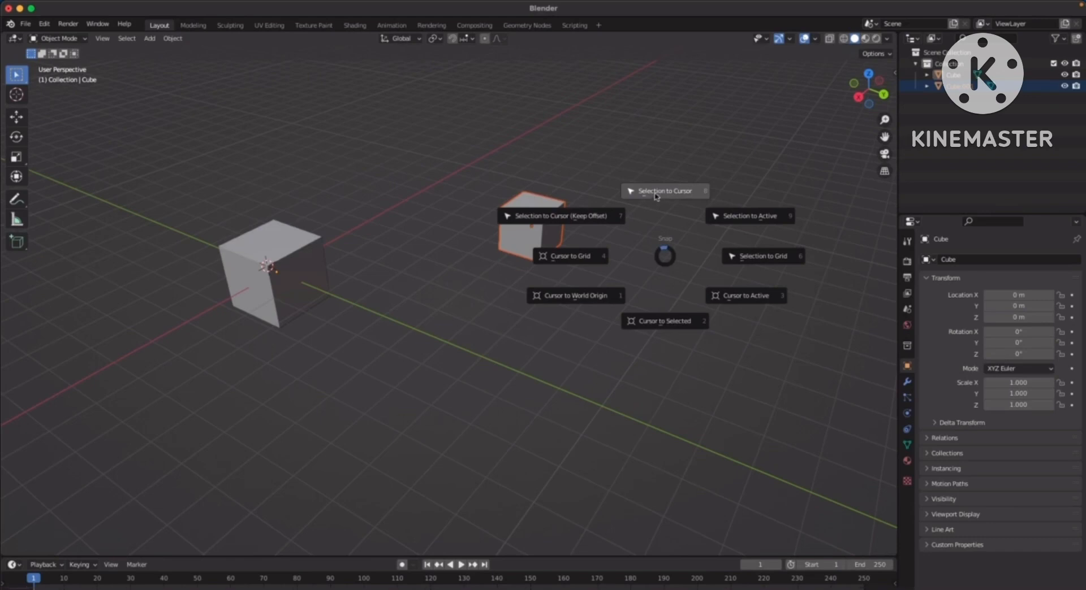
pyautogui.click(676, 195)
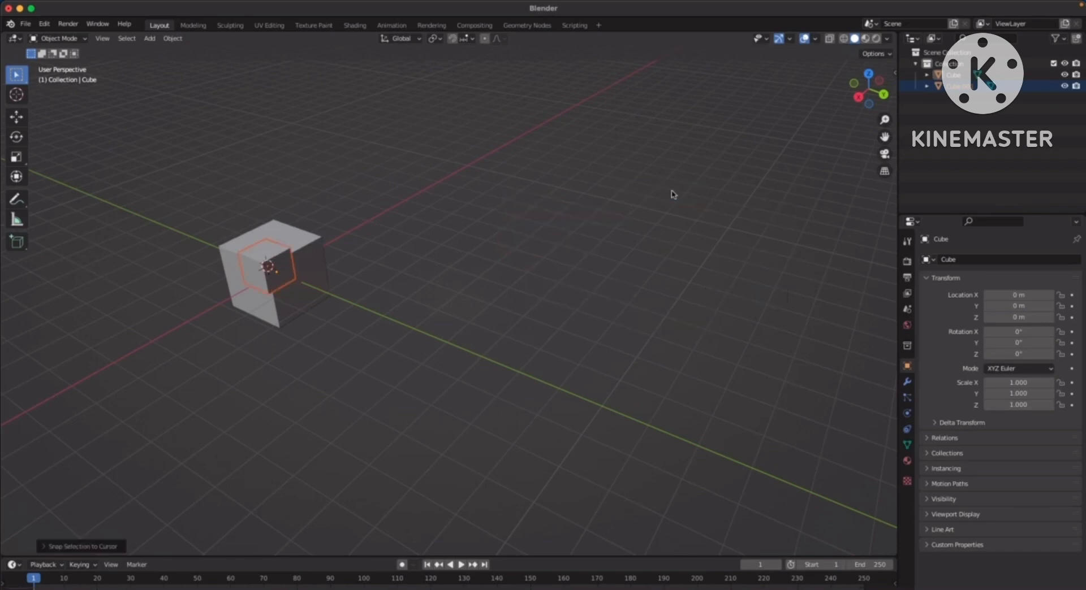
pyautogui.click(477, 234)
pyautogui.moveTo(477, 233); pyautogui.dragTo(472, 263, button='middle')
pyautogui.scroll(5, 473, 263)
pyautogui.scroll(-3, 550, 276)
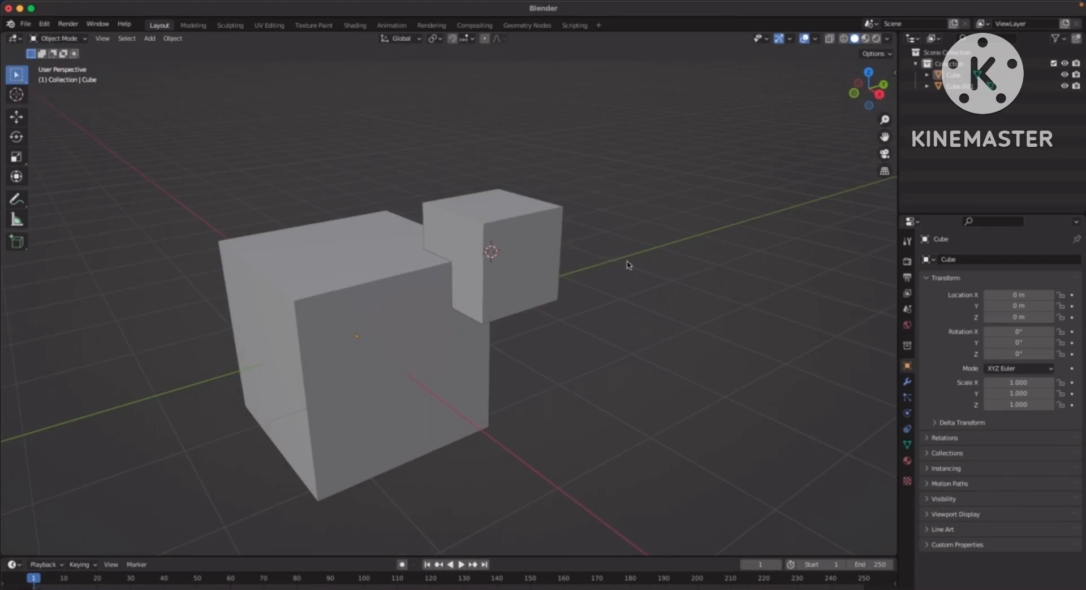
# In Edit Mode, snap the 3D cursor to the large cube's diagonally opposite top corner vertex with Cursor to Selected, and return to Object Mode.
pyautogui.moveTo(627, 267); pyautogui.dragTo(654, 257, button='middle')
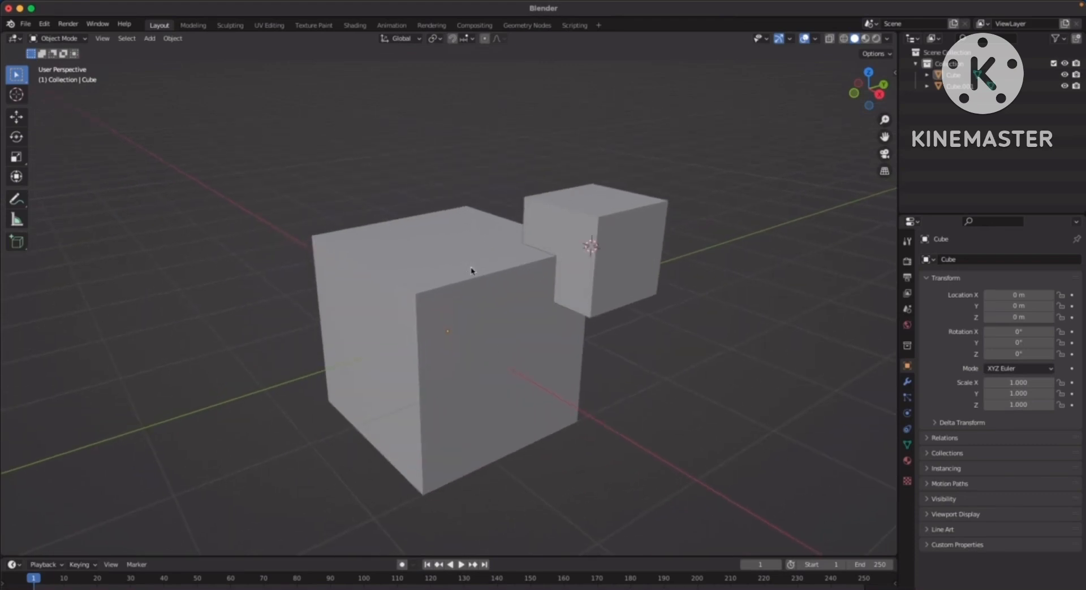
pyautogui.click(447, 271)
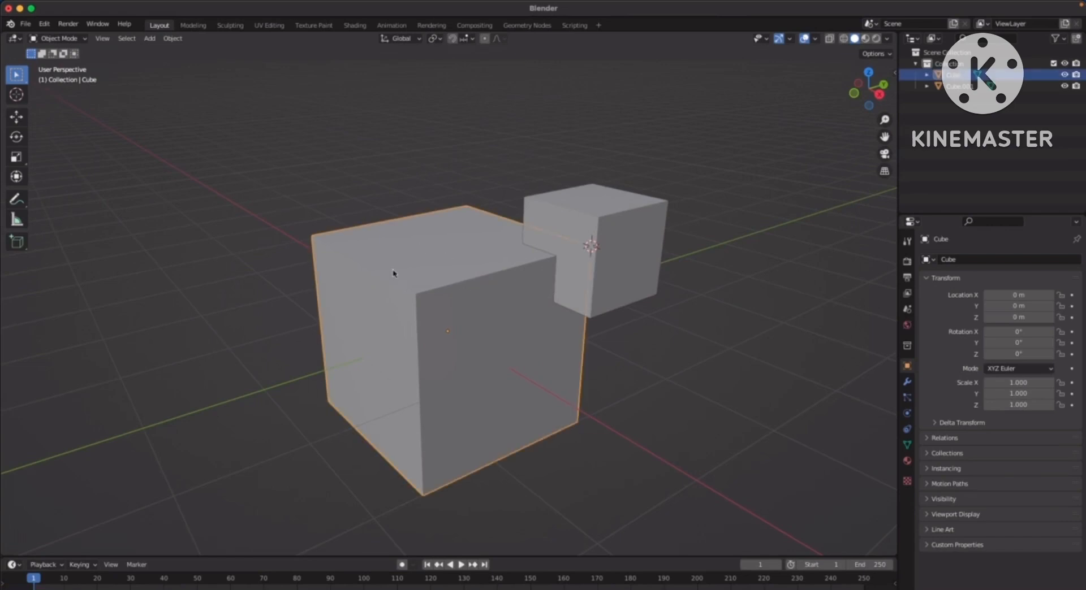
pyautogui.press('Tab')
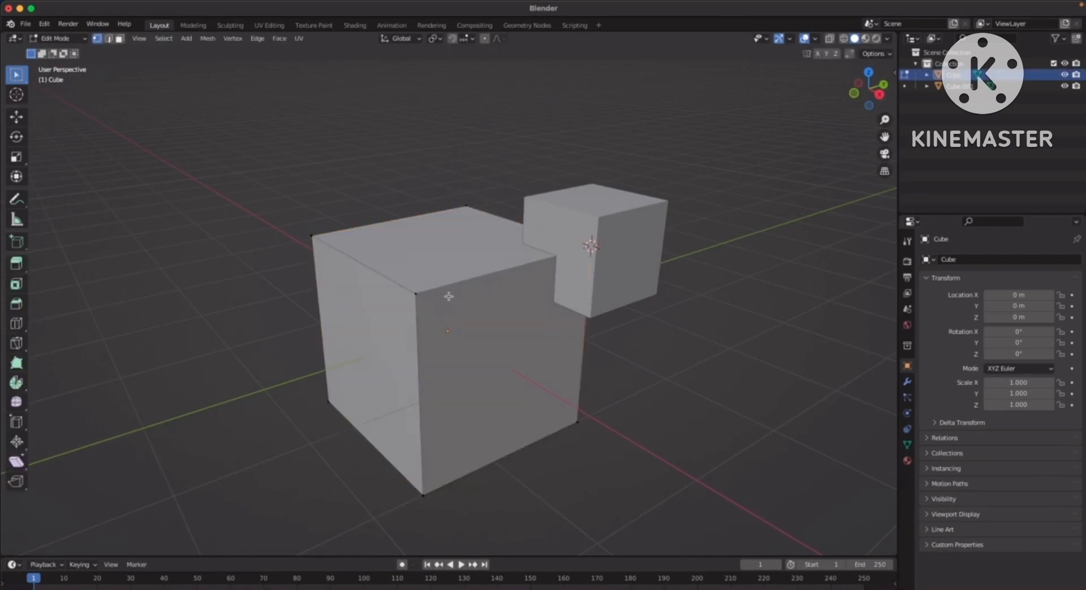
pyautogui.click(317, 226)
pyautogui.hscroll(-5, 310, 255)
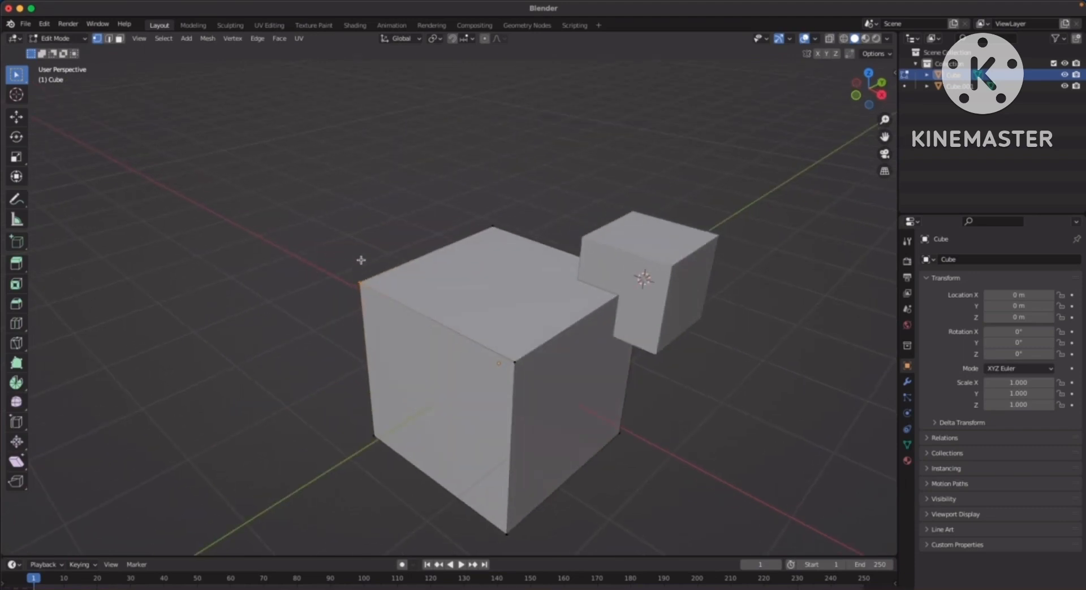
pyautogui.hscroll(2, 339, 257)
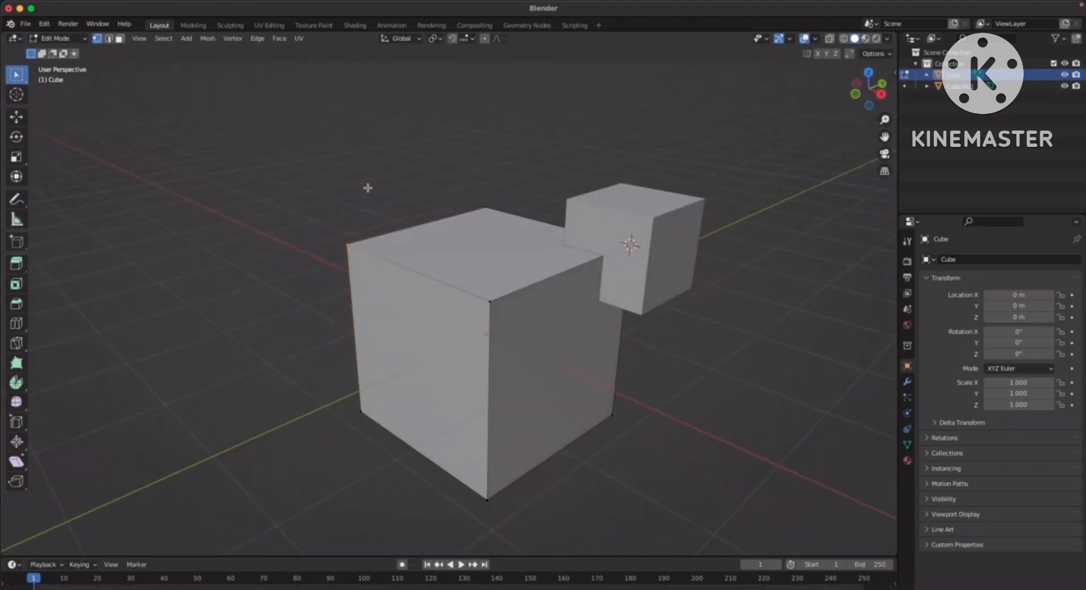
pyautogui.hotkey('shift', 's')
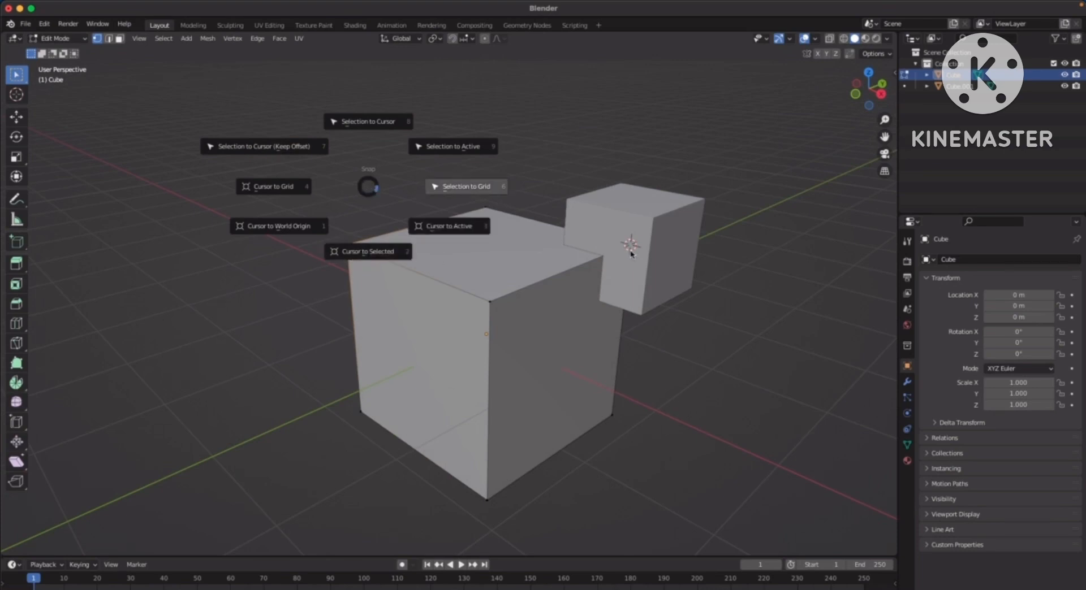
pyautogui.click(377, 254)
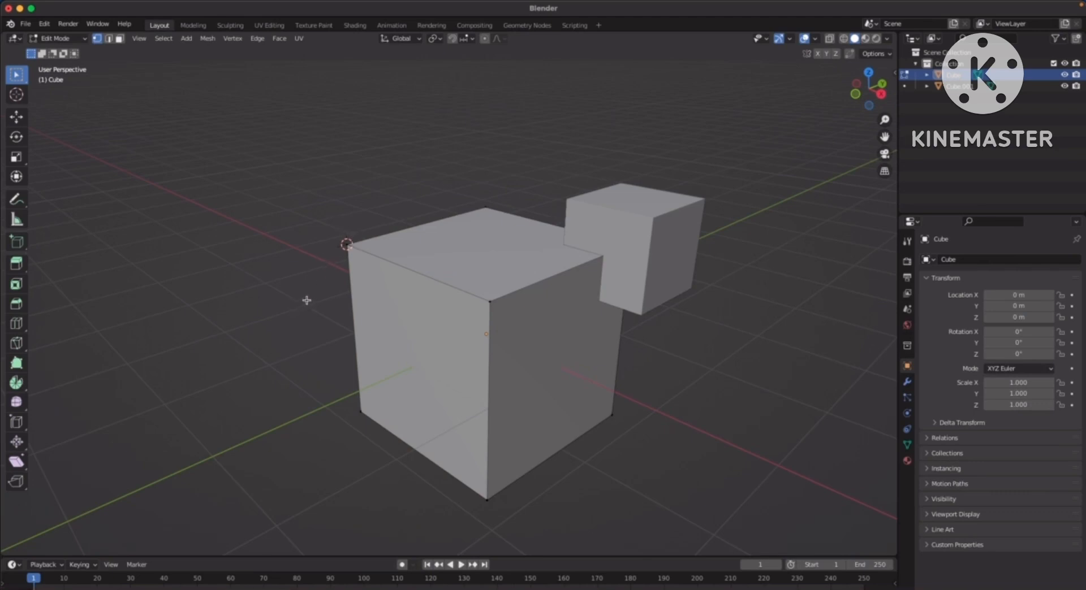
pyautogui.press('Tab')
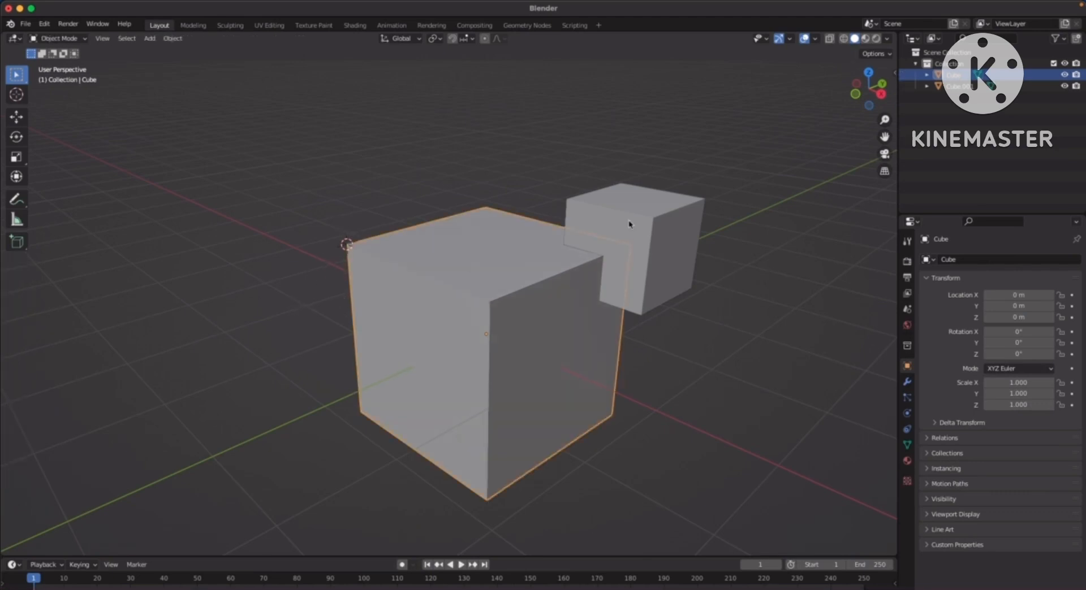
# Relocate the smaller cube to the 3D cursor on the large cube's opposite top corner with Selection to Cursor.
pyautogui.click(661, 206)
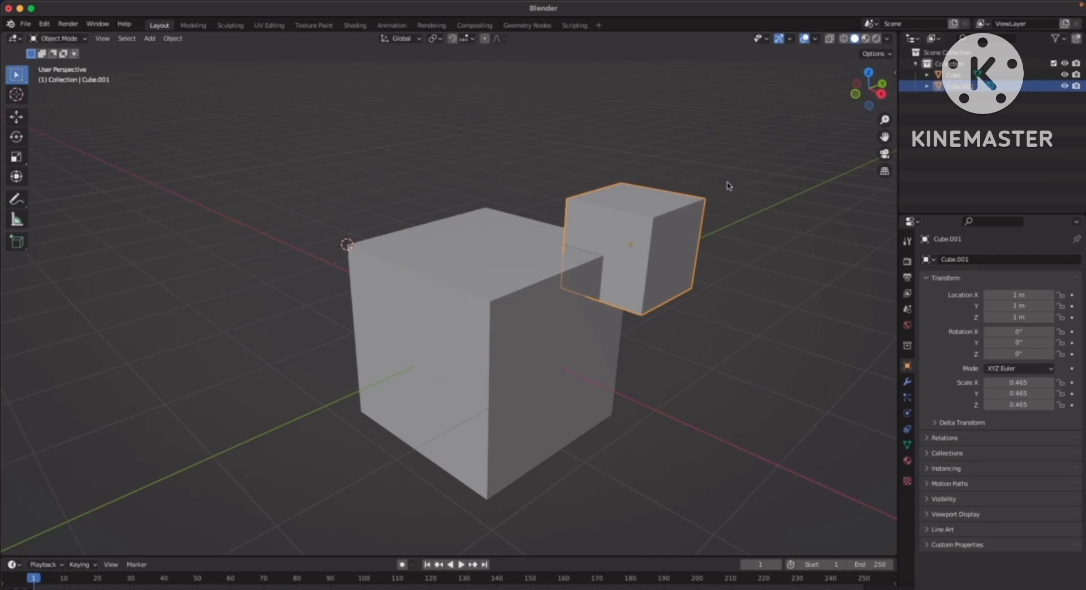
pyautogui.hotkey('shift', 's')
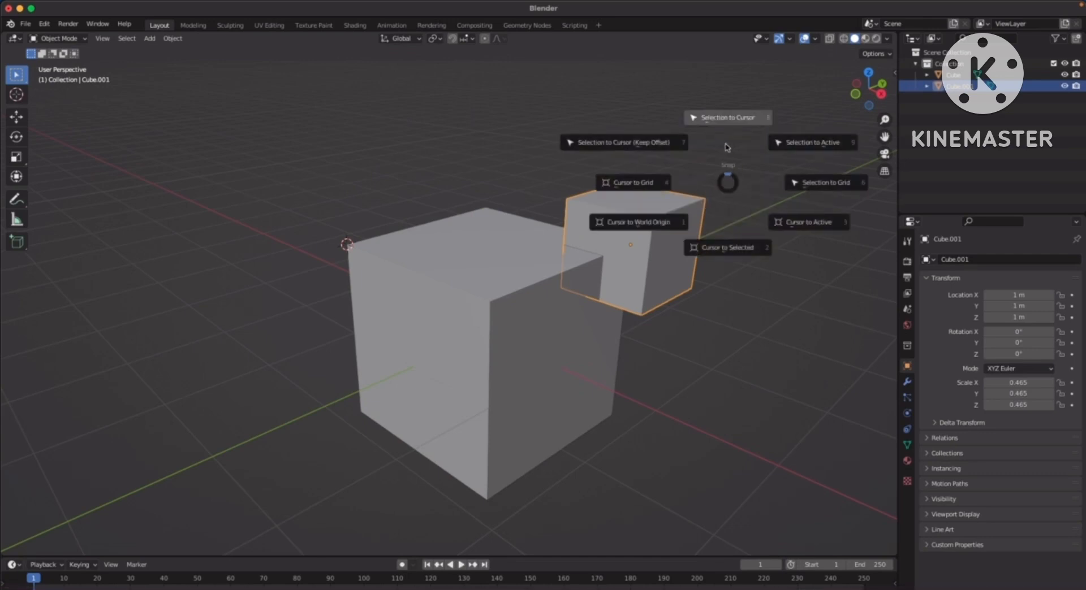
pyautogui.click(741, 118)
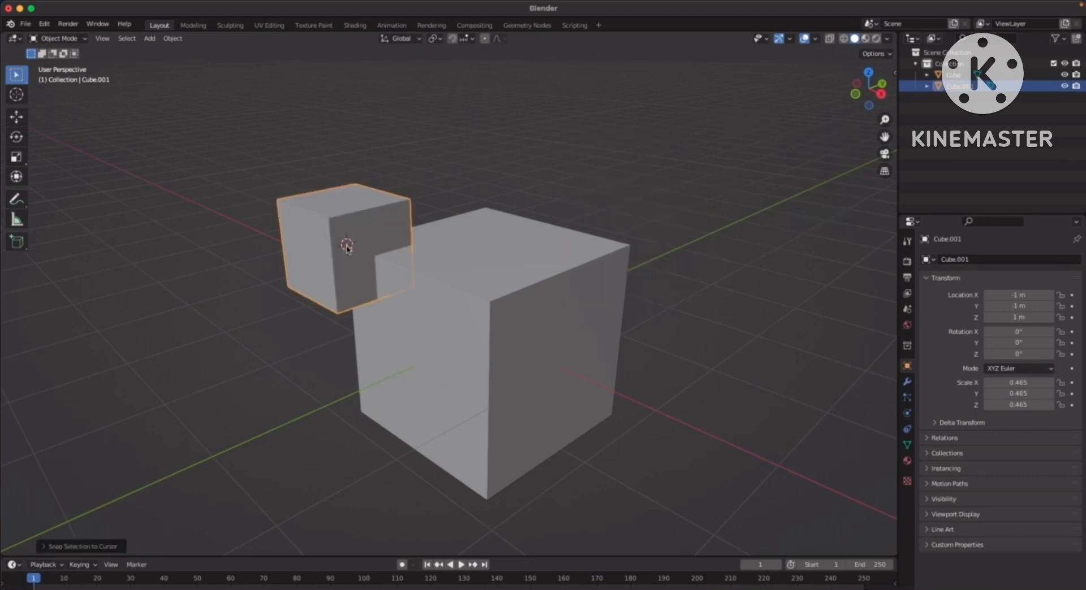
# In Edit Mode, snap the 3D cursor to the large cube's top edge on the positive X side with Cursor to Selected, and return to Object Mode.
pyautogui.moveTo(577, 209); pyautogui.dragTo(654, 235, button='middle')
pyautogui.scroll(-3, 525, 257)
pyautogui.scroll(5, 571, 206)
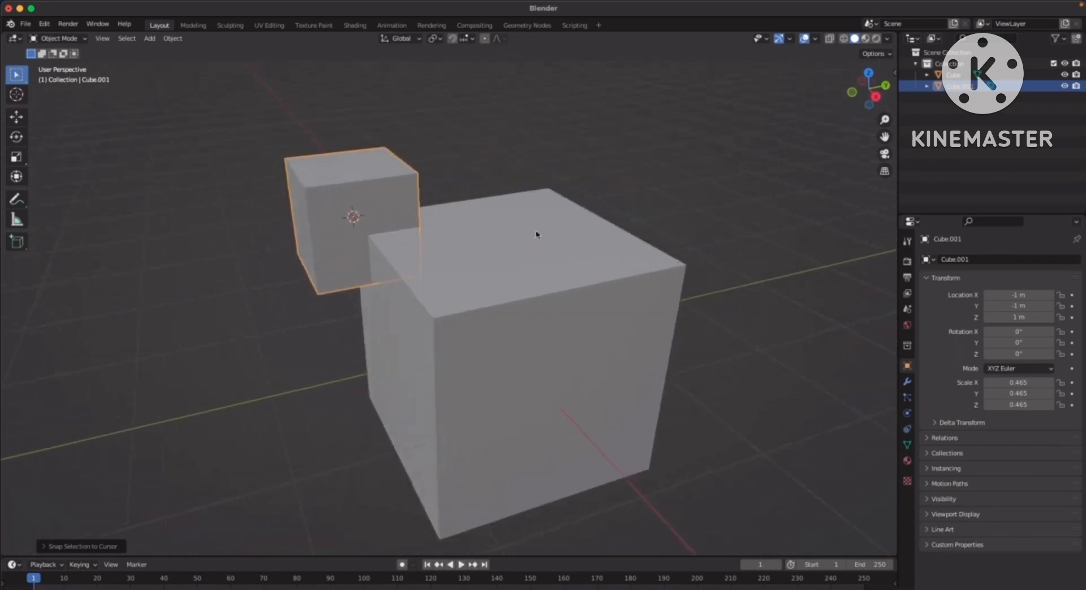
pyautogui.scroll(-2, 537, 234)
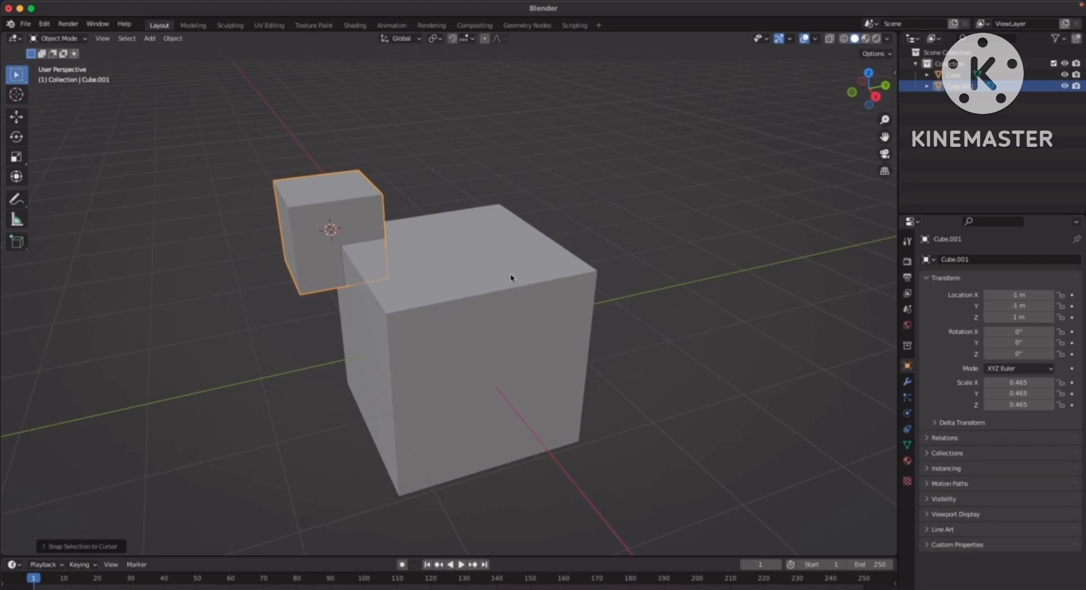
pyautogui.click(536, 273)
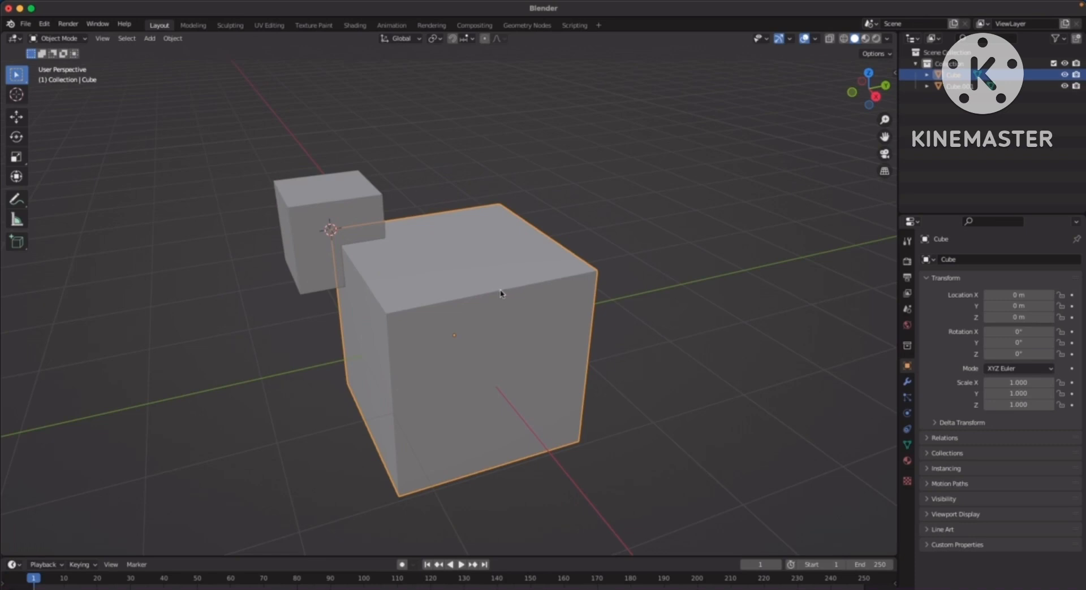
pyautogui.press('Tab')
pyautogui.moveTo(546, 265); pyautogui.dragTo(541, 255, button='middle')
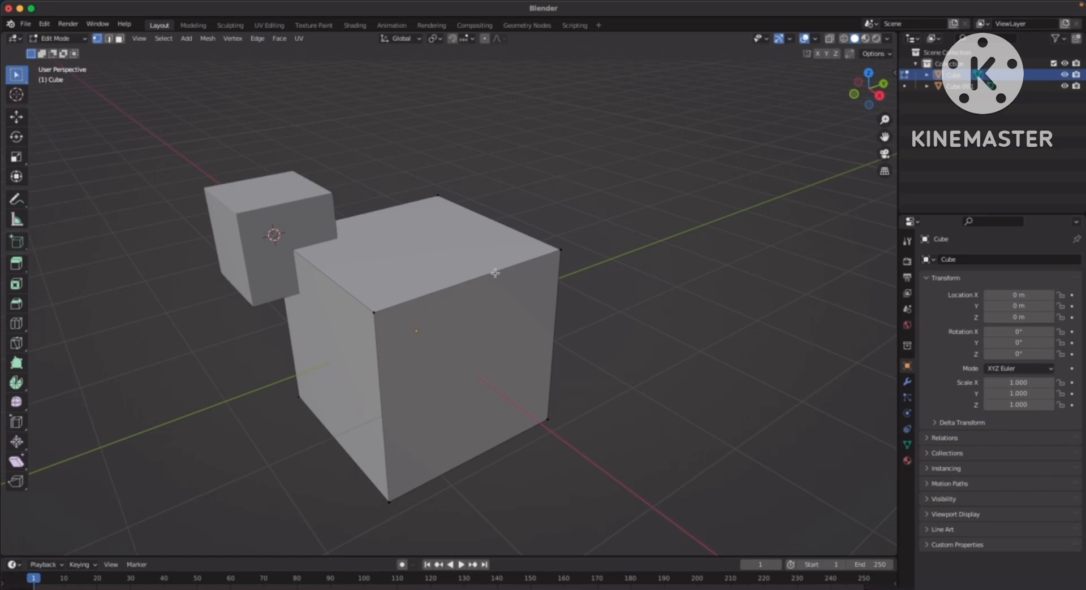
pyautogui.press('2')
pyautogui.click(462, 284)
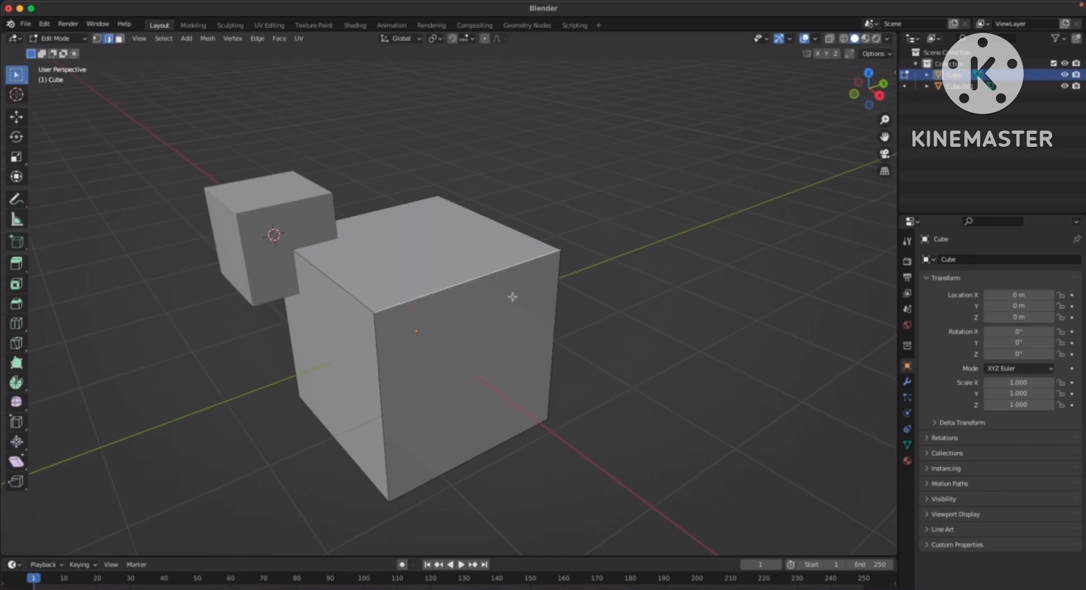
pyautogui.hotkey('shift', 's')
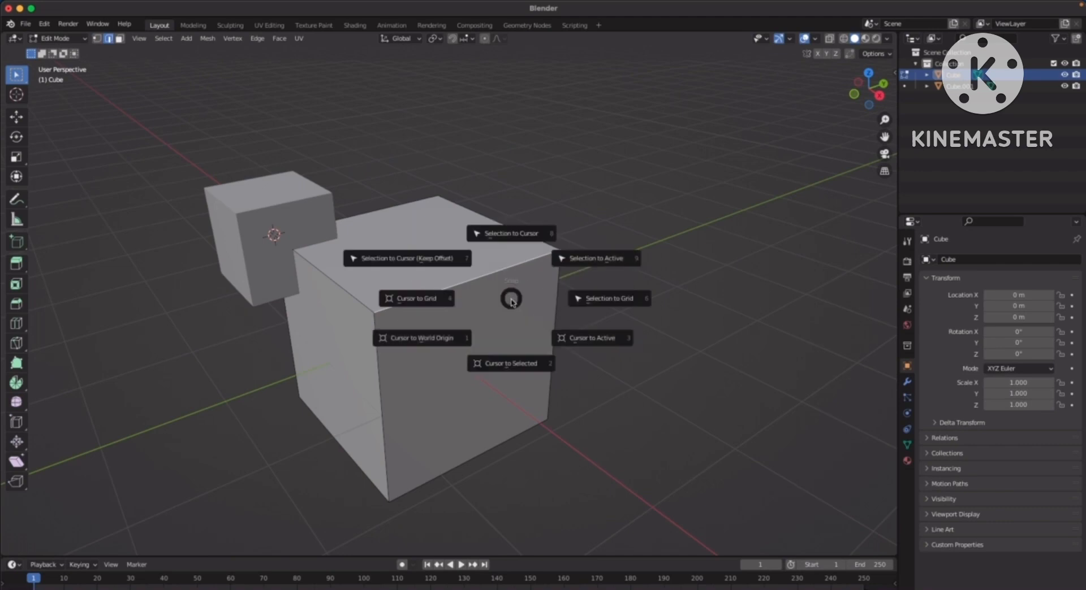
pyautogui.click(519, 365)
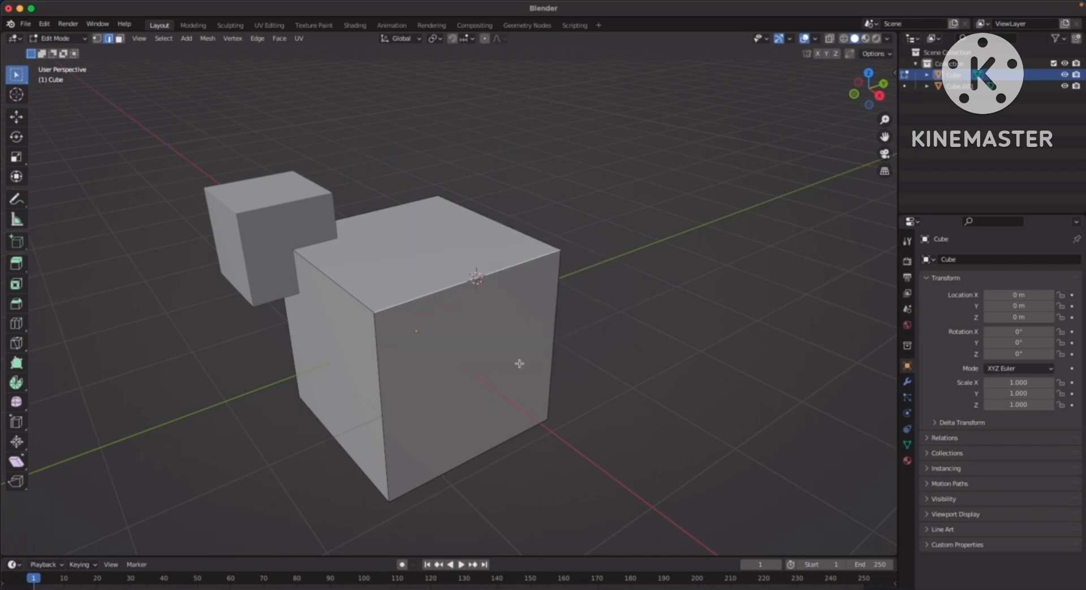
pyautogui.moveTo(479, 290); pyautogui.dragTo(453, 315, button='middle')
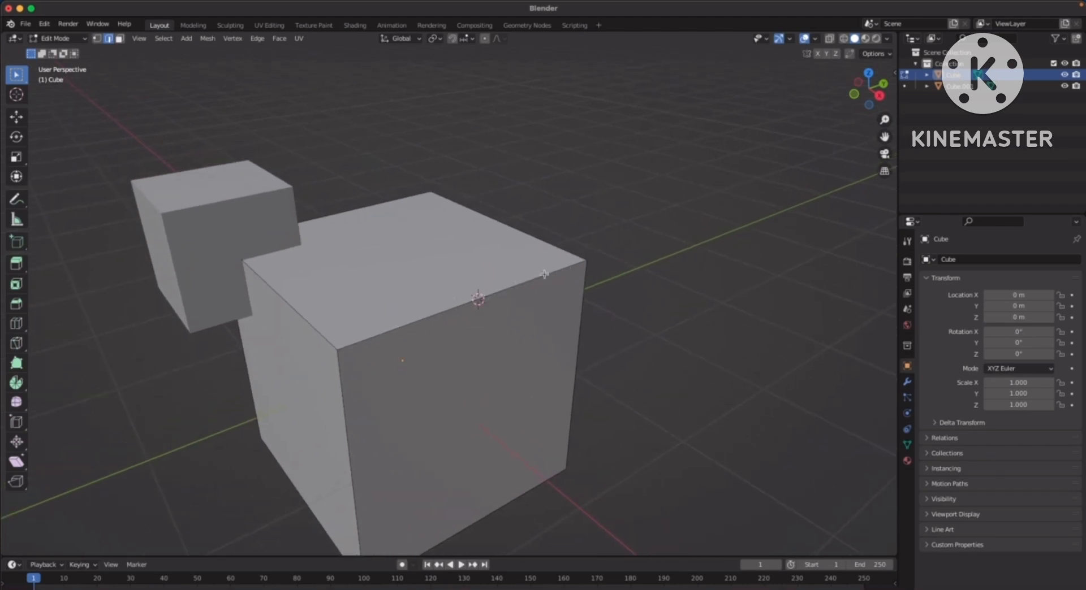
pyautogui.scroll(-2, 632, 273)
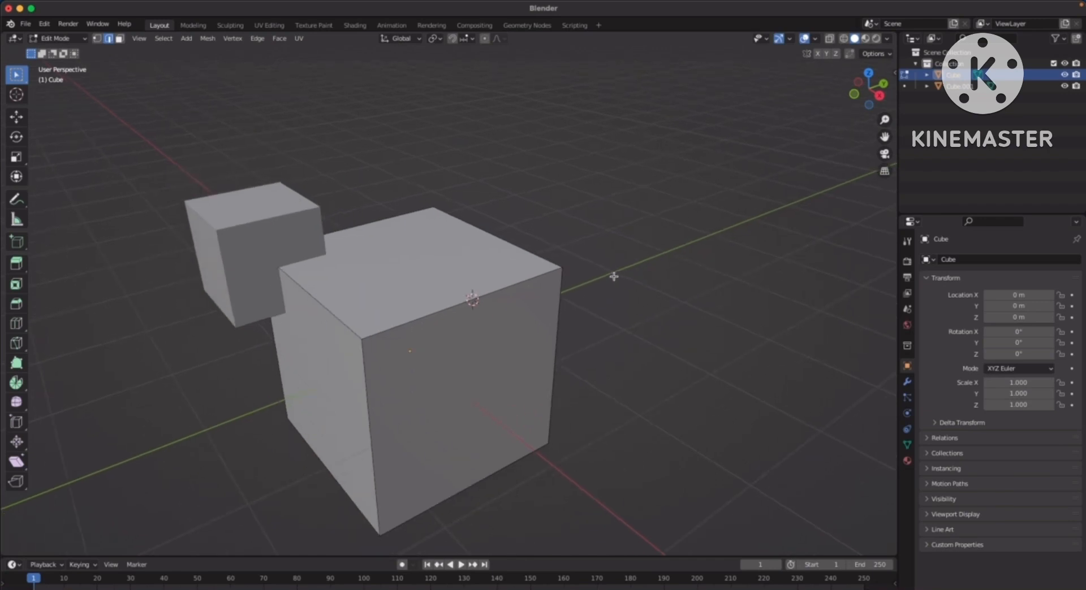
pyautogui.press('Tab')
# Snap the smaller cube onto the 3D cursor at the middle of the large cube's top edge with Selection to Cursor, and deselect it.
pyautogui.keyDown('shift'); pyautogui.moveTo(621, 277); pyautogui.dragTo(659, 219, button='middle'); pyautogui.keyUp('shift')
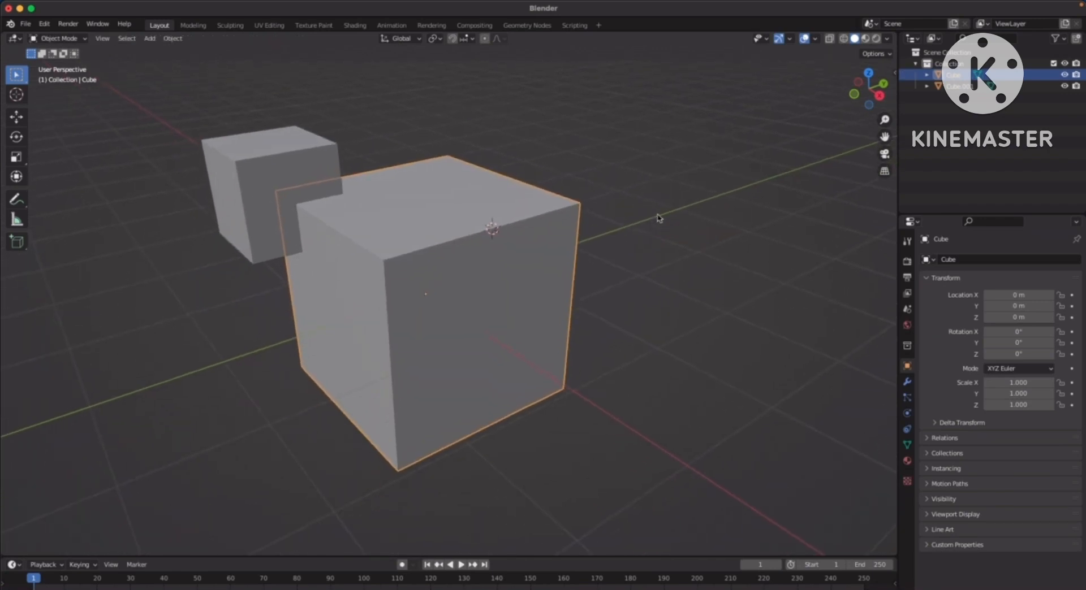
pyautogui.click(267, 154)
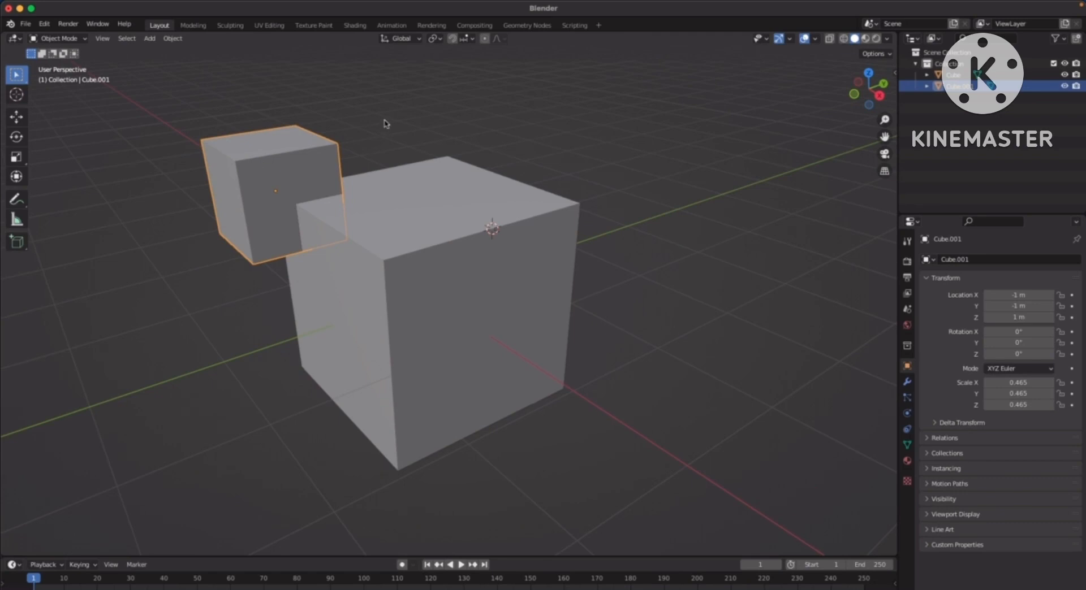
pyautogui.hotkey('shift', 's')
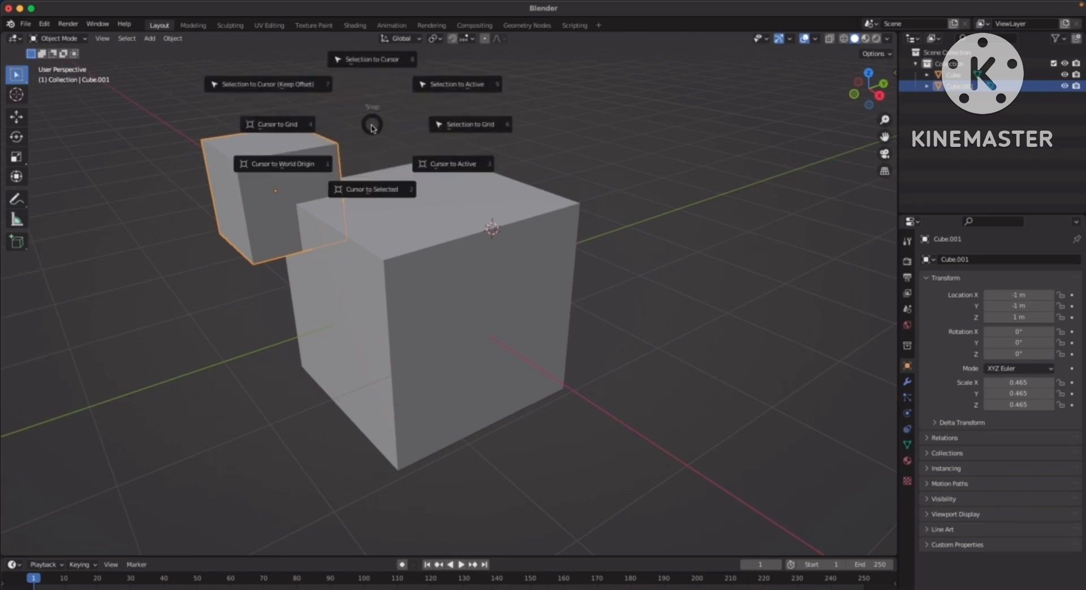
pyautogui.click(374, 63)
pyautogui.click(640, 124)
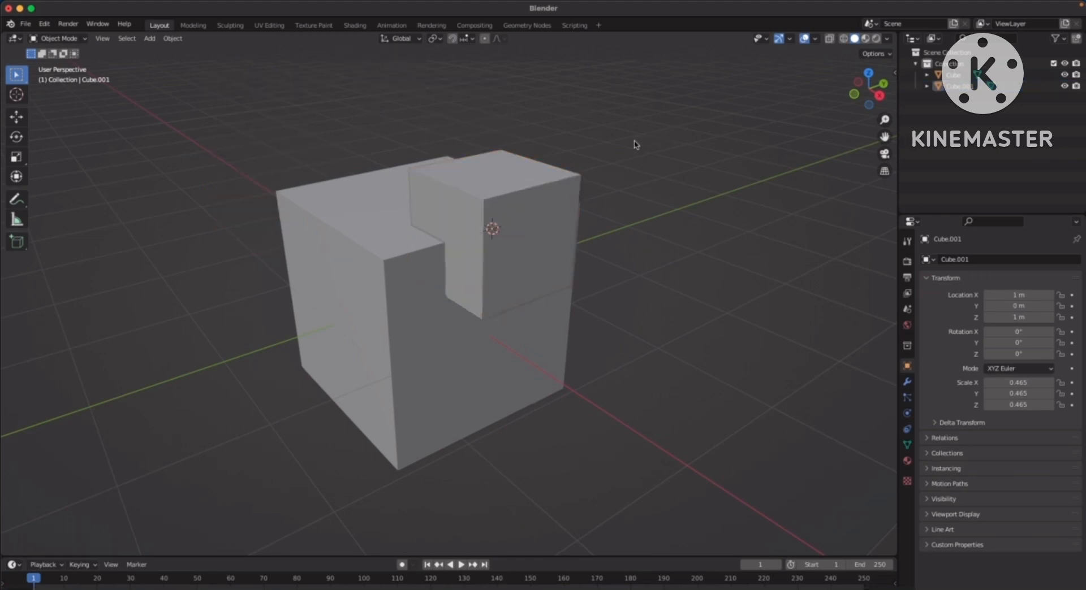
# In Edit Mode, snap the 3D cursor to the large cube's negative Y side face with Cursor to Selected, and return to Object Mode.
pyautogui.moveTo(635, 145); pyautogui.dragTo(631, 191, button='middle')
pyautogui.moveTo(453, 237); pyautogui.dragTo(491, 230, button='middle')
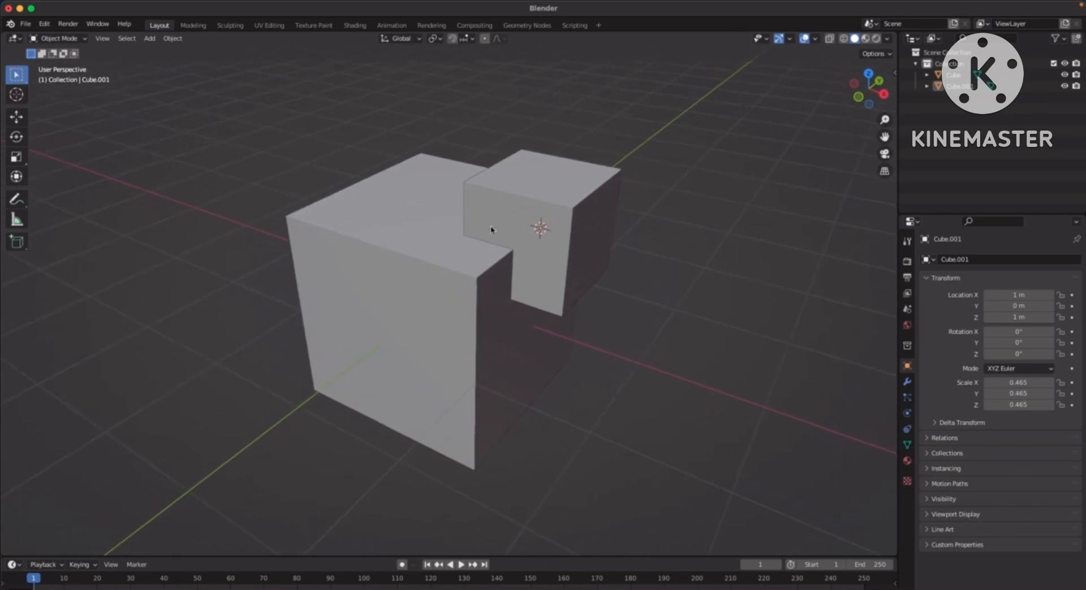
pyautogui.click(402, 229)
pyautogui.scroll(-2, 377, 251)
pyautogui.press('Tab')
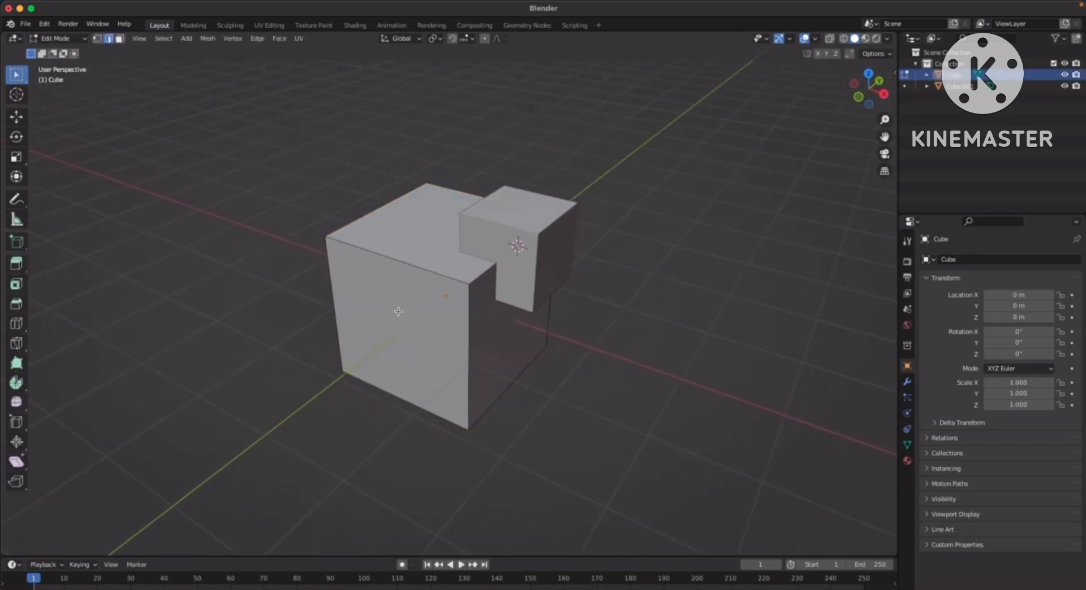
pyautogui.press('3')
pyautogui.click(389, 315)
pyautogui.moveTo(389, 315); pyautogui.dragTo(385, 283, button='middle')
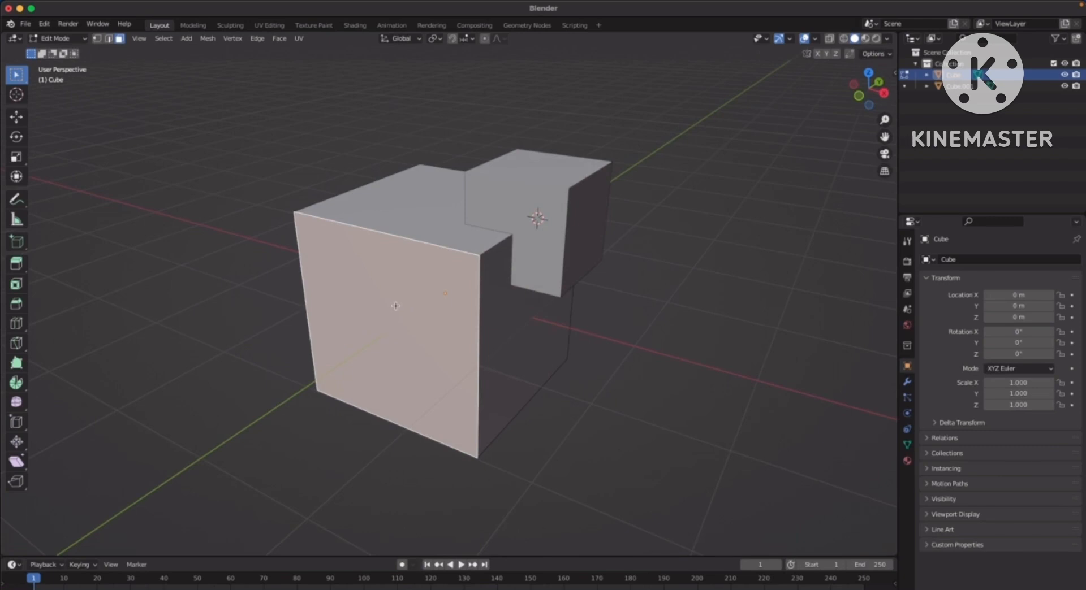
pyautogui.hotkey('shift', 's')
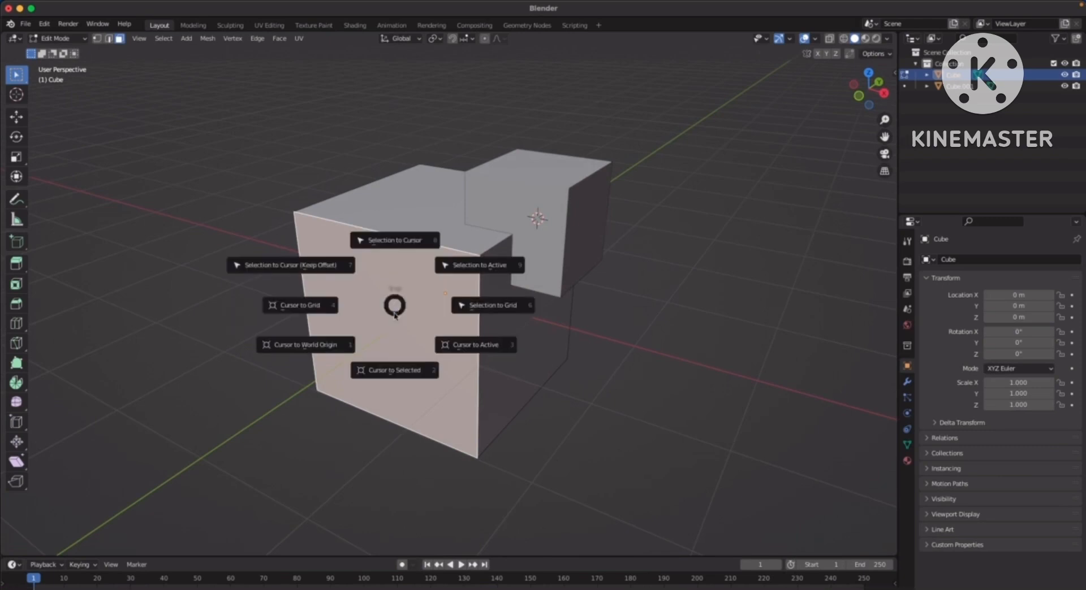
pyautogui.click(394, 371)
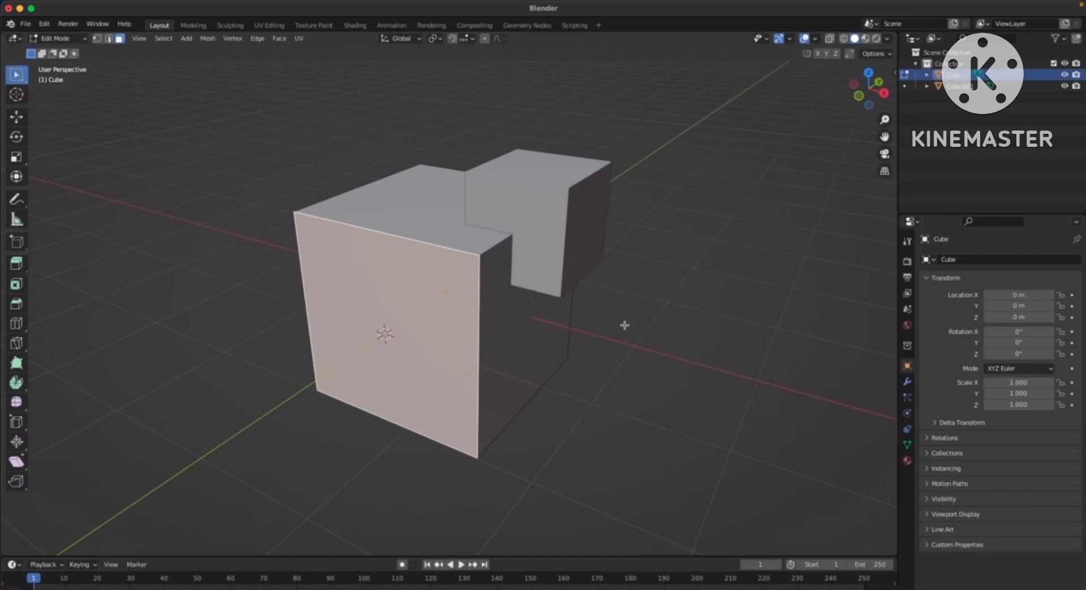
pyautogui.press('Tab')
# Place the smaller cube on the 3D cursor at the large cube's side face centre with Selection to Cursor, and deselect it.
pyautogui.moveTo(345, 343); pyautogui.dragTo(273, 335, button='middle')
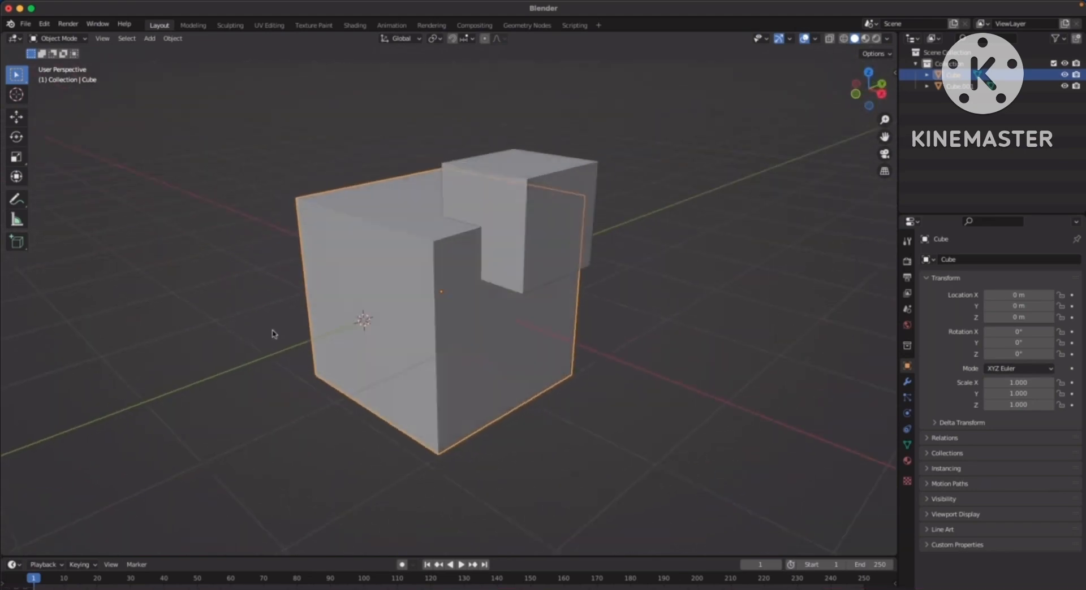
pyautogui.click(587, 179)
pyautogui.moveTo(584, 188); pyautogui.dragTo(650, 207, button='middle')
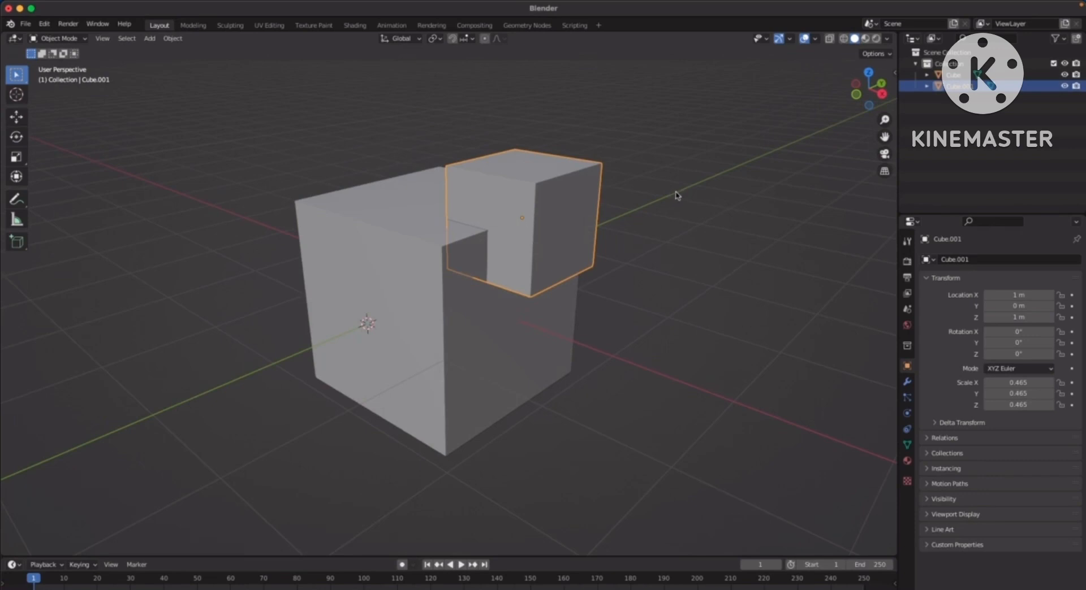
pyautogui.hotkey('shift', 's')
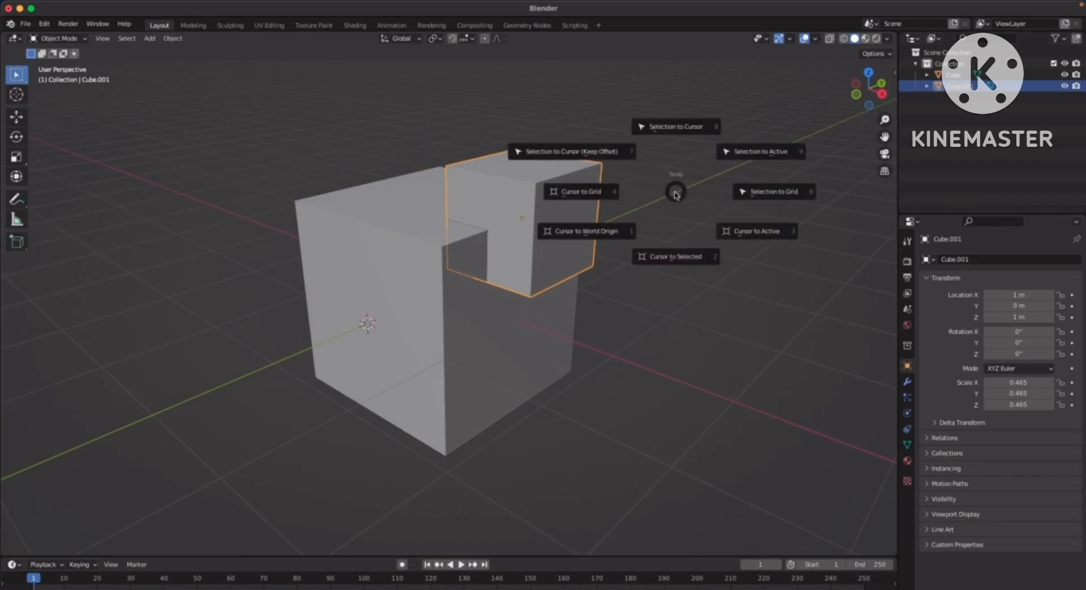
pyautogui.click(680, 128)
pyautogui.click(644, 220)
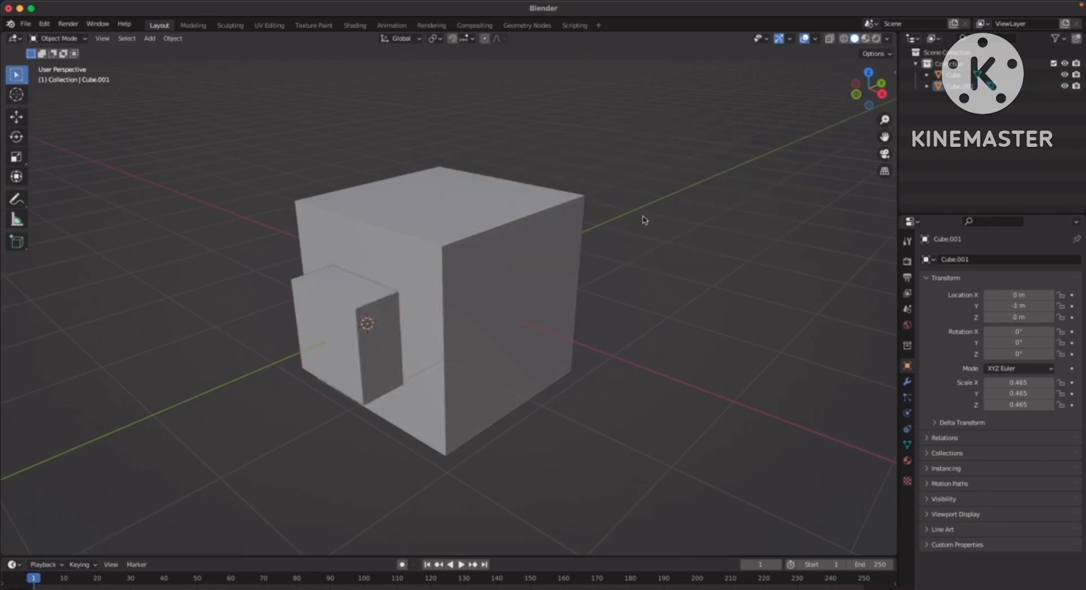
# Delete the smaller cube from the large cube's side face.
pyautogui.click(360, 303)
pyautogui.moveTo(484, 272); pyautogui.dragTo(645, 184, button='middle')
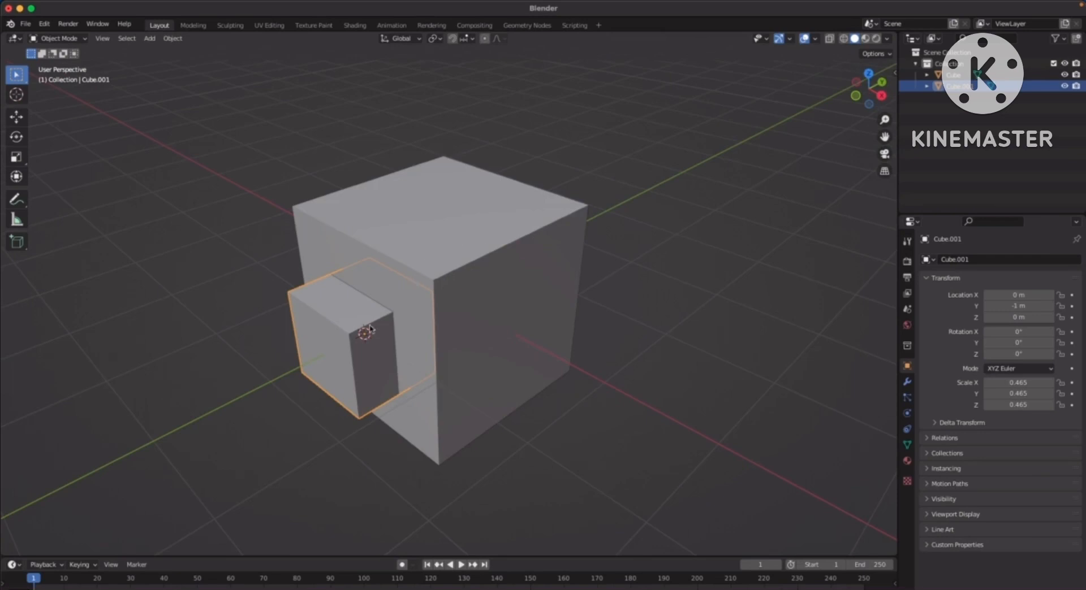
pyautogui.press('x')
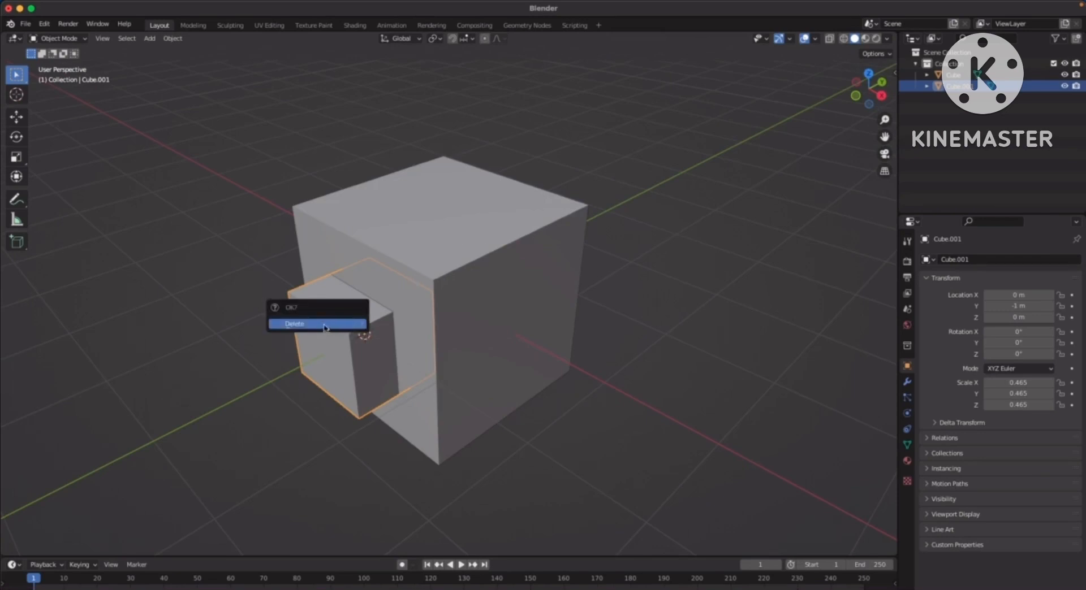
pyautogui.click(324, 324)
# Reset the 3D cursor to the world origin with Cursor to World Origin.
pyautogui.moveTo(424, 259); pyautogui.dragTo(589, 262, button='middle')
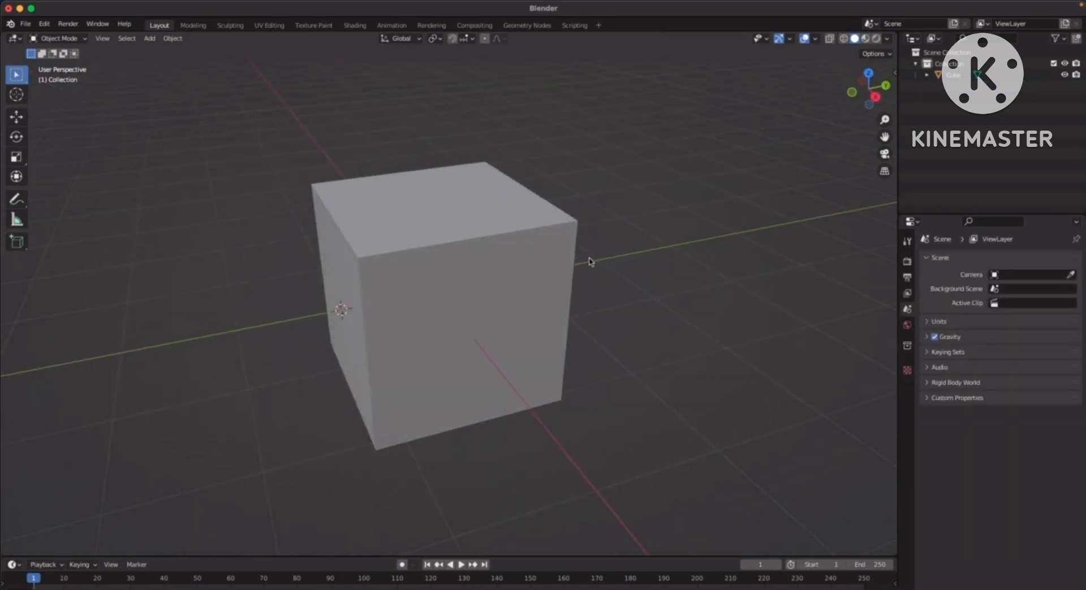
pyautogui.scroll(-1, 674, 271)
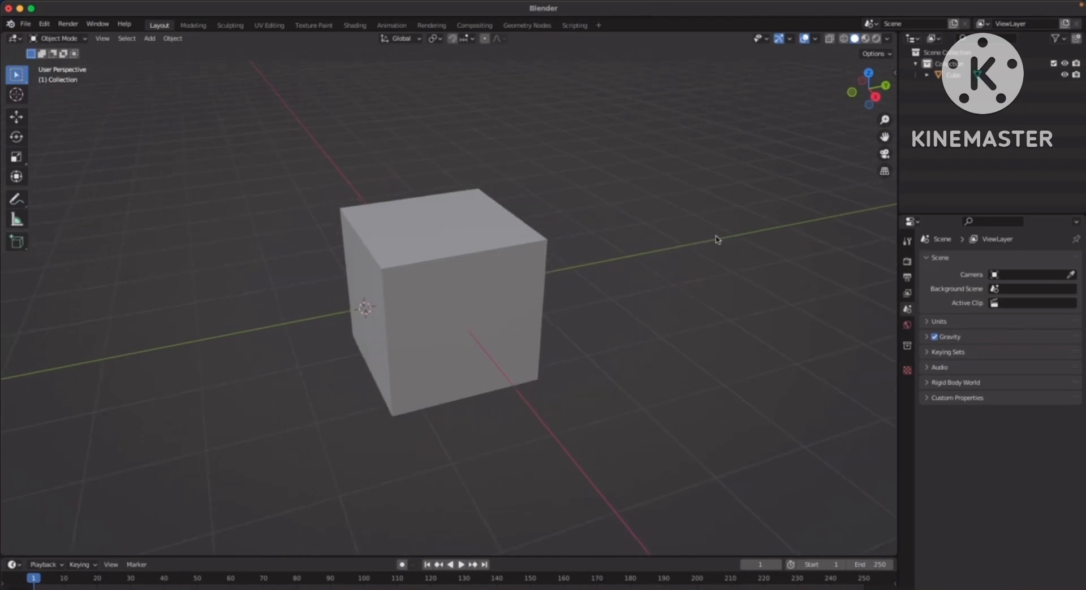
pyautogui.hotkey('shift', 's')
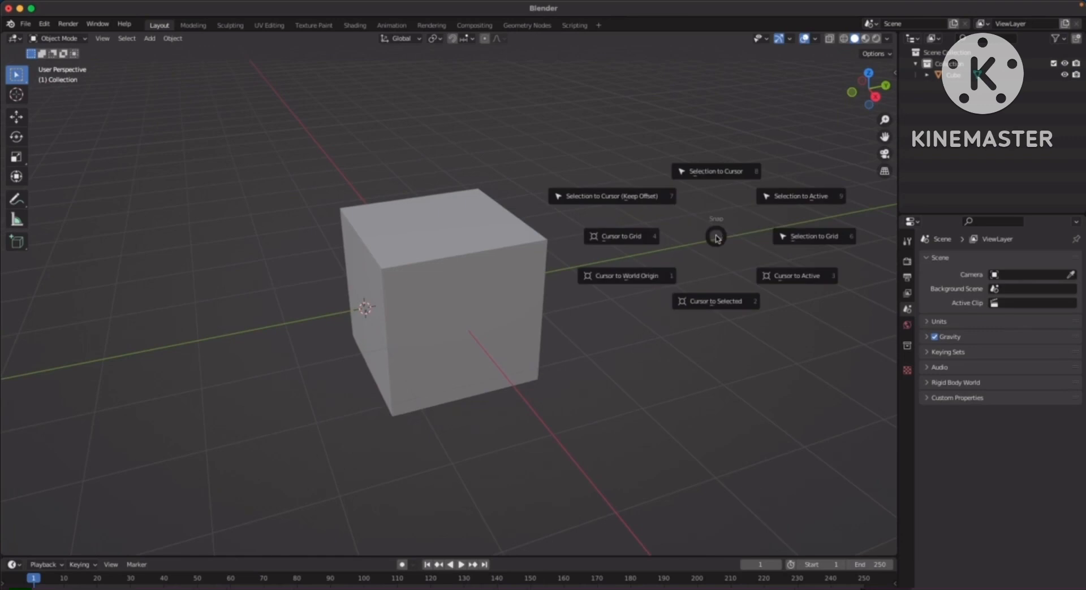
pyautogui.click(631, 290)
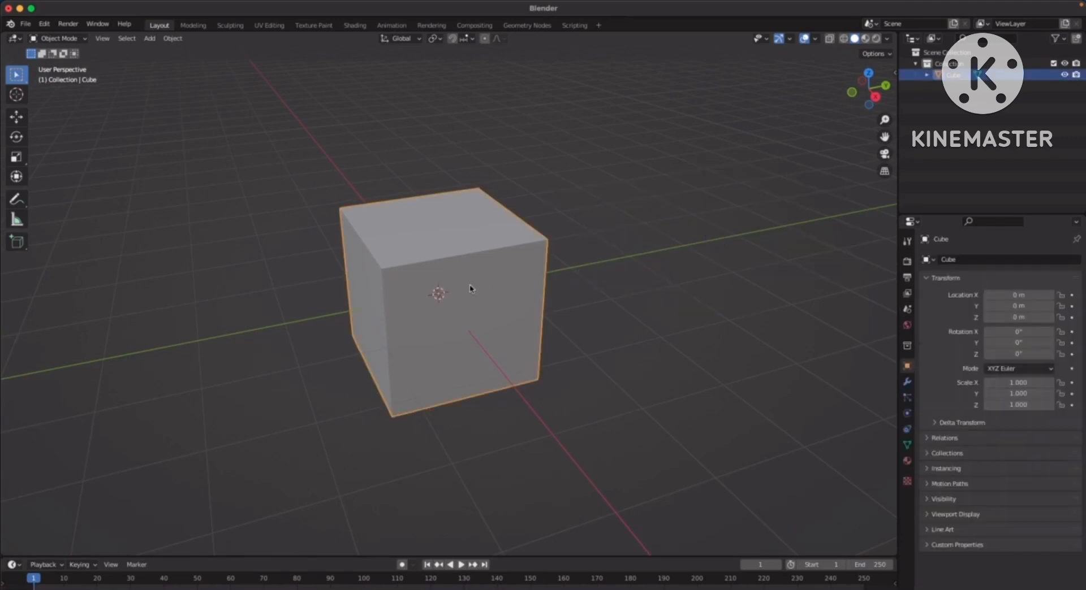
# Select the remaining cube and examine the 3D cursor's position relative to the cube's centre.
pyautogui.scroll(3, 534, 252)
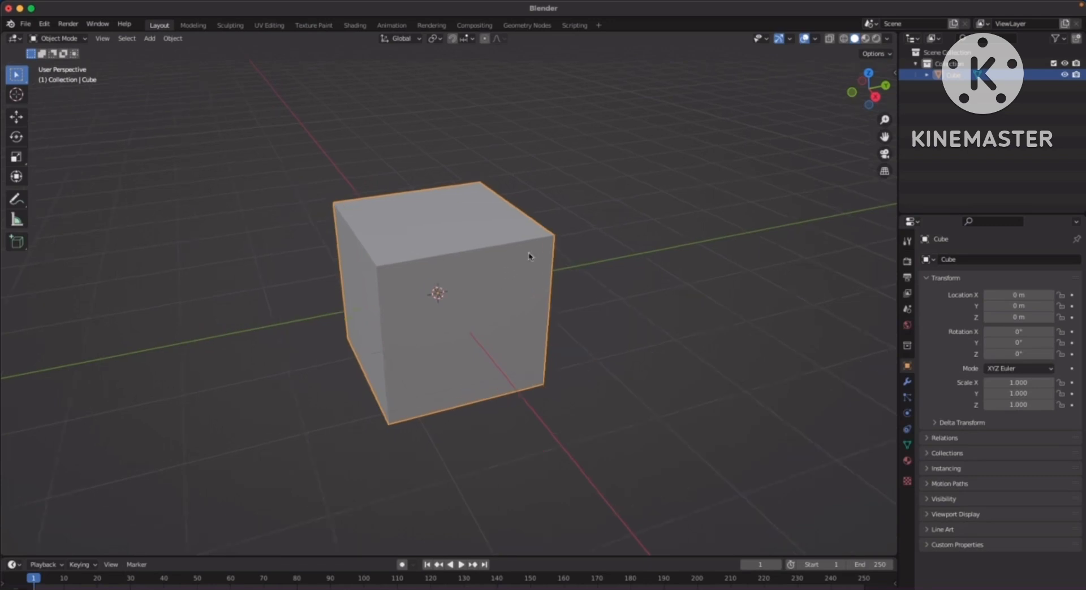
pyautogui.click(663, 243)
pyautogui.press('a')
pyautogui.moveTo(632, 247); pyautogui.dragTo(613, 240, button='middle')
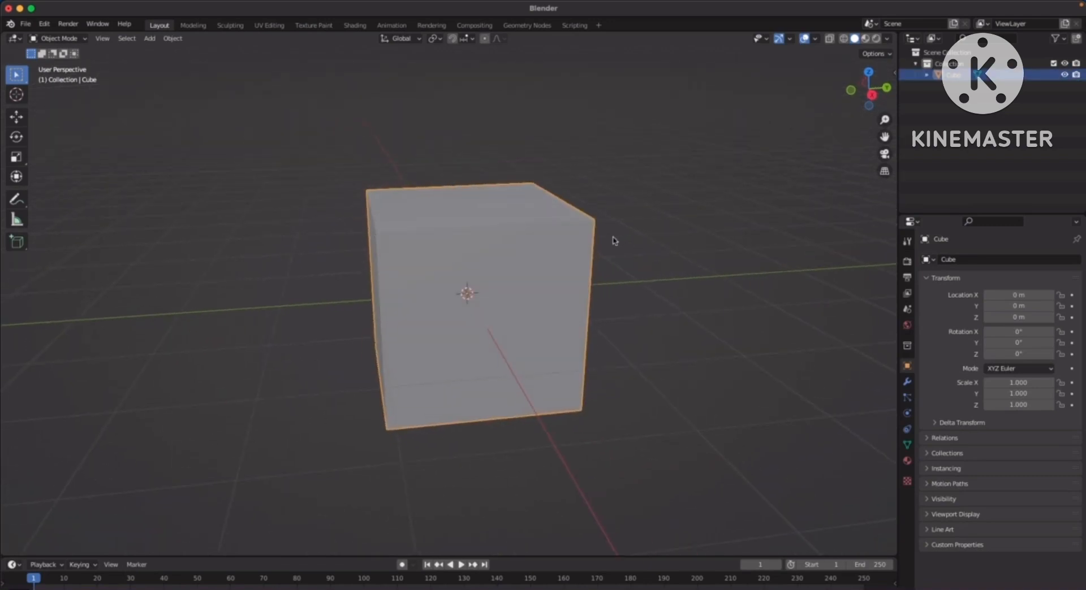
pyautogui.scroll(3, 587, 271)
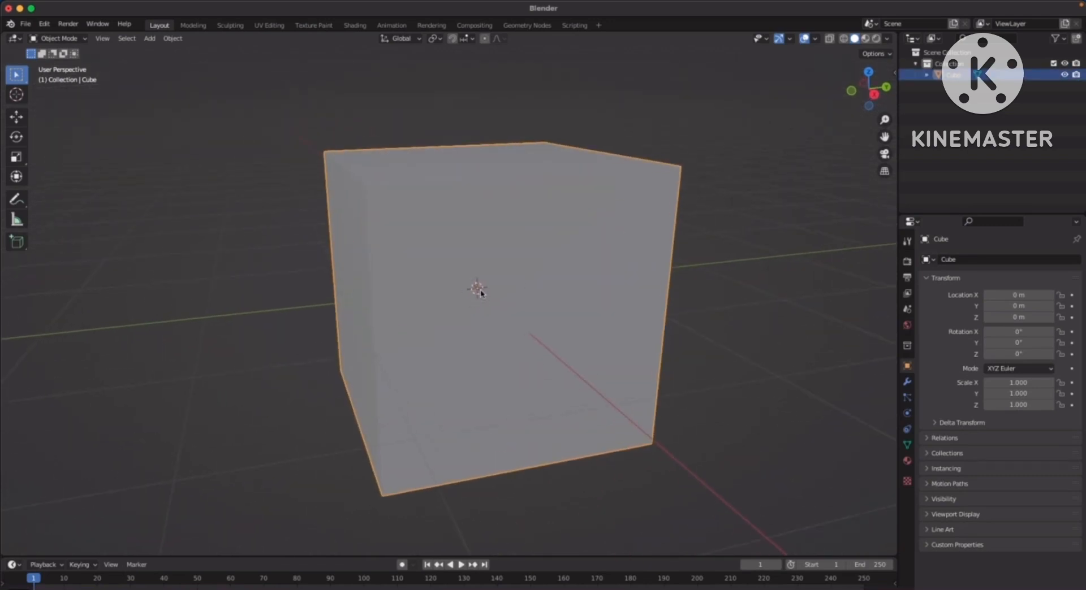
pyautogui.moveTo(561, 297); pyautogui.dragTo(532, 289, button='middle')
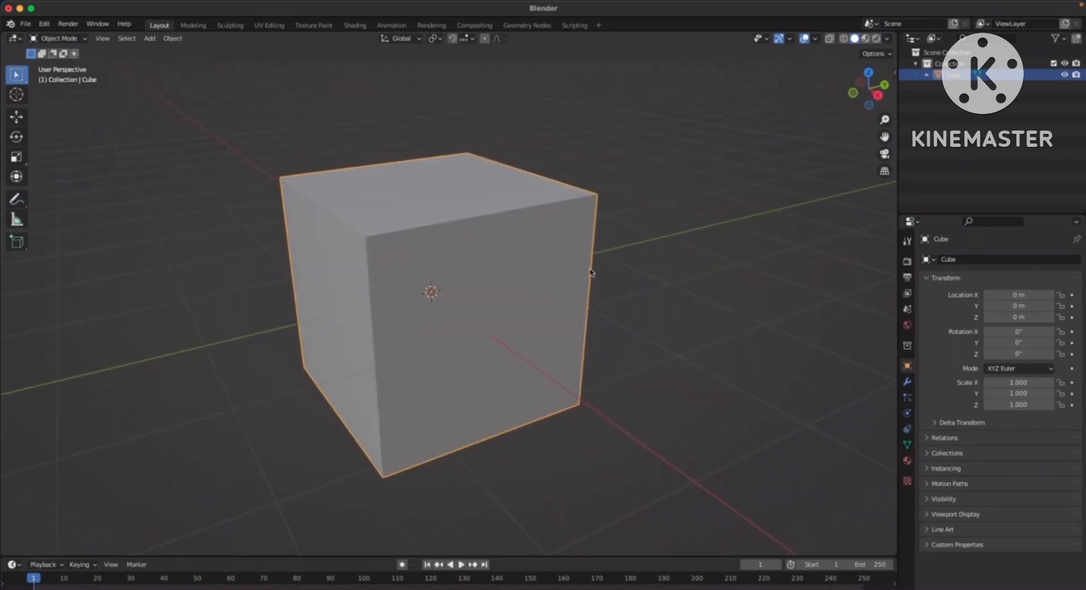
# Try rotating and scaling the cube about its centre, cancelling both transforms.
pyautogui.click(650, 236)
pyautogui.click(553, 235)
pyautogui.press('r')
pyautogui.press('Escape')
pyautogui.press('s')
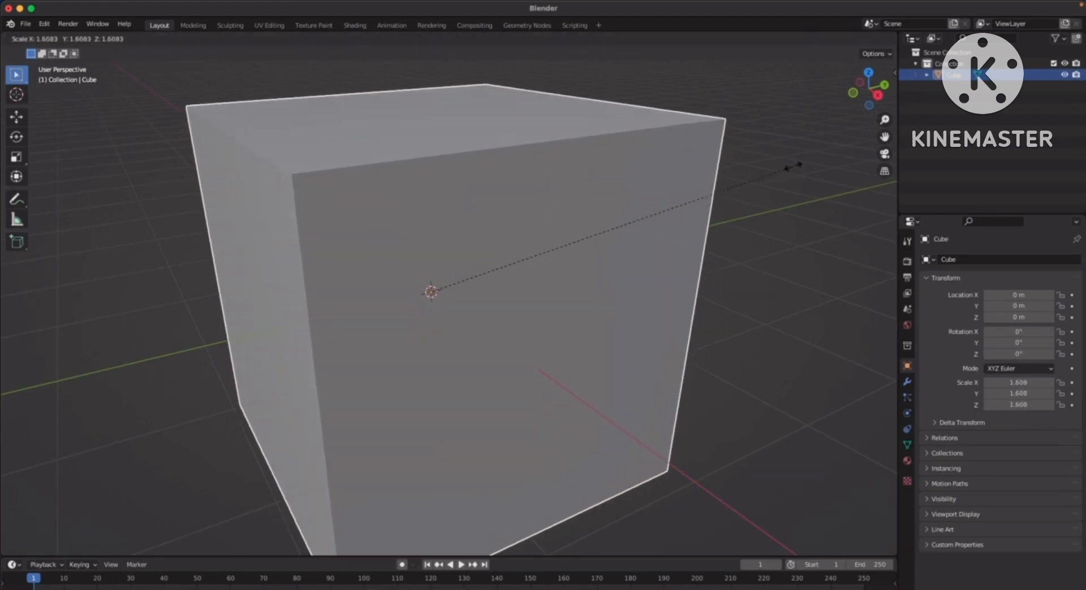
pyautogui.press('Escape')
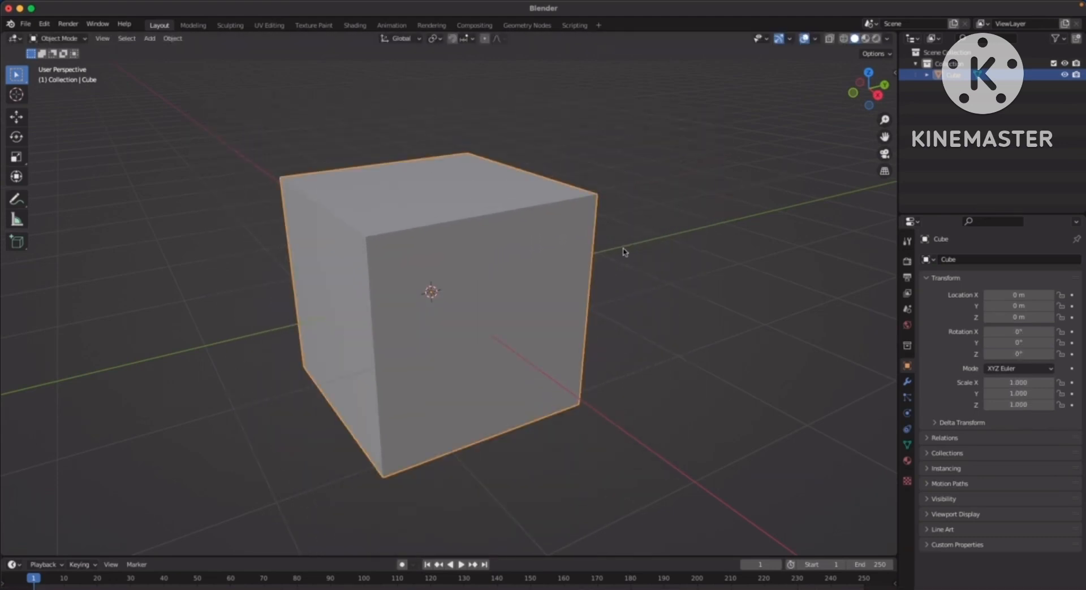
pyautogui.scroll(-3, 596, 277)
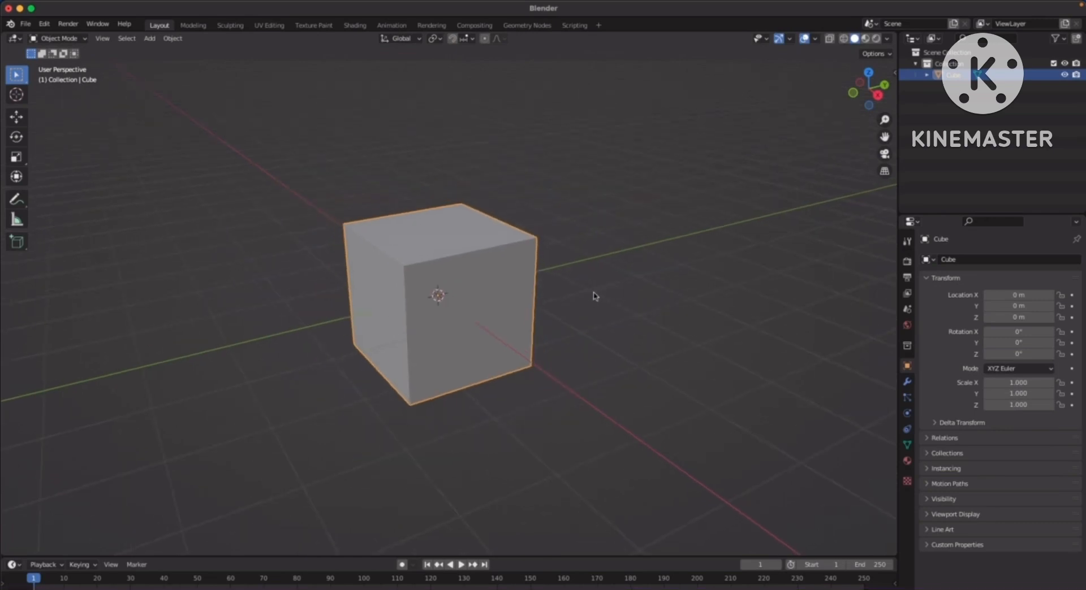
# Try rotating the cube about its centre in a nearly frontal view and cancel the rotation.
pyautogui.moveTo(593, 298); pyautogui.dragTo(663, 213, button='middle')
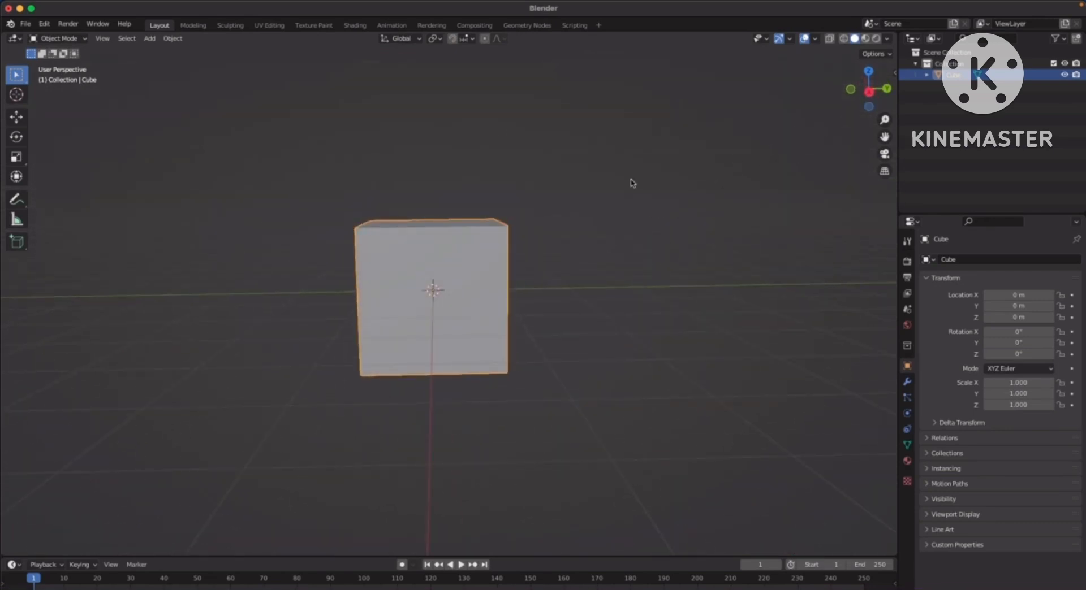
pyautogui.press('r')
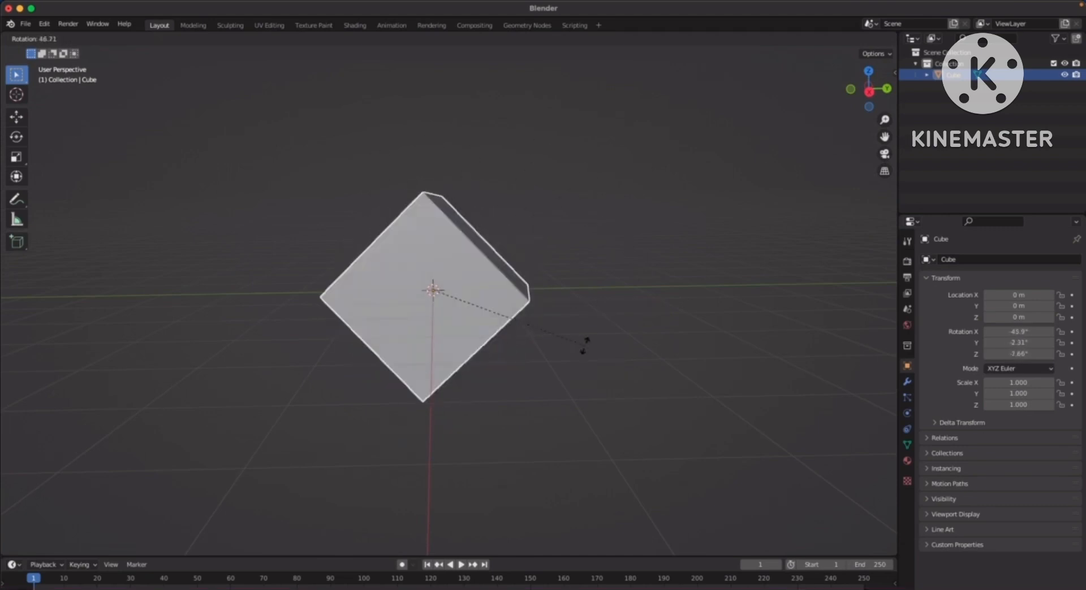
pyautogui.press('Escape')
# In Edit Mode, select the cube's bottom face and snap the 3D cursor to it with Cursor to Selected.
pyautogui.moveTo(500, 262); pyautogui.dragTo(526, 277, button='middle')
pyautogui.scroll(4, 634, 324)
pyautogui.moveTo(651, 307); pyautogui.dragTo(563, 267, button='middle')
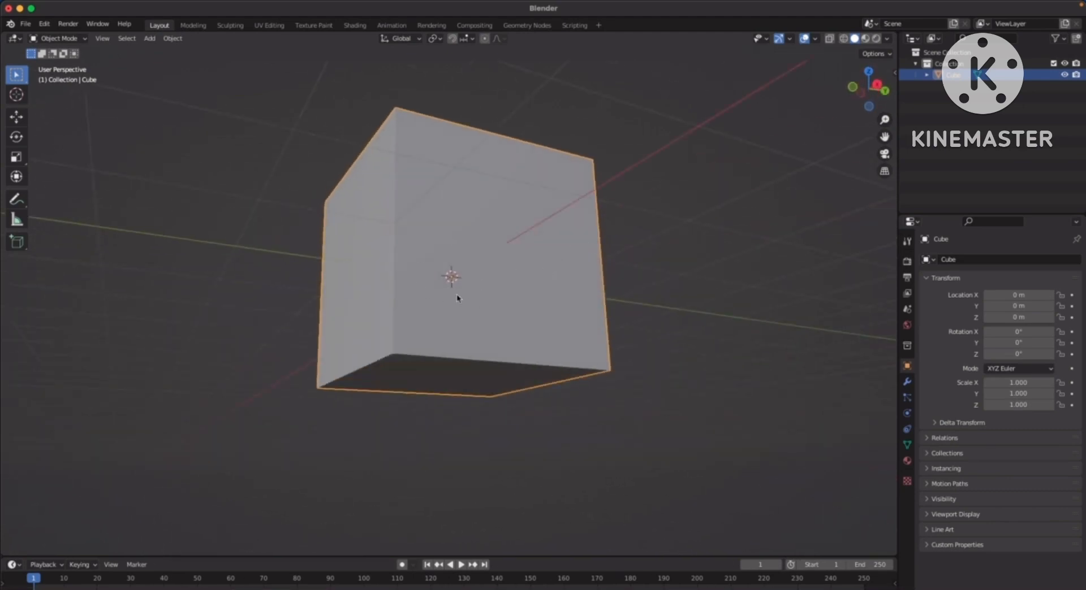
pyautogui.moveTo(467, 279); pyautogui.dragTo(497, 263, button='middle')
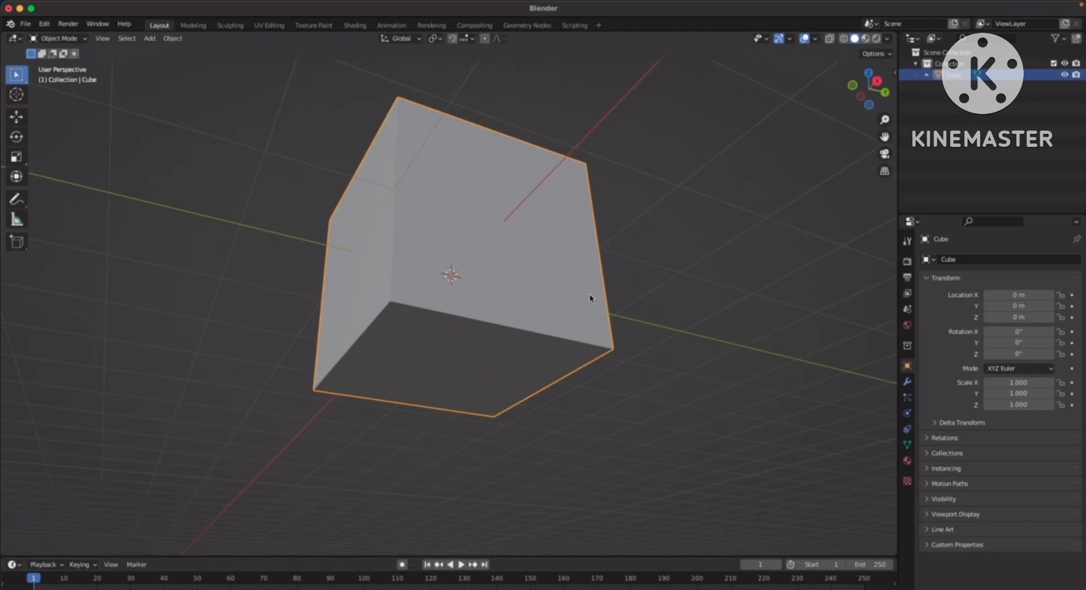
pyautogui.moveTo(654, 283)
pyautogui.mouseDown(button='middle')
pyautogui.moveTo(641, 297)
pyautogui.moveTo(634, 279)
pyautogui.mouseUp(button='middle')
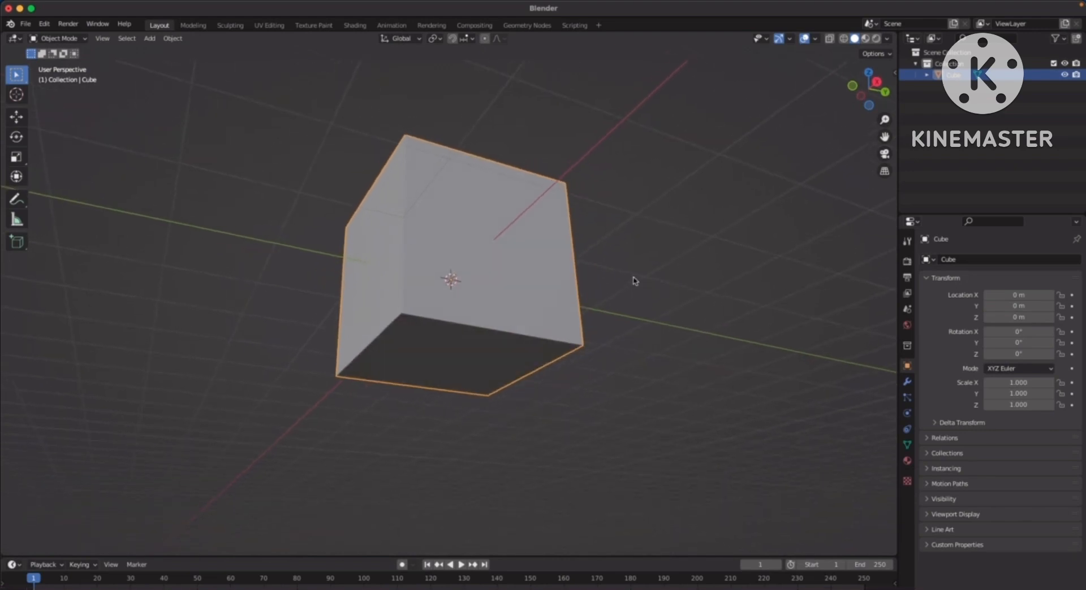
pyautogui.press('Tab')
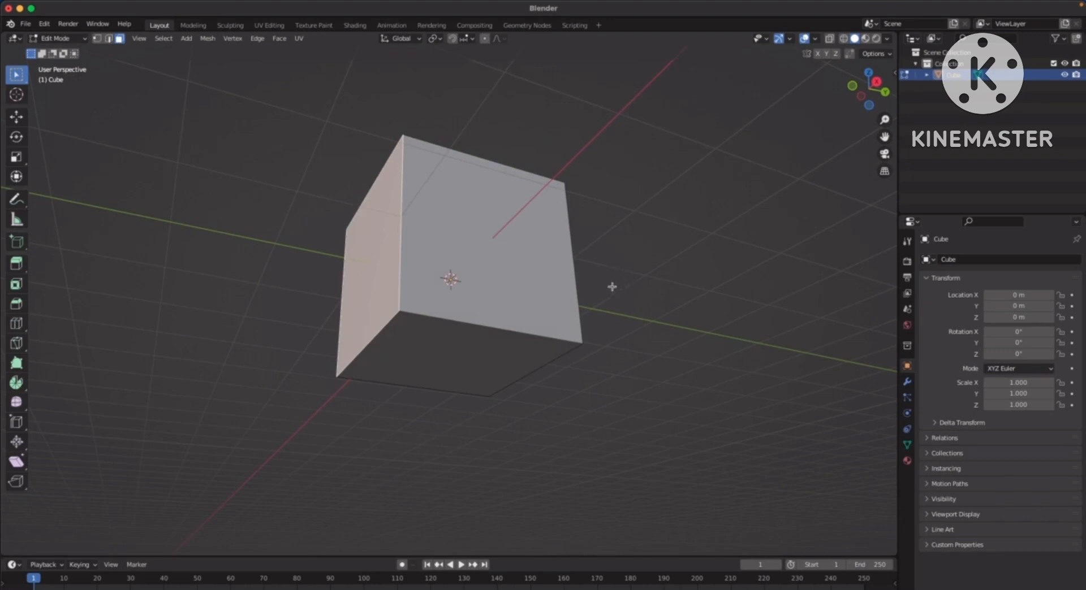
pyautogui.click(446, 357)
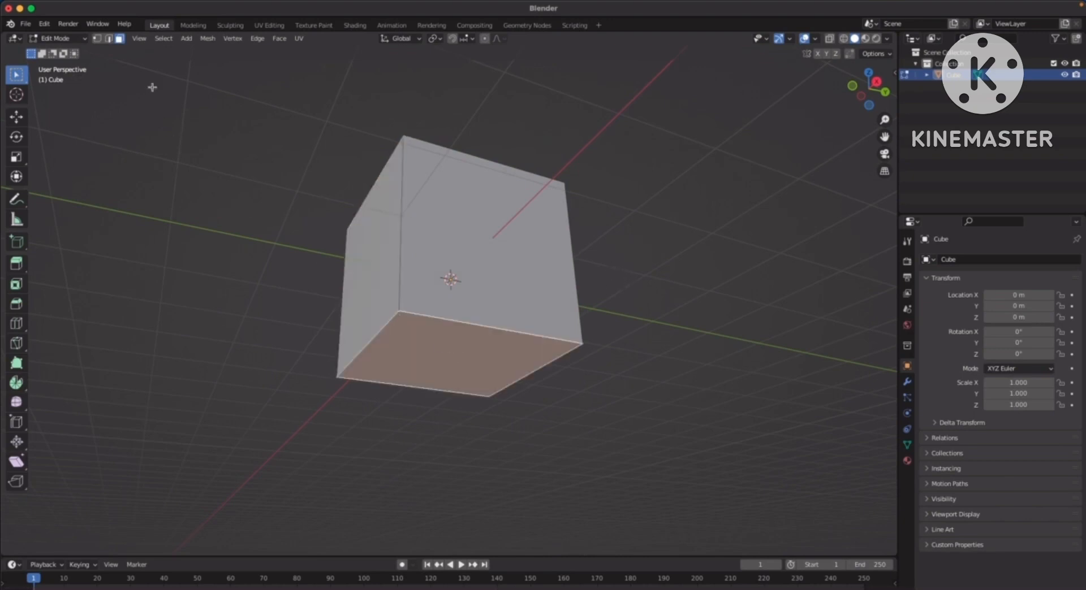
pyautogui.moveTo(480, 356); pyautogui.dragTo(457, 317, button='middle')
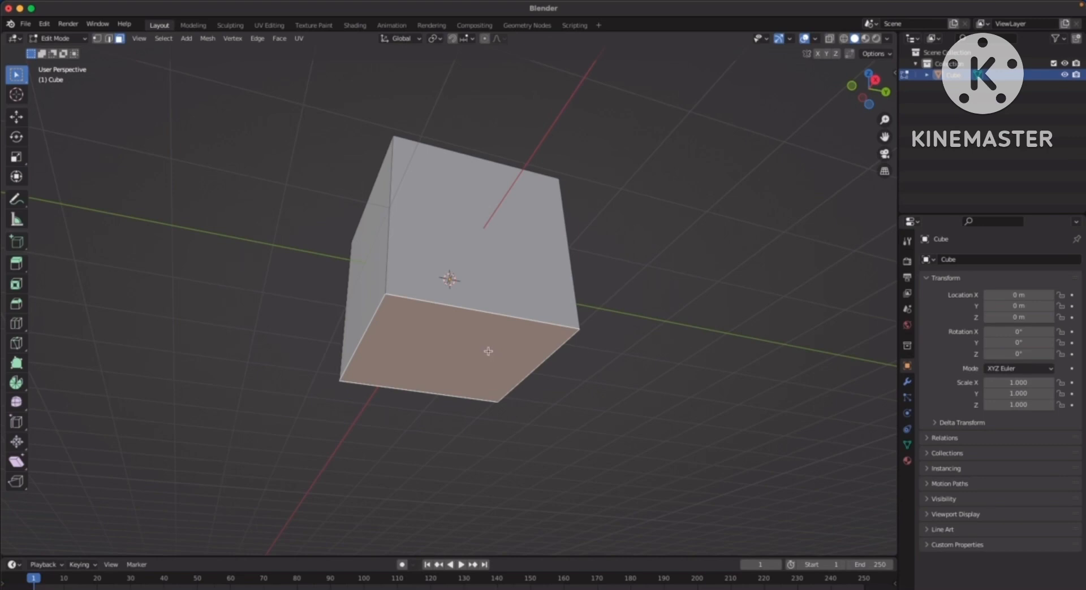
pyautogui.hotkey('shift', 's')
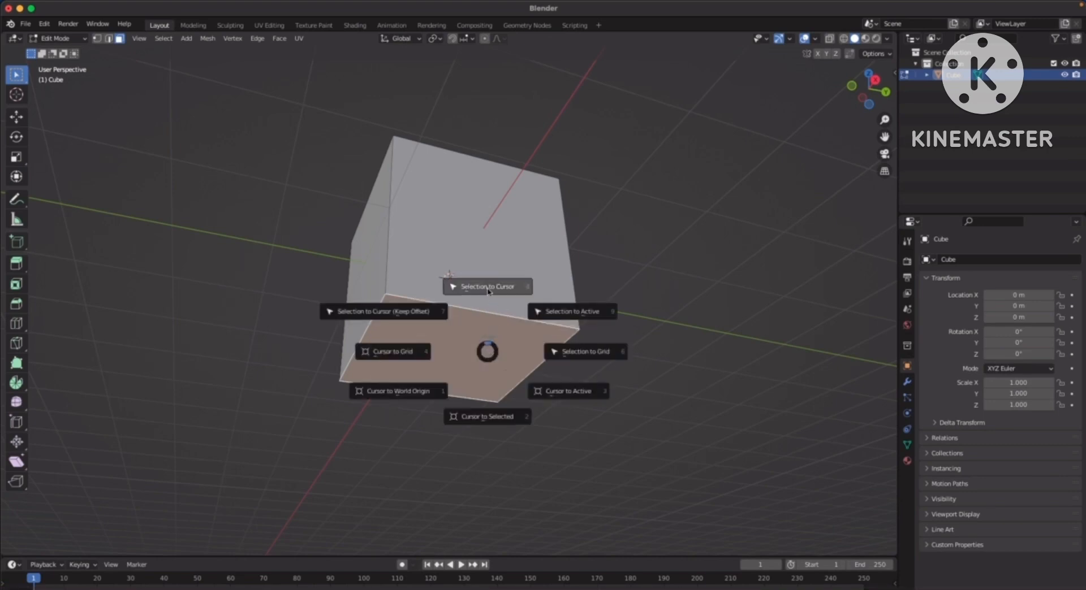
pyautogui.click(494, 418)
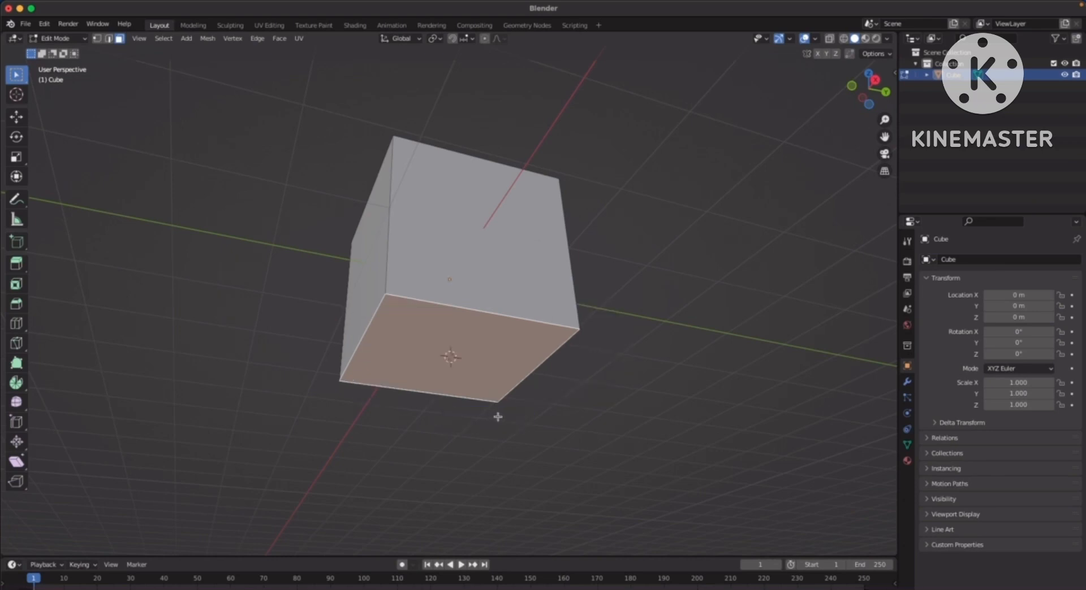
# Inspect the 3D cursor on the bottom face and return the cube to Object Mode.
pyautogui.moveTo(464, 319); pyautogui.dragTo(463, 334, button='middle')
pyautogui.scroll(3, 463, 334)
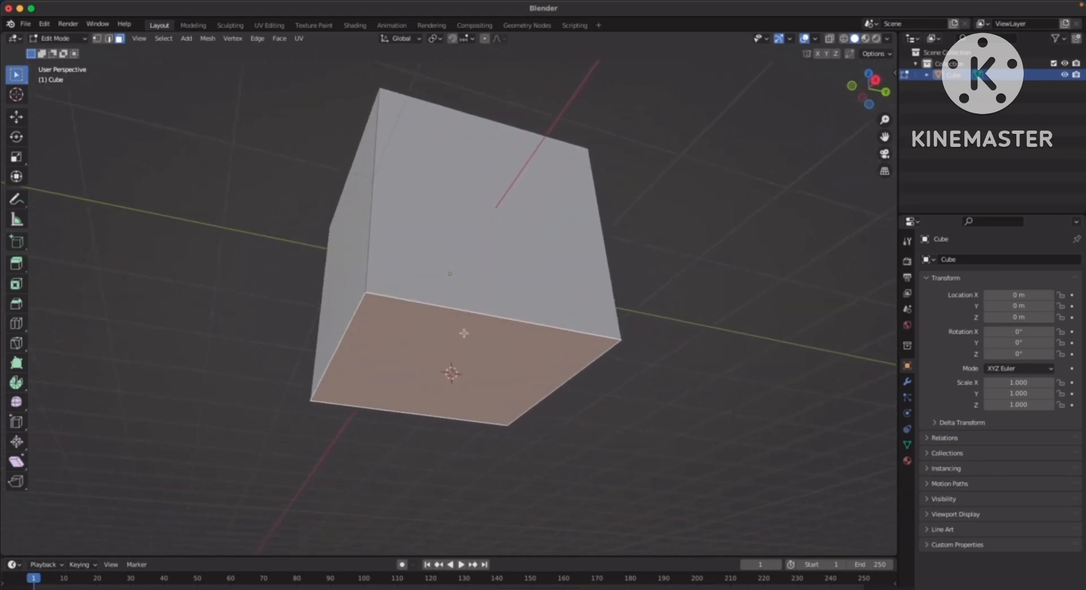
pyautogui.moveTo(480, 274); pyautogui.dragTo(509, 340, button='middle')
pyautogui.press('Tab')
pyautogui.moveTo(511, 300)
pyautogui.mouseDown(button='middle')
pyautogui.moveTo(474, 230)
pyautogui.moveTo(436, 320)
pyautogui.moveTo(475, 221)
pyautogui.moveTo(448, 306)
pyautogui.moveTo(542, 298)
pyautogui.moveTo(501, 281)
pyautogui.moveTo(506, 311)
pyautogui.moveTo(508, 285)
pyautogui.moveTo(520, 292)
pyautogui.mouseUp(button='middle')
pyautogui.scroll(2, 543, 270)
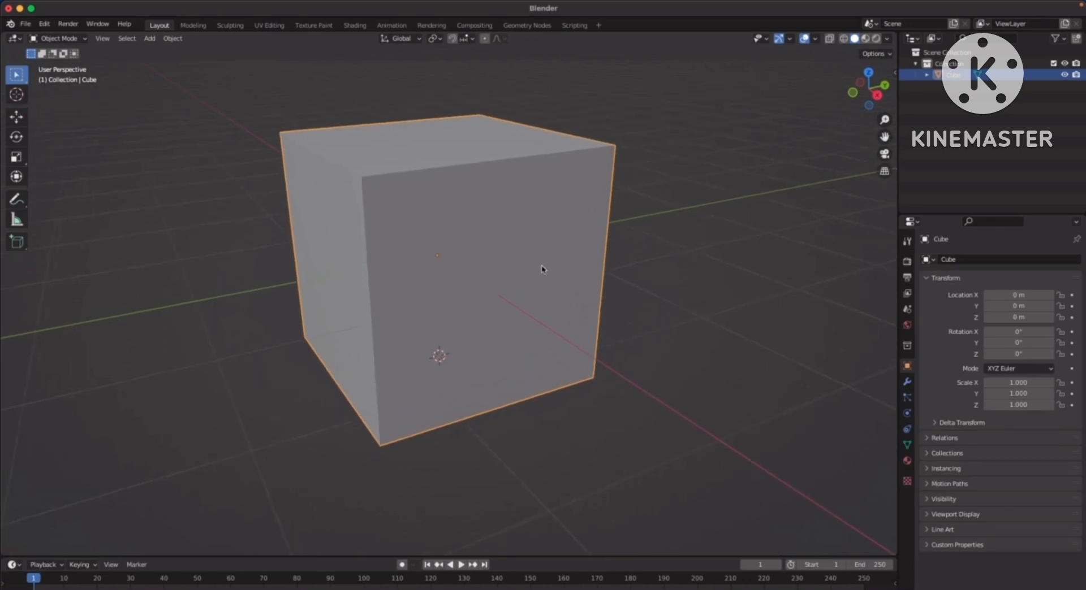
# Reselect the cube, try rotating it about its central origin, and cancel the rotation.
pyautogui.hotkey('alt', 'a')
pyautogui.click(487, 244)
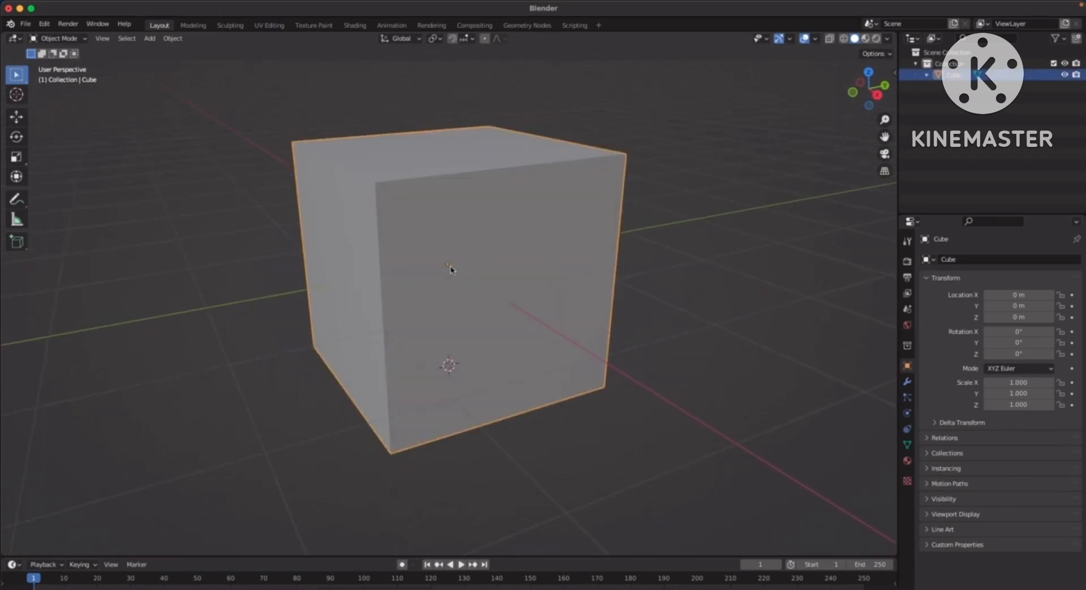
pyautogui.press('r')
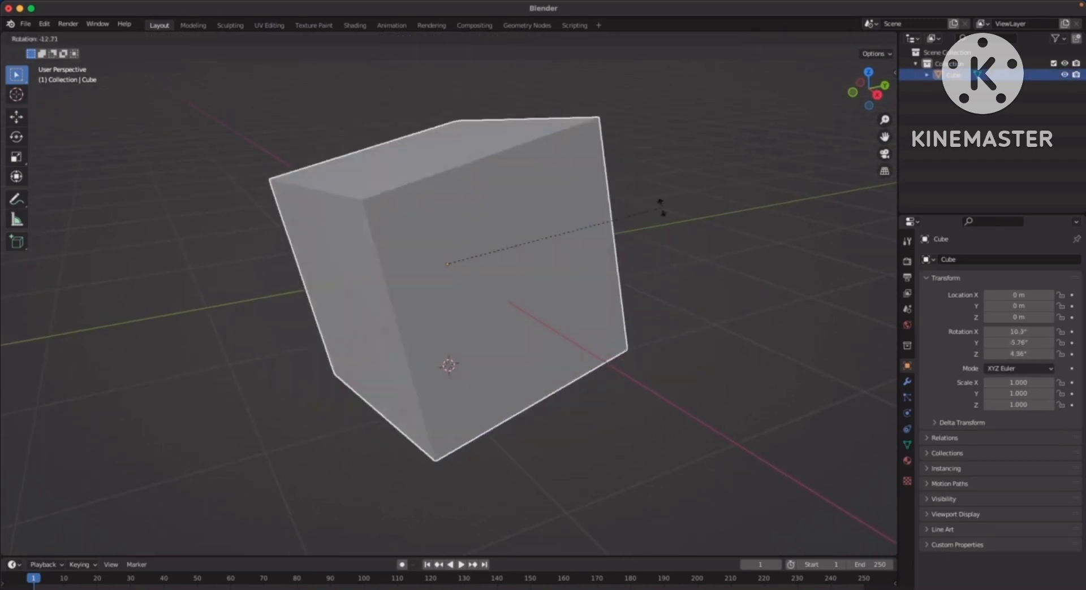
pyautogui.press('Escape')
# Move the cube's origin to the bottom face's centre with Origin to 3D Cursor.
pyautogui.moveTo(495, 283); pyautogui.dragTo(504, 341, button='middle')
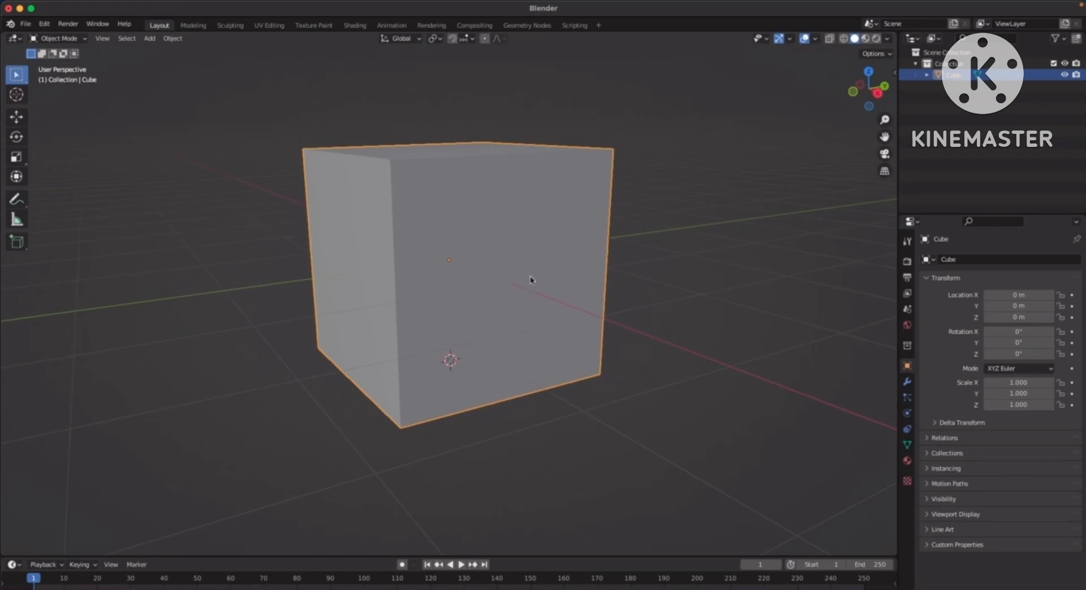
pyautogui.moveTo(531, 279); pyautogui.dragTo(520, 242, button='middle')
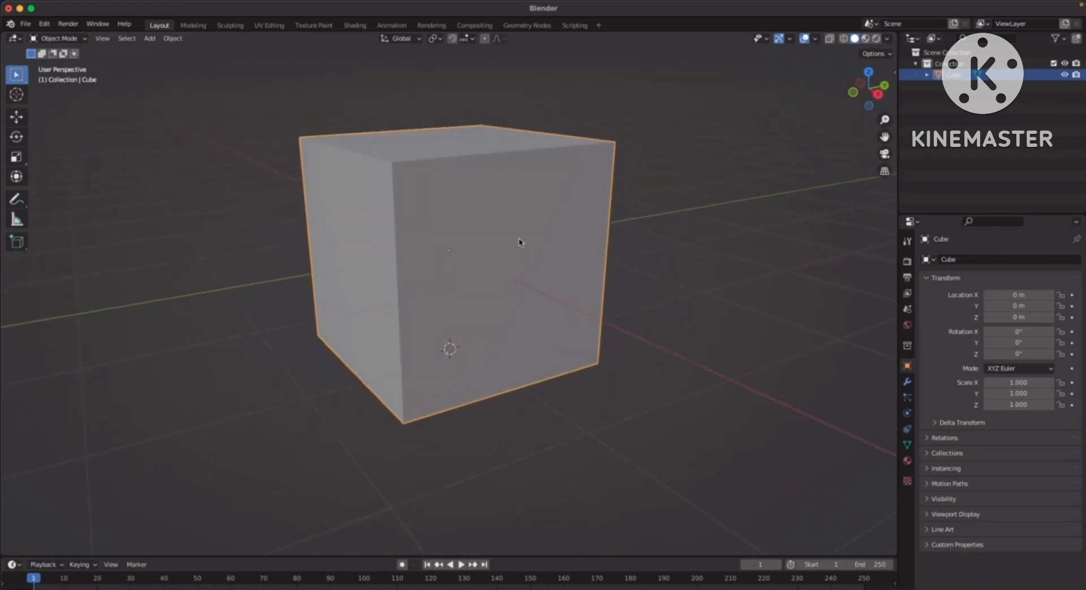
pyautogui.rightClick(509, 202)
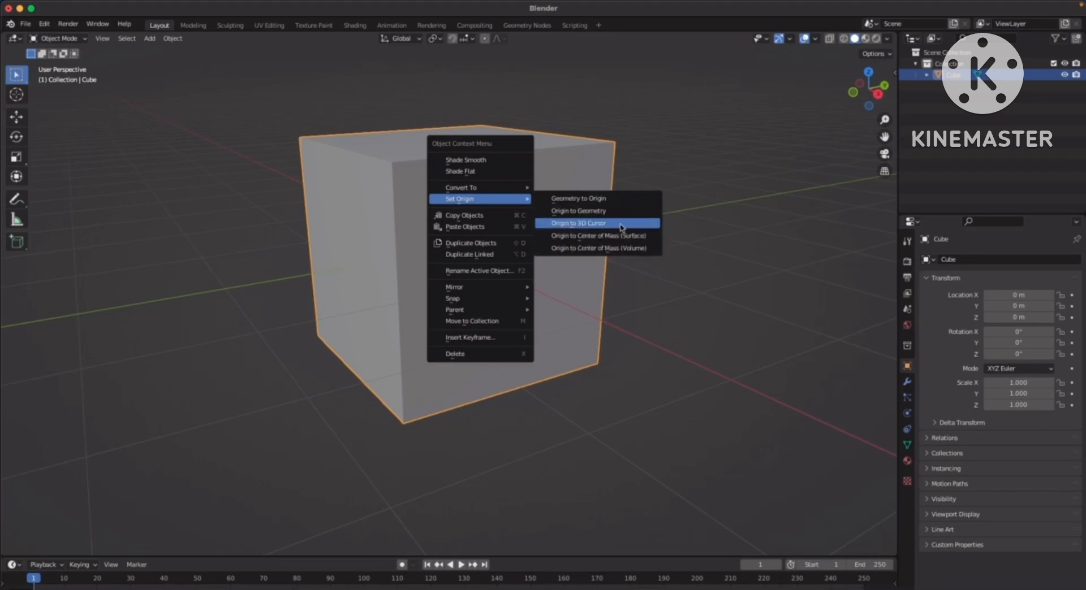
pyautogui.scroll(-10, 523, 237)
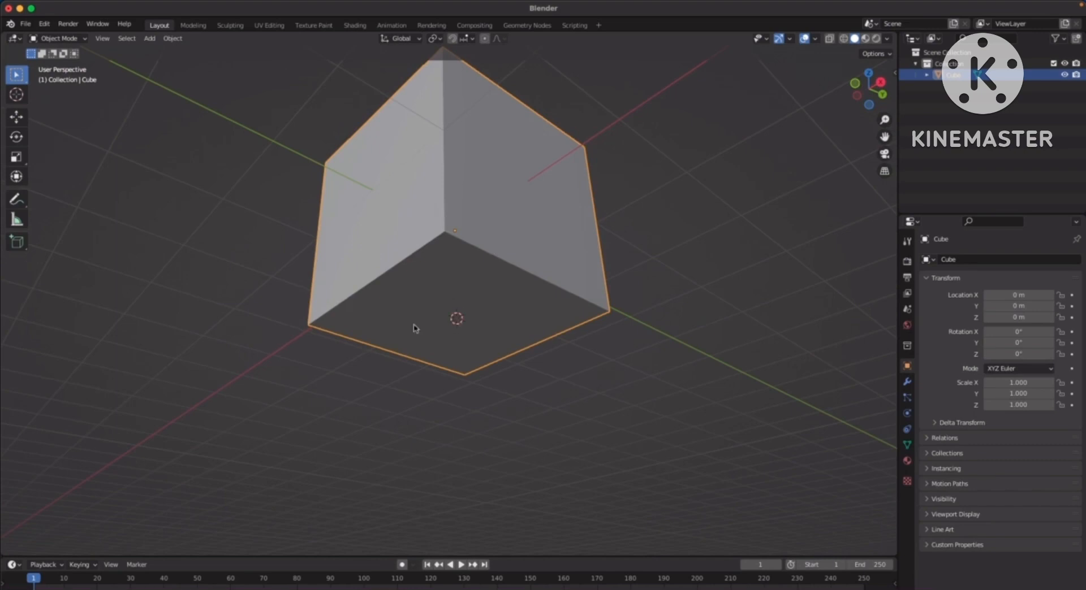
pyautogui.moveTo(451, 324); pyautogui.dragTo(426, 361, button='middle')
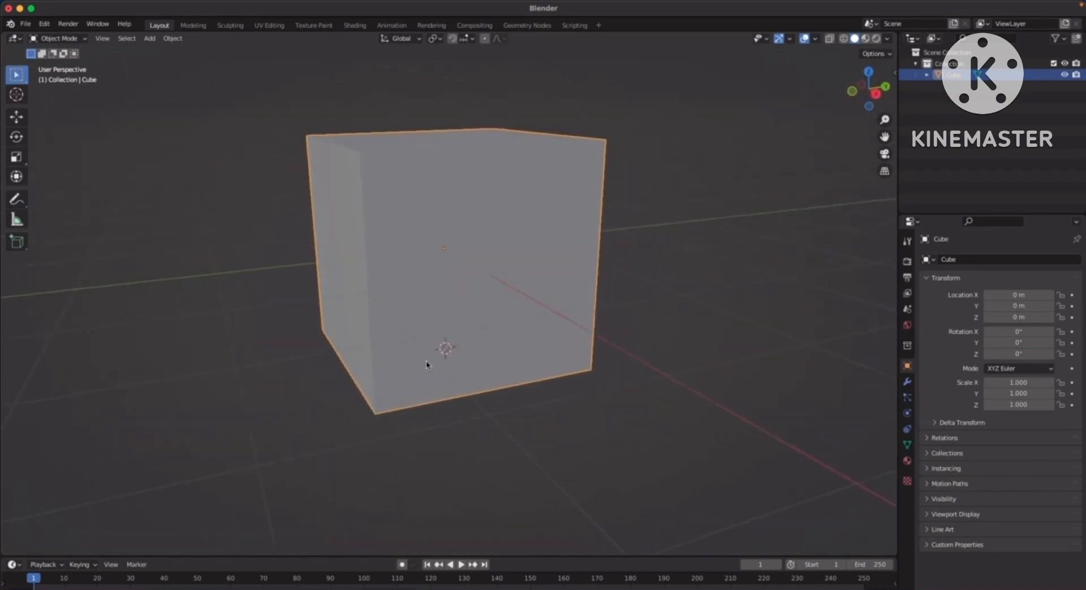
pyautogui.rightClick(507, 221)
pyautogui.moveTo(477, 219)
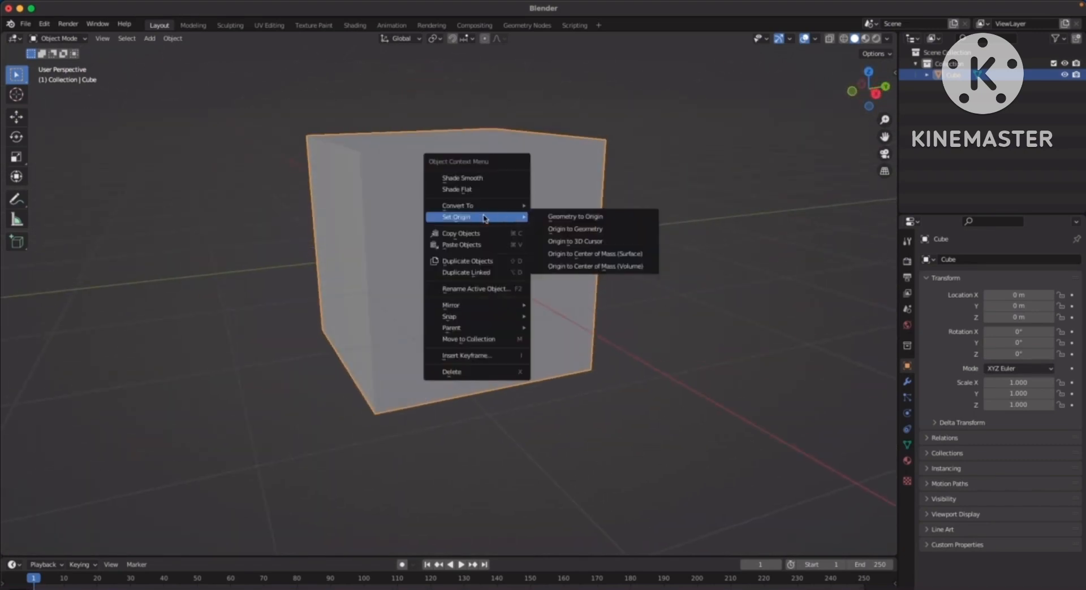
pyautogui.click(625, 244)
# Try rotating the cube about its origin on the bottom face and cancel the rotation.
pyautogui.moveTo(623, 242); pyautogui.dragTo(612, 202, button='middle')
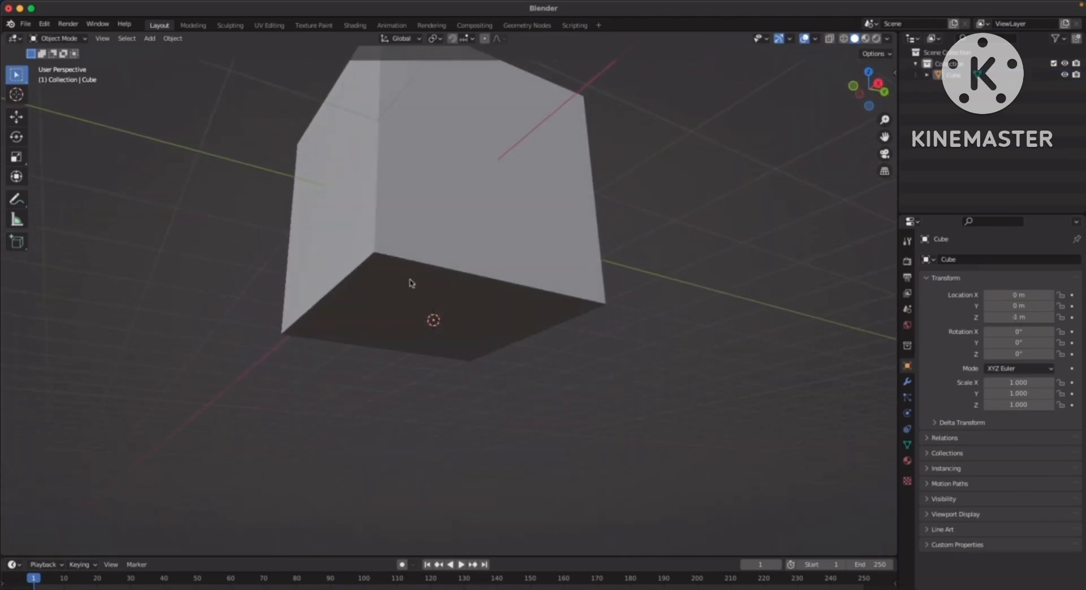
pyautogui.moveTo(415, 306); pyautogui.dragTo(473, 328, button='middle')
pyautogui.click(496, 282)
pyautogui.moveTo(496, 283); pyautogui.dragTo(633, 240, button='middle')
pyautogui.press('r')
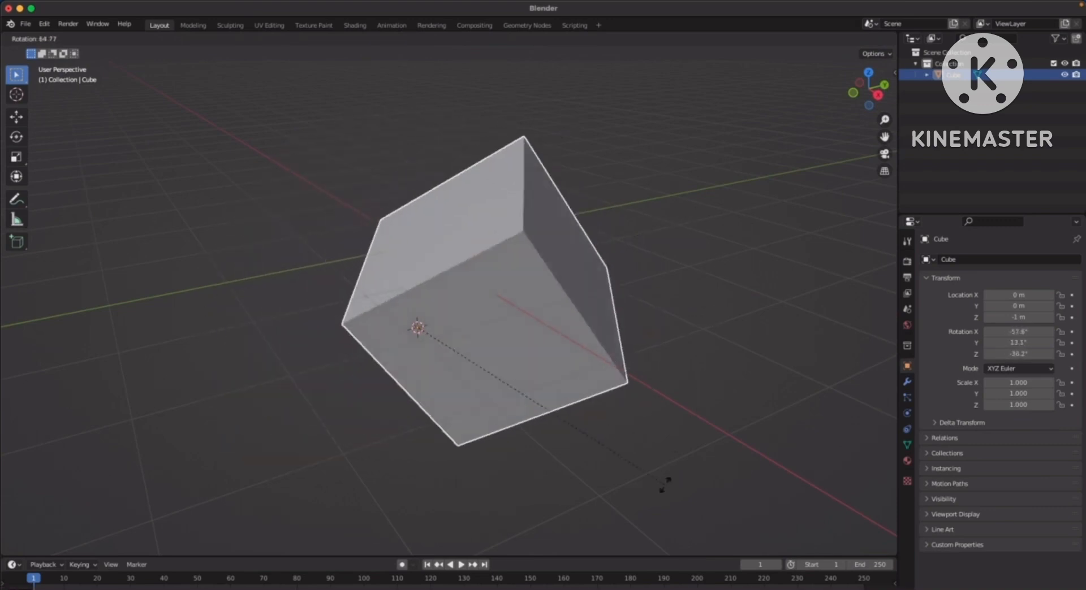
pyautogui.press('Escape')
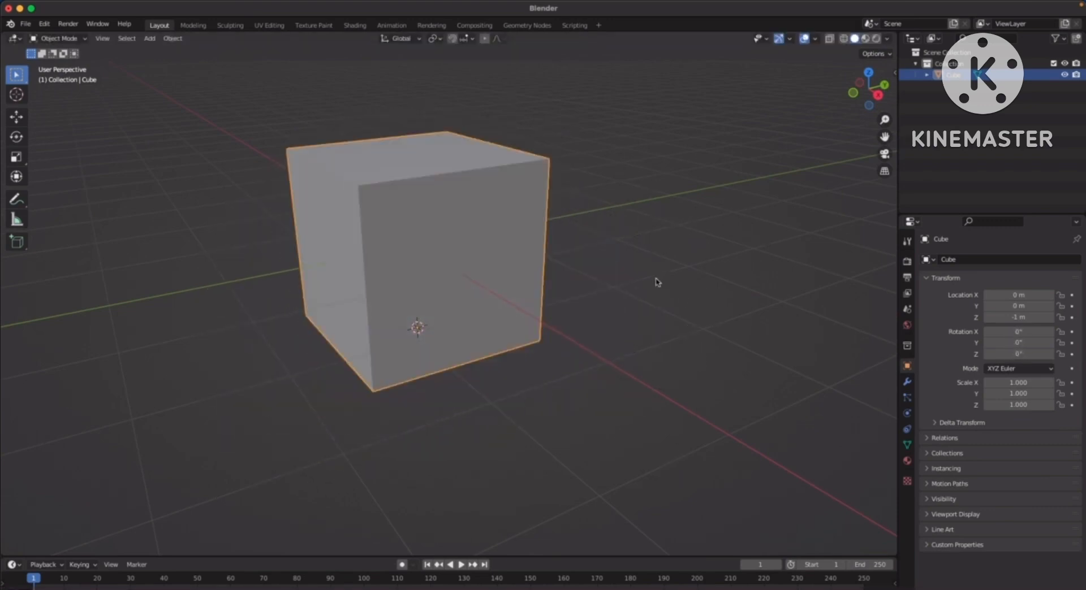
# In Edit Mode, select one bottom corner vertex of the cube and snap the 3D cursor to it with Cursor to Selected.
pyautogui.moveTo(655, 280); pyautogui.dragTo(586, 291, button='middle')
pyautogui.scroll(2, 586, 277)
pyautogui.press('Tab')
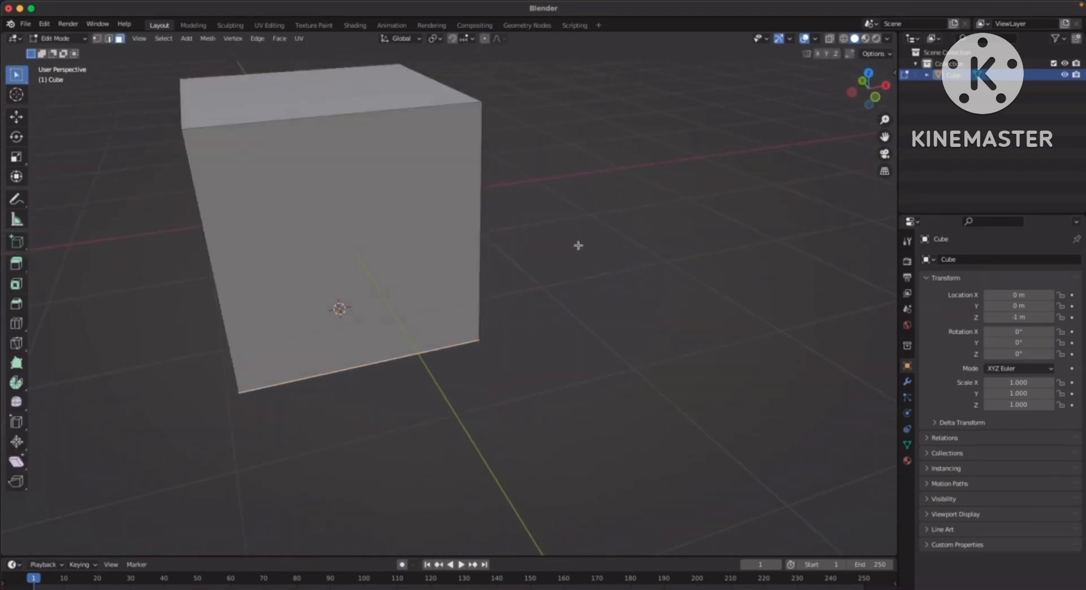
pyautogui.moveTo(577, 245); pyautogui.dragTo(512, 365, button='middle')
pyautogui.scroll(2, 548, 268)
pyautogui.press('1')
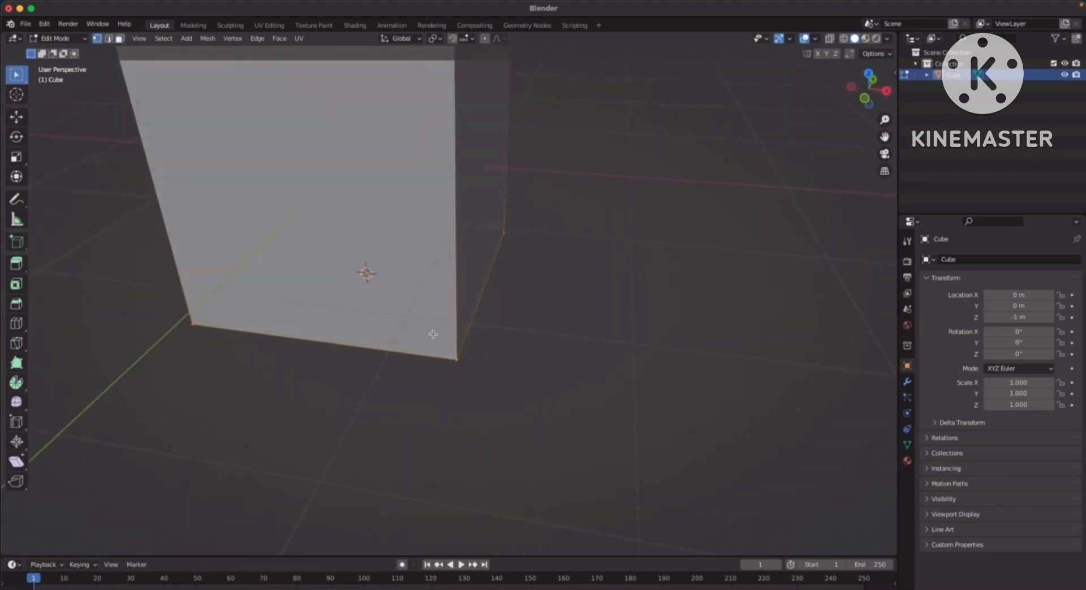
pyautogui.moveTo(450, 345); pyautogui.dragTo(465, 362)
pyautogui.moveTo(465, 361); pyautogui.dragTo(443, 373, button='middle')
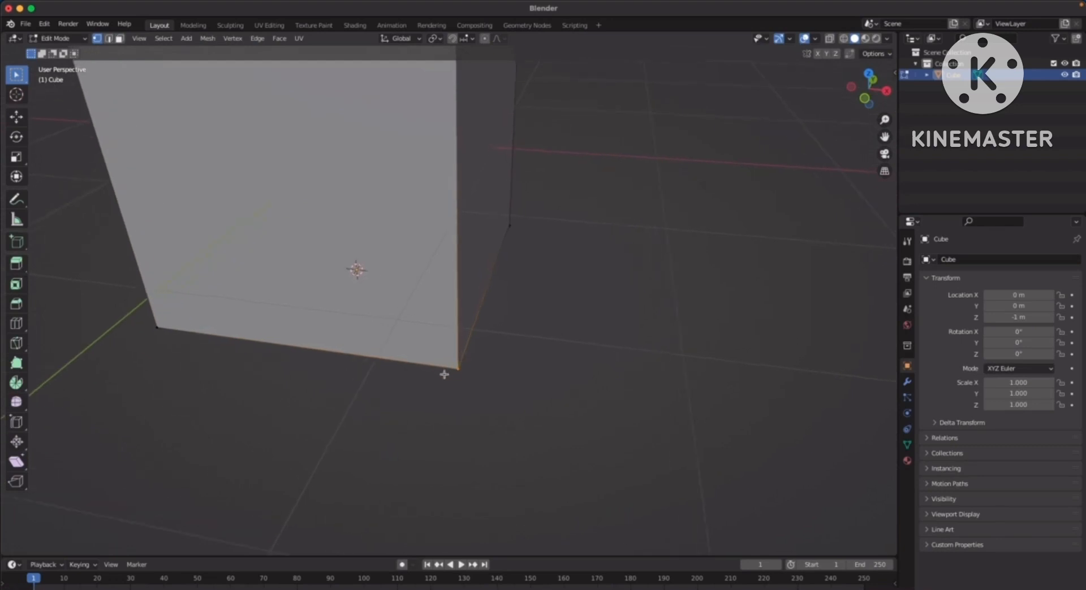
pyautogui.moveTo(540, 368); pyautogui.dragTo(458, 374, button='middle')
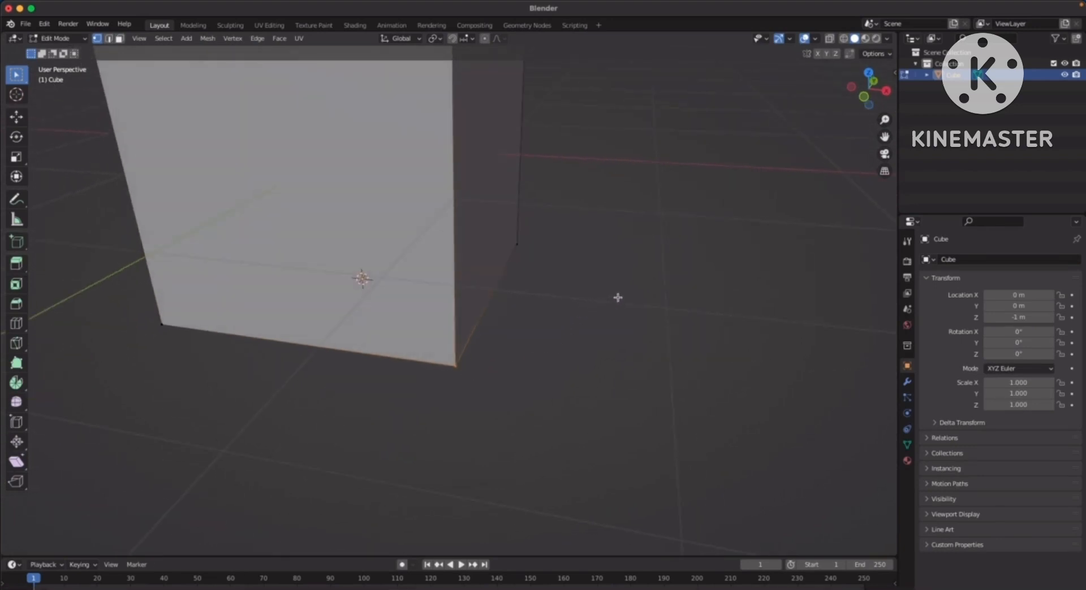
pyautogui.hotkey('shift', 's')
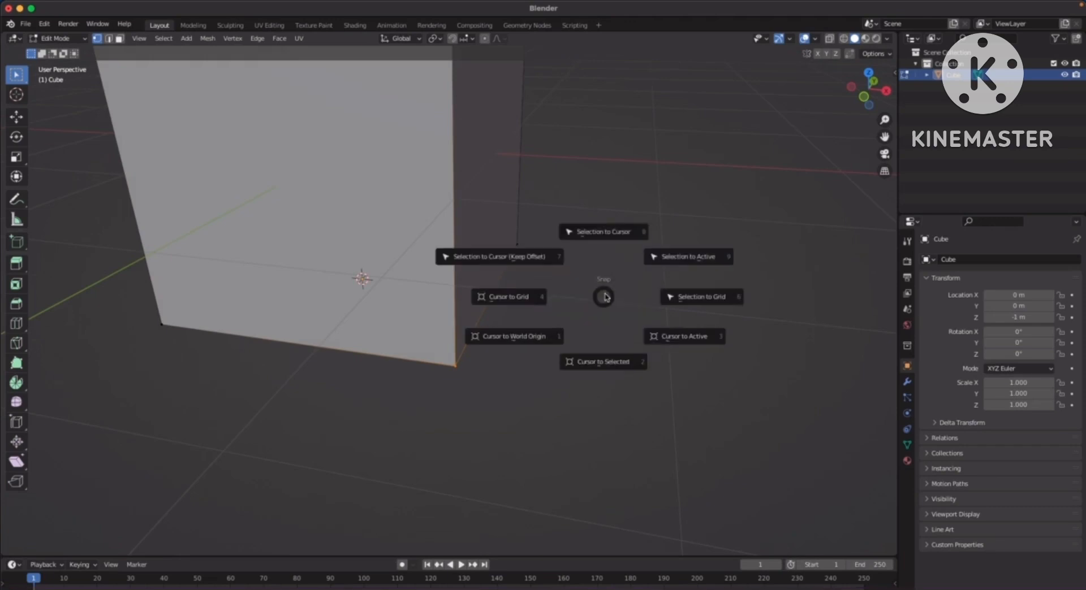
pyautogui.click(615, 362)
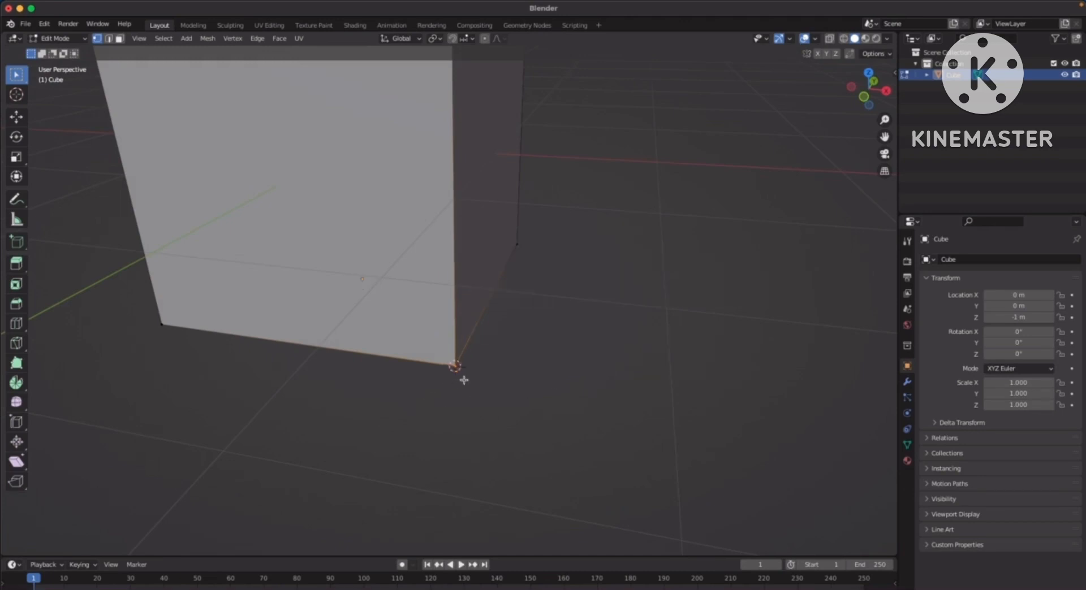
# Return to Object Mode and move the cube's origin to the bottom corner with Origin to 3D Cursor.
pyautogui.moveTo(553, 355); pyautogui.dragTo(606, 341, button='middle')
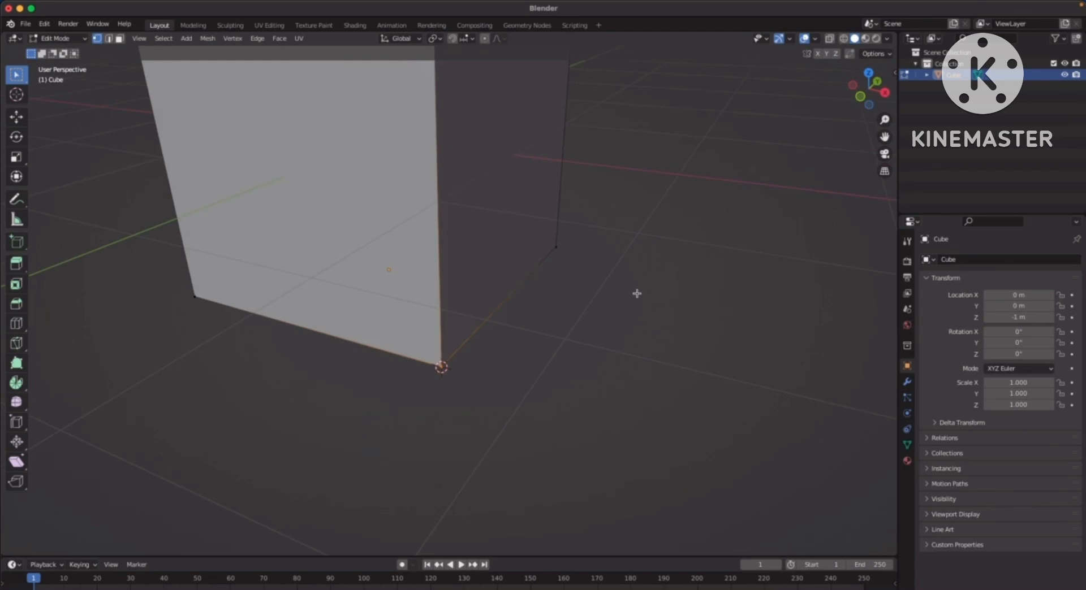
pyautogui.press('Tab')
pyautogui.scroll(-3, 637, 345)
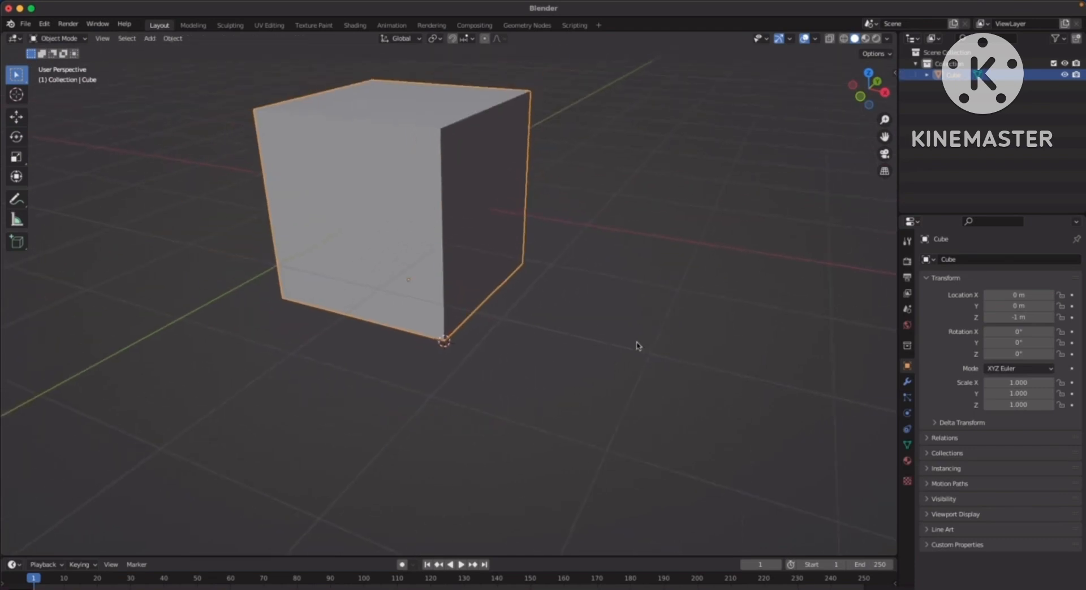
pyautogui.keyDown('shift'); pyautogui.moveTo(637, 345); pyautogui.dragTo(668, 344, button='middle'); pyautogui.keyUp('shift')
pyautogui.click(671, 309)
pyautogui.click(551, 249)
pyautogui.moveTo(543, 244); pyautogui.dragTo(515, 247, button='middle')
pyautogui.rightClick(513, 246)
pyautogui.moveTo(512, 247)
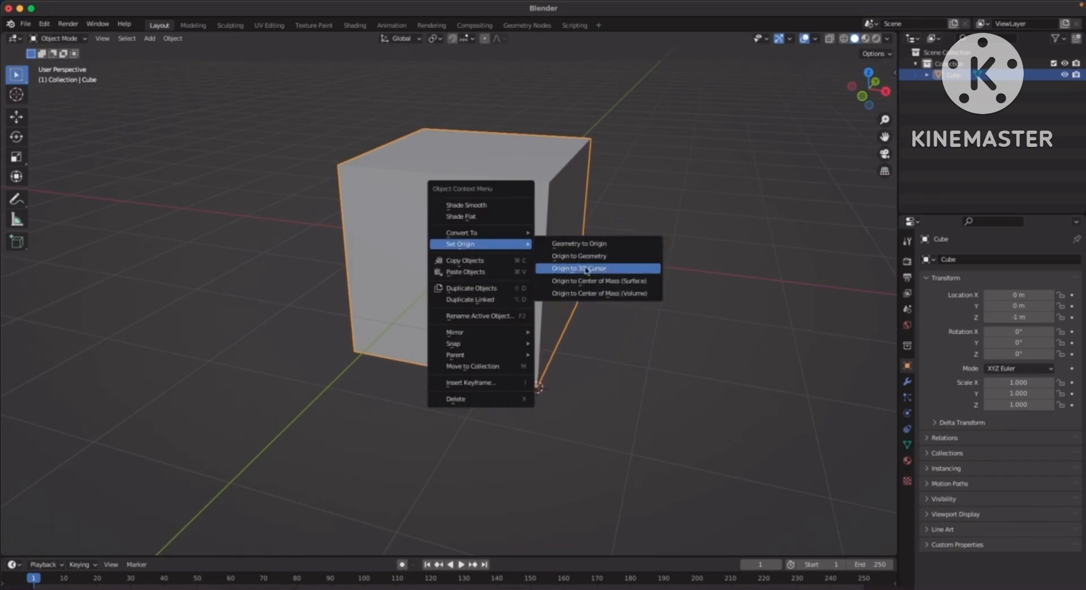
pyautogui.click(618, 271)
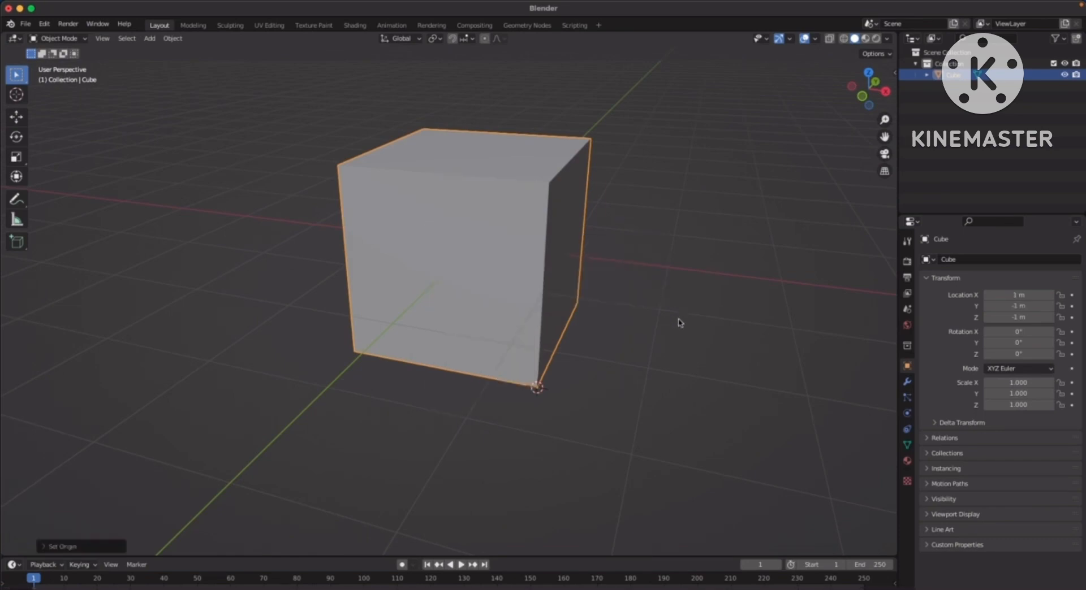
# Inspect the origin at the cube's bottom corner and rotate the cube about it.
pyautogui.click(635, 324)
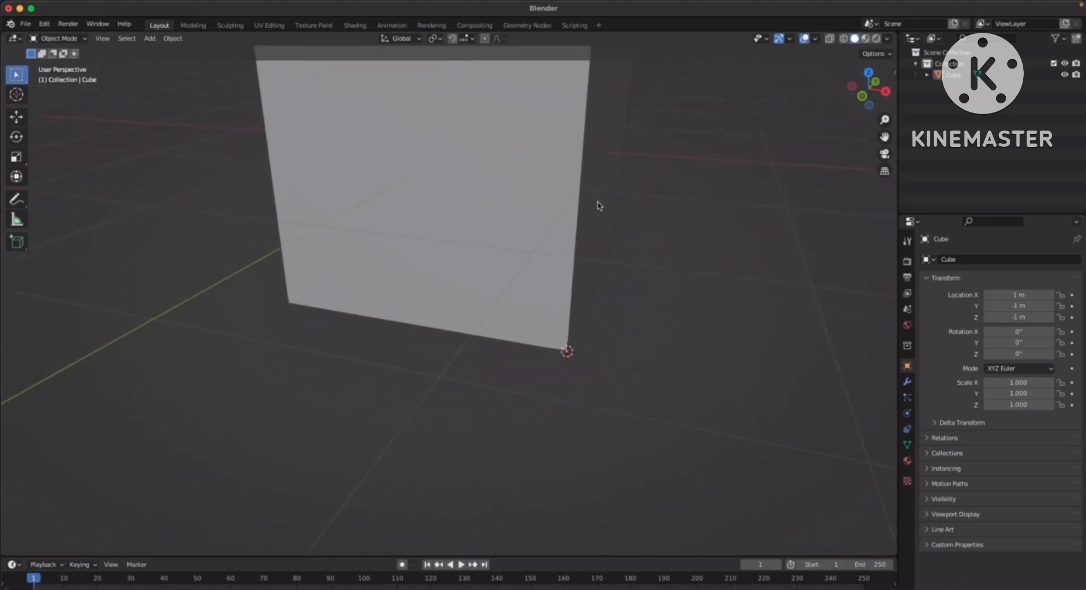
pyautogui.moveTo(635, 306); pyautogui.dragTo(489, 368, button='middle')
pyautogui.moveTo(608, 330); pyautogui.dragTo(508, 286, button='middle')
pyautogui.scroll(-5, 572, 405)
pyautogui.click(509, 286)
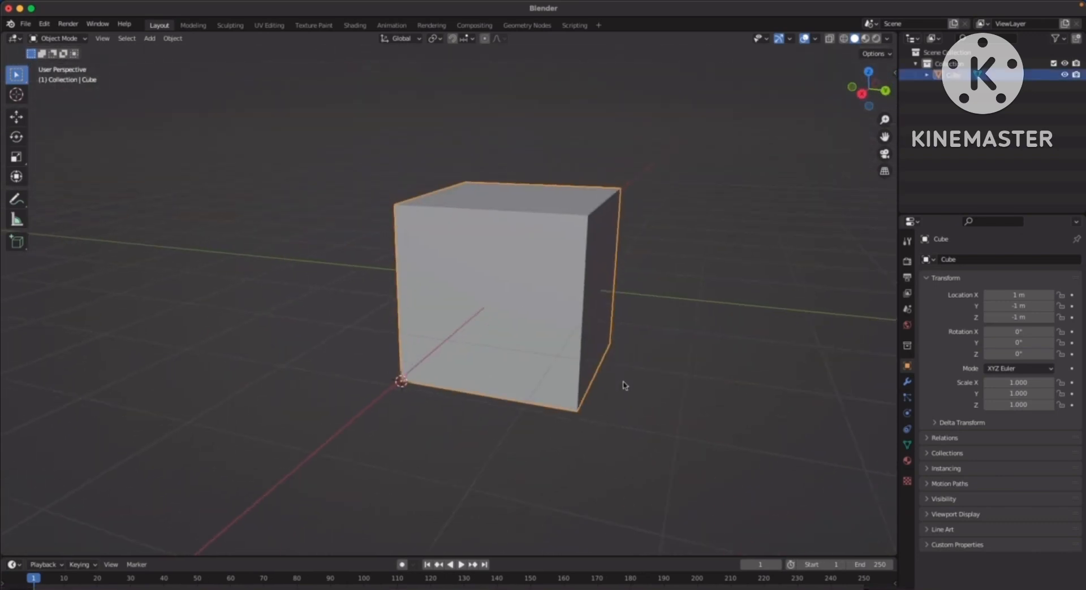
pyautogui.scroll(-3, 645, 362)
pyautogui.press('r')
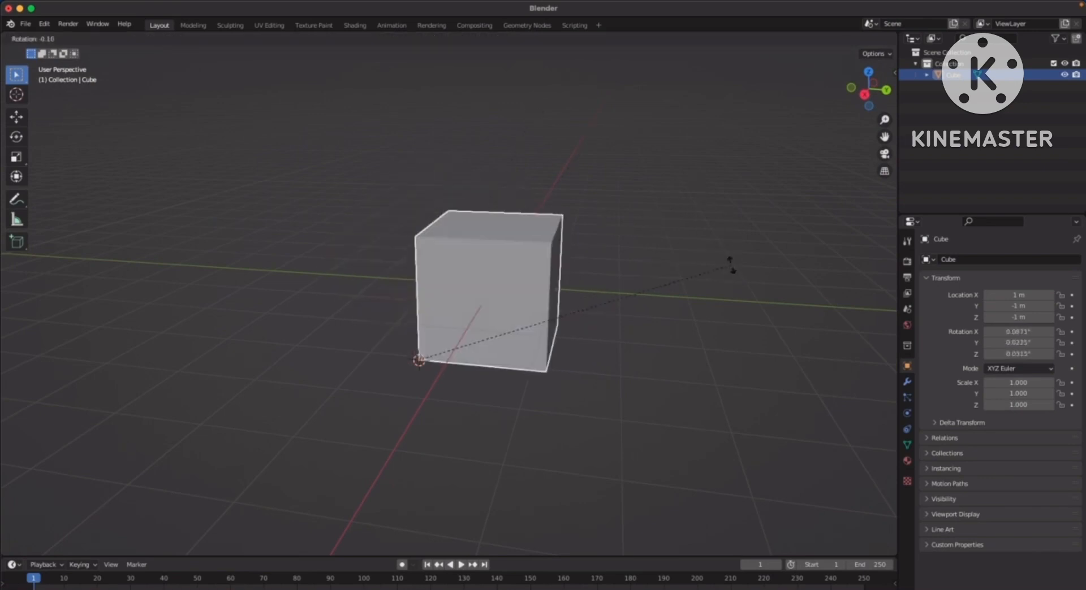